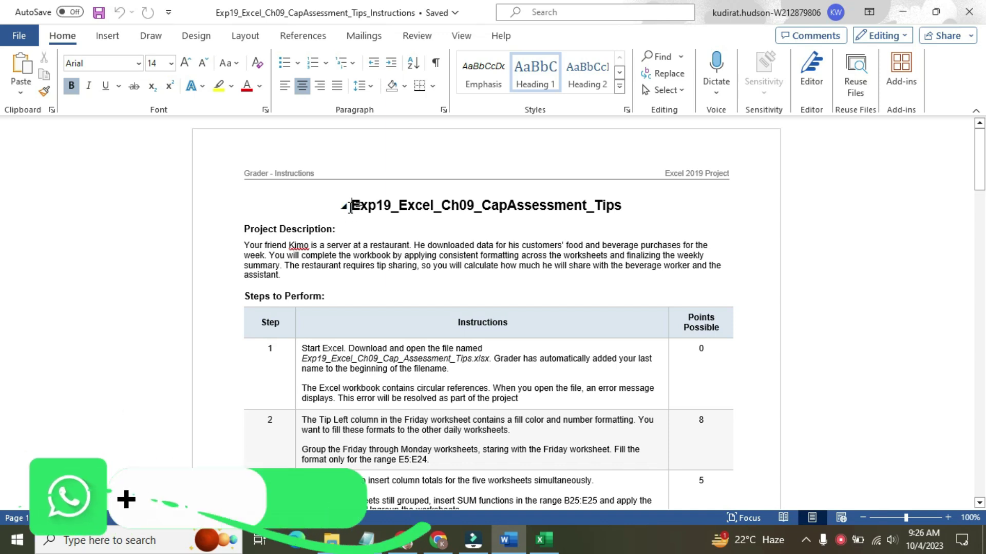
Highlight the Exp19_Excel_Ch09_CapAssessment_Tips title in yellow and take a brief look at the Excel workbook
{"action": "left_click_drag", "start_coordinate": [352, 206], "coordinate": [639, 206]}
{"action": "left_click", "coordinate": [575, 176]}
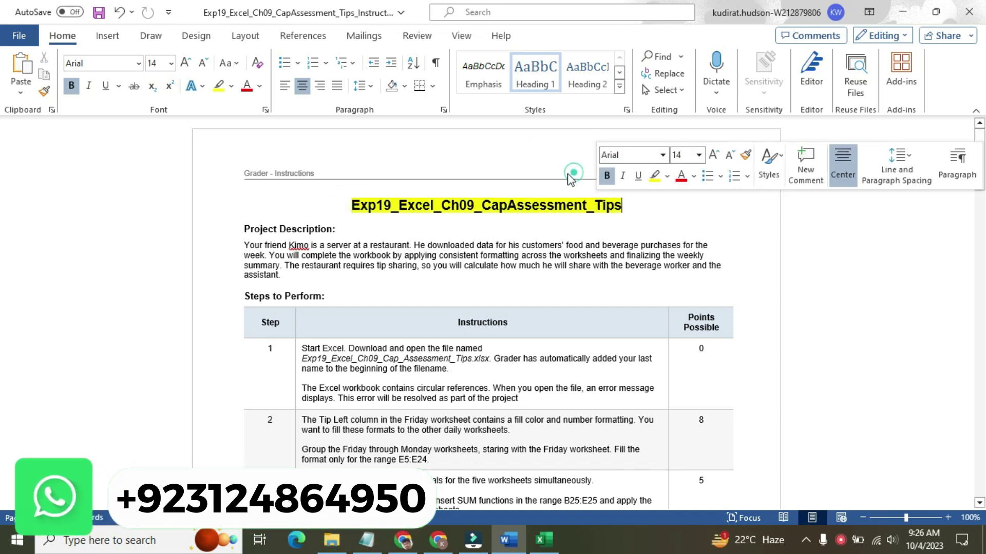
{"action": "left_click", "coordinate": [362, 207]}
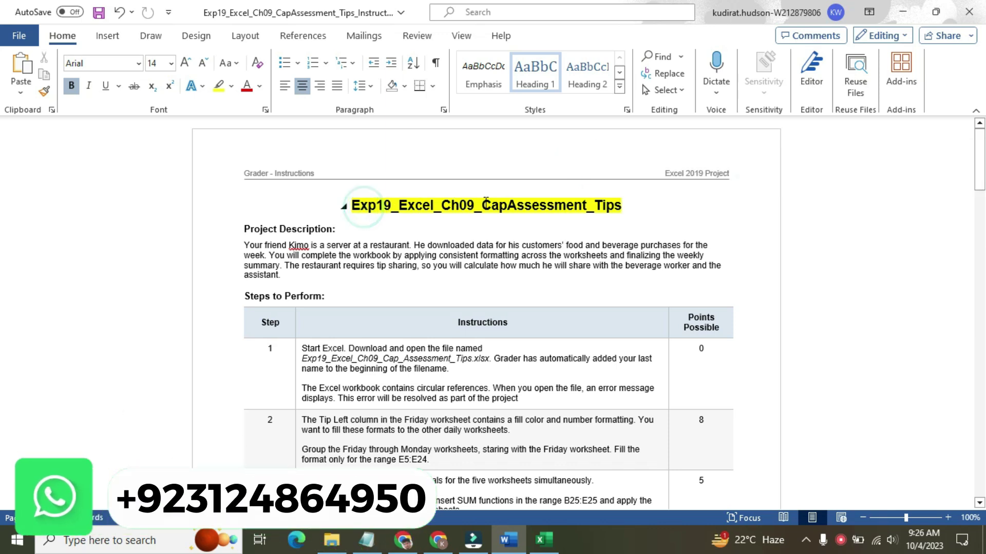
{"action": "left_click", "coordinate": [544, 539]}
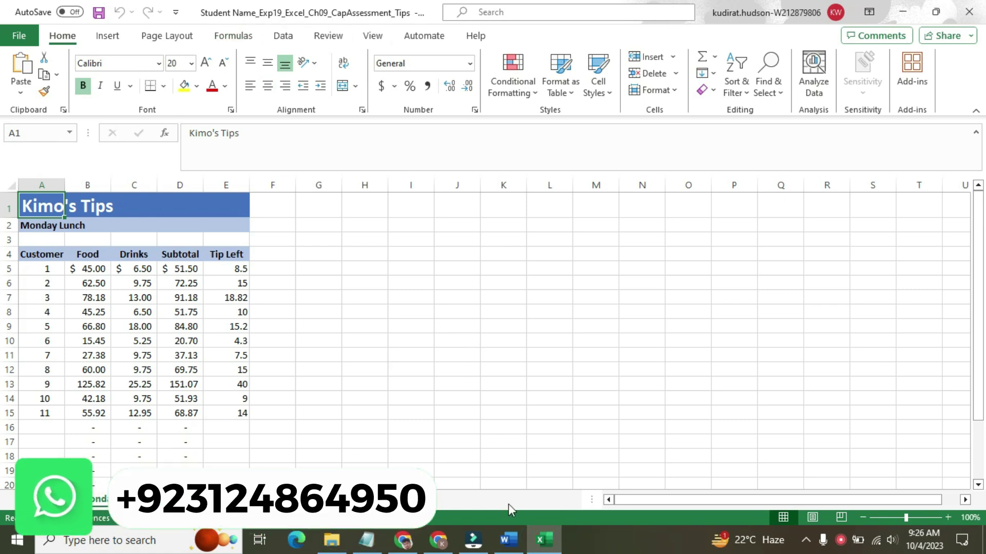
{"action": "left_click", "coordinate": [508, 540]}
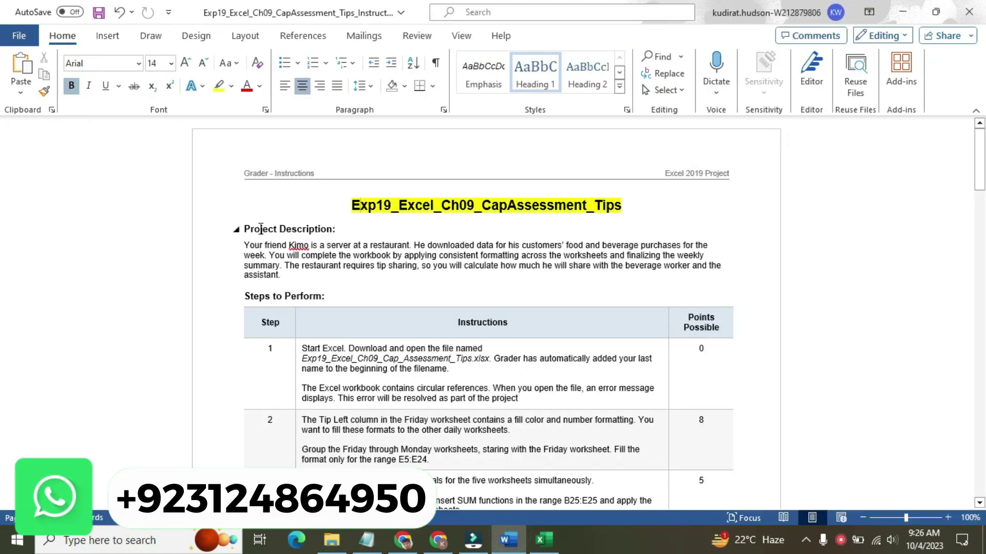
Highlight the Project Description heading and its paragraph in yellow
{"action": "left_click_drag", "start_coordinate": [247, 226], "coordinate": [335, 273]}
{"action": "left_click", "coordinate": [340, 249]}
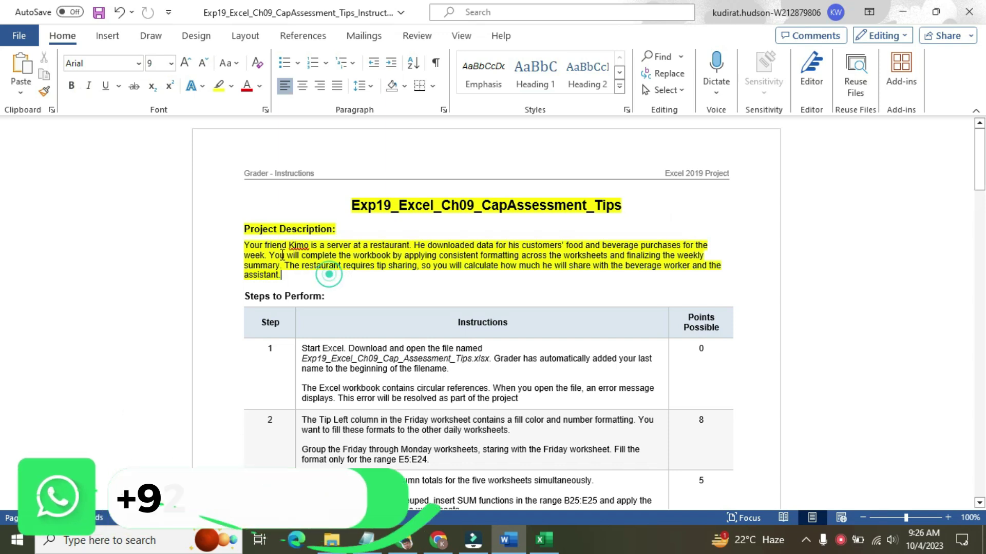
{"action": "left_click", "coordinate": [267, 225]}
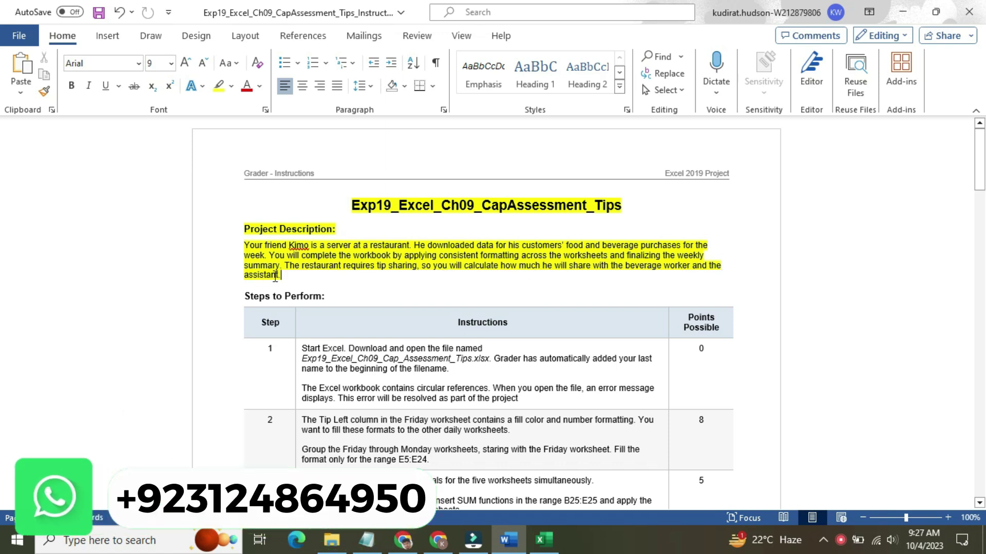
Remove the highlighting from the document title and the Project Description section
{"action": "left_click_drag", "start_coordinate": [275, 277], "coordinate": [357, 199]}
{"action": "left_click", "coordinate": [425, 175]}
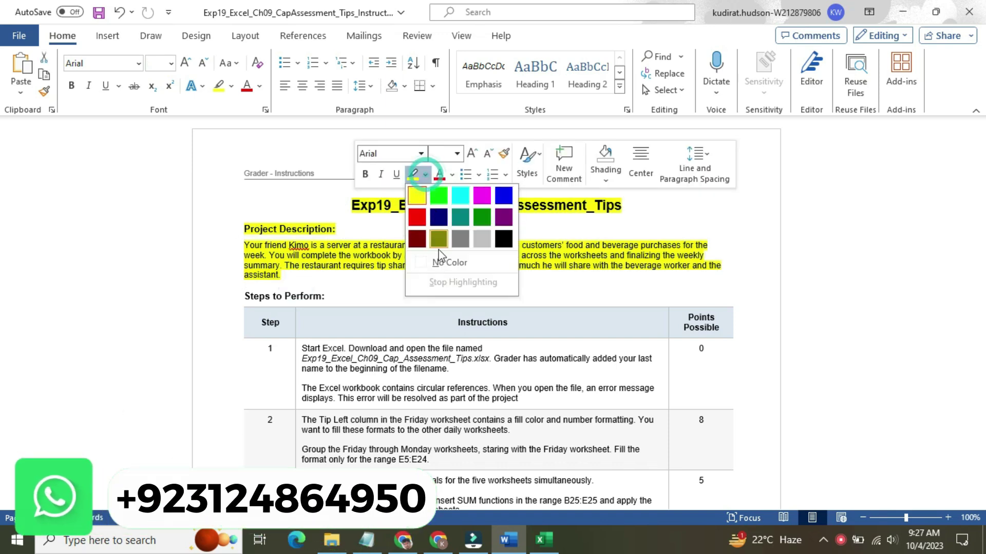
{"action": "left_click", "coordinate": [441, 257]}
{"action": "left_click", "coordinate": [449, 291]}
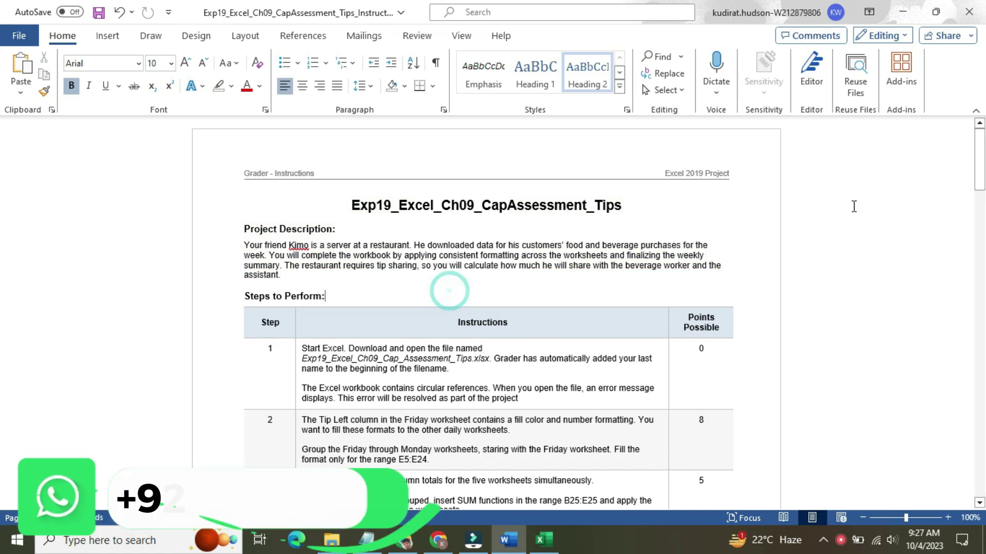
Enlarge the step 1 instruction text to 16 pt and highlight it in yellow
{"action": "left_click_drag", "start_coordinate": [979, 162], "coordinate": [982, 194]}
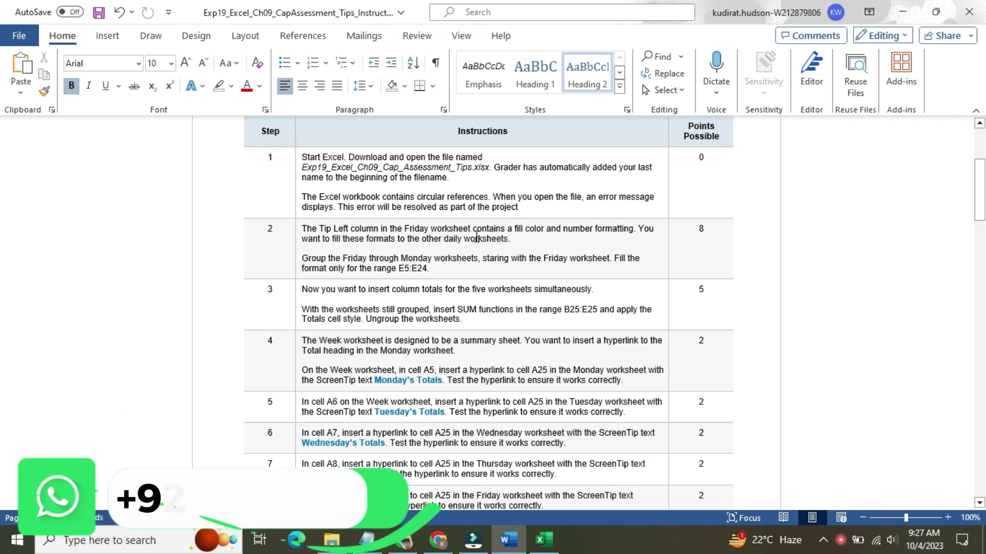
{"action": "left_click", "coordinate": [296, 199]}
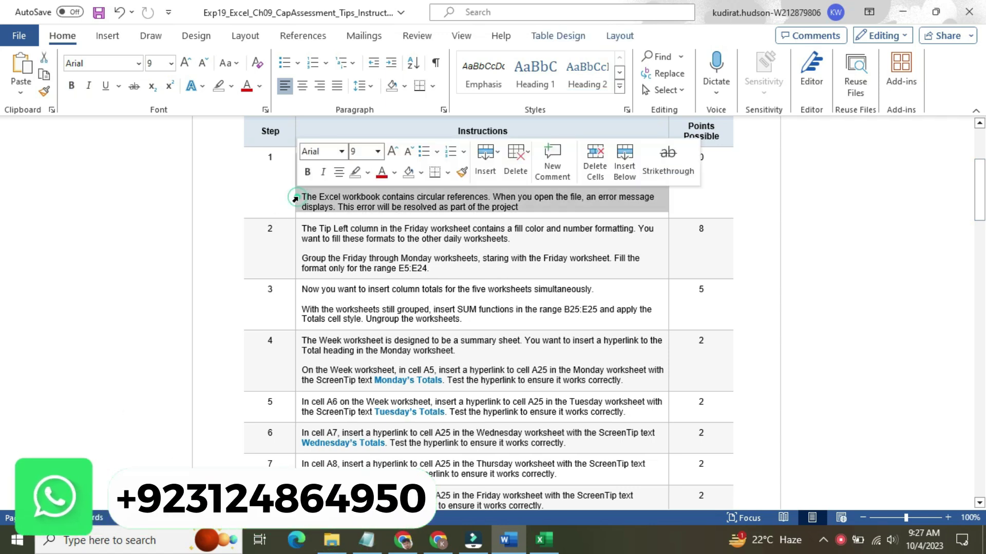
{"action": "left_click", "coordinate": [378, 152]}
{"action": "left_click", "coordinate": [362, 271]}
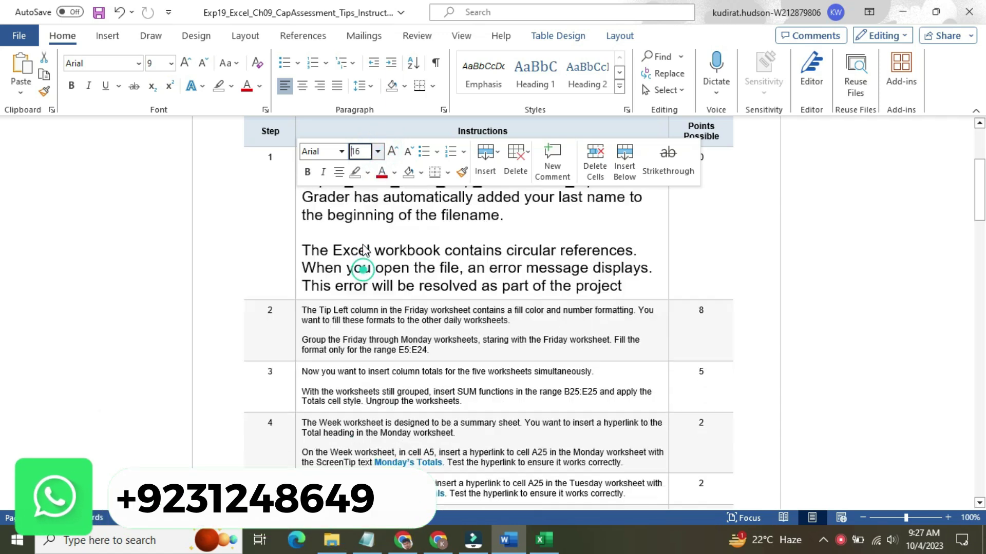
{"action": "left_click", "coordinate": [367, 173]}
{"action": "left_click", "coordinate": [359, 198]}
{"action": "left_click", "coordinate": [350, 197]}
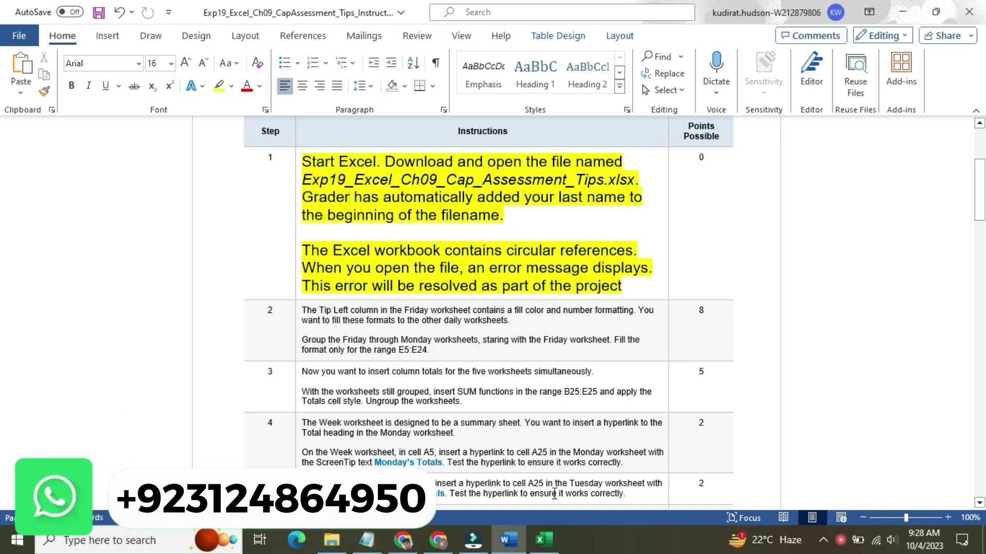
Switch to the Excel workbook and look through its daily worksheets, ending on the Monday sheet
{"action": "left_click", "coordinate": [544, 539]}
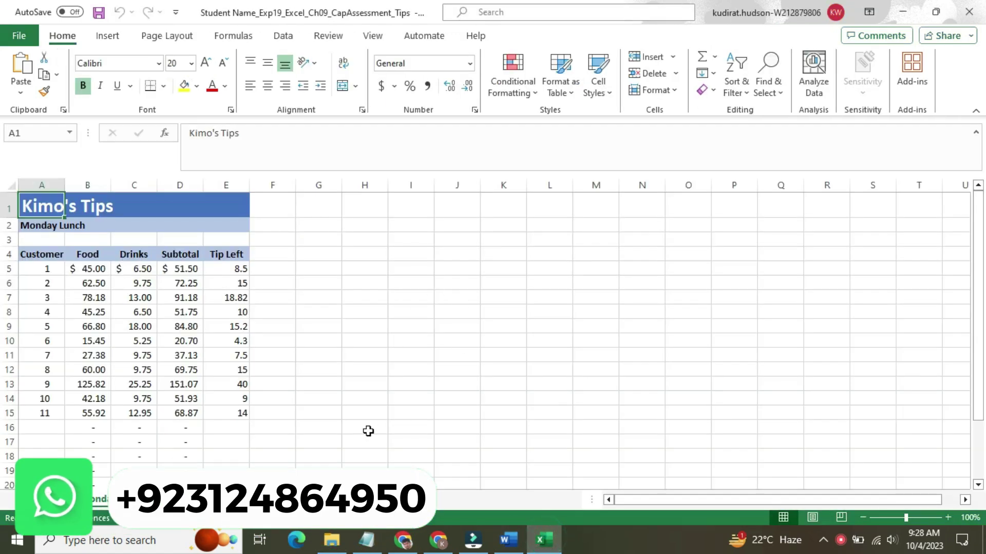
{"action": "left_click", "coordinate": [161, 500]}
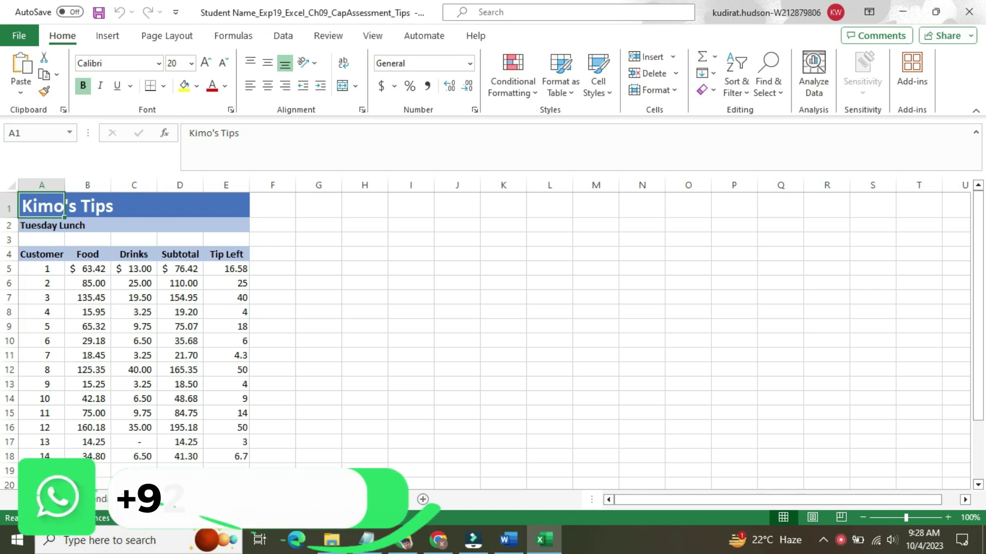
{"action": "left_click", "coordinate": [210, 501]}
{"action": "key", "text": "ctrl+Page_Down"}
{"action": "key", "text": "ctrl+Page_Down"}
{"action": "key", "text": "ctrl+Page_Down"}
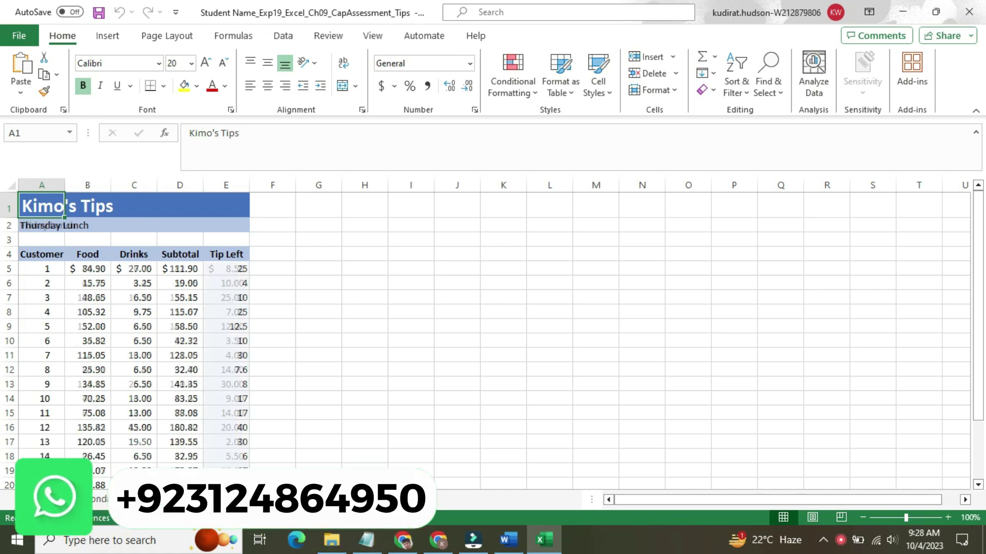
{"action": "left_click", "coordinate": [103, 500]}
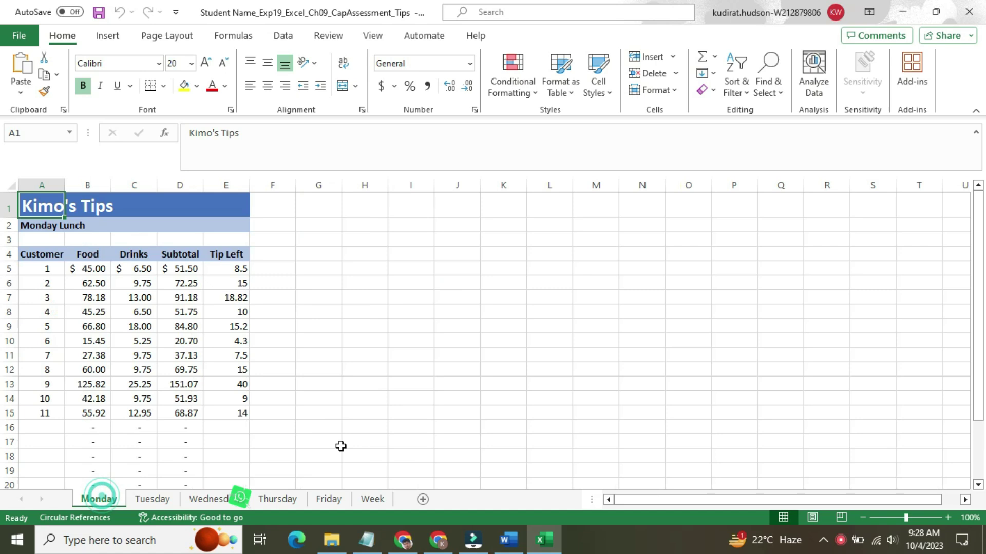
Switch to the Word instructions, set the step 1 text back to 9 pt and remove its highlighting
{"action": "left_click", "coordinate": [518, 542]}
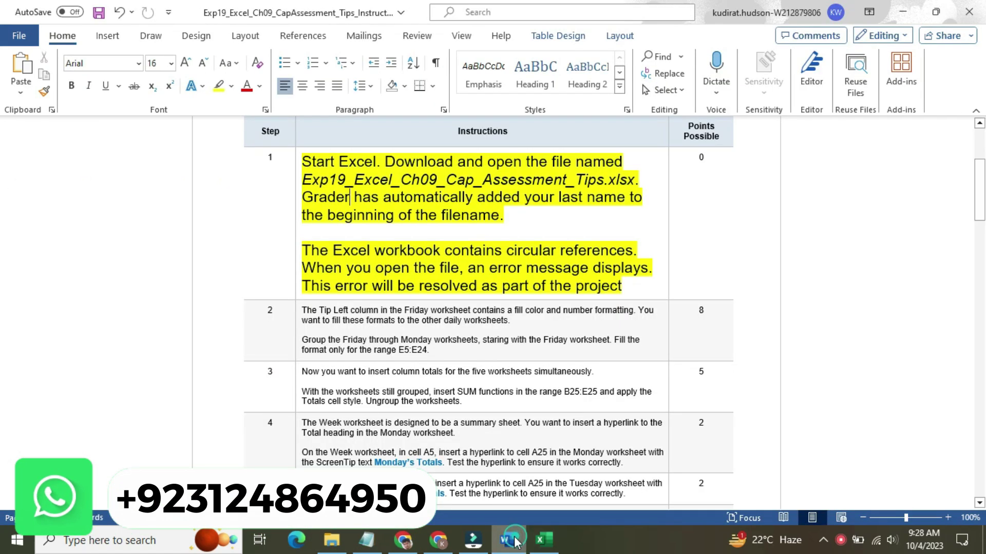
{"action": "left_click", "coordinate": [296, 222]}
{"action": "left_click", "coordinate": [393, 173]}
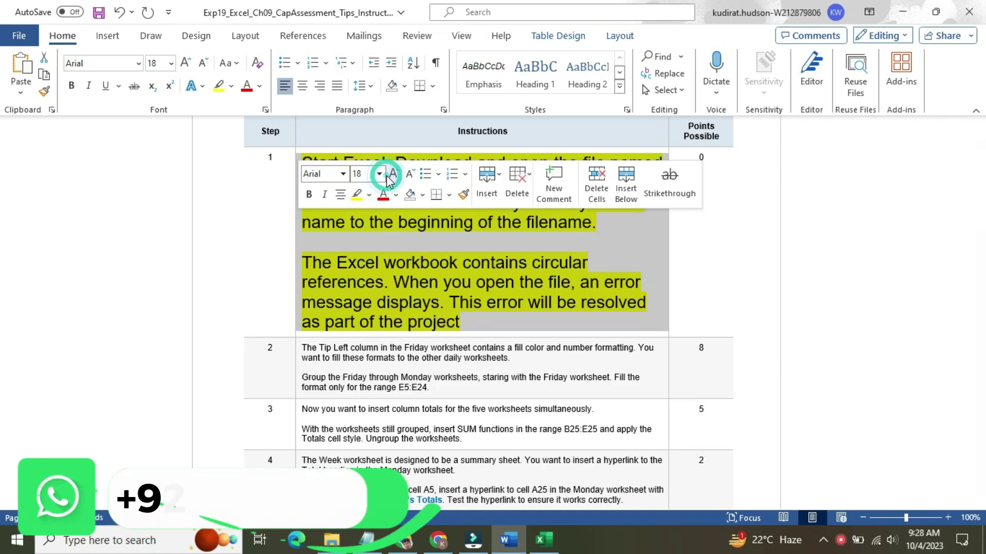
{"action": "left_click", "coordinate": [379, 174]}
{"action": "left_click", "coordinate": [362, 204]}
{"action": "left_click", "coordinate": [370, 195]}
{"action": "left_click", "coordinate": [389, 283]}
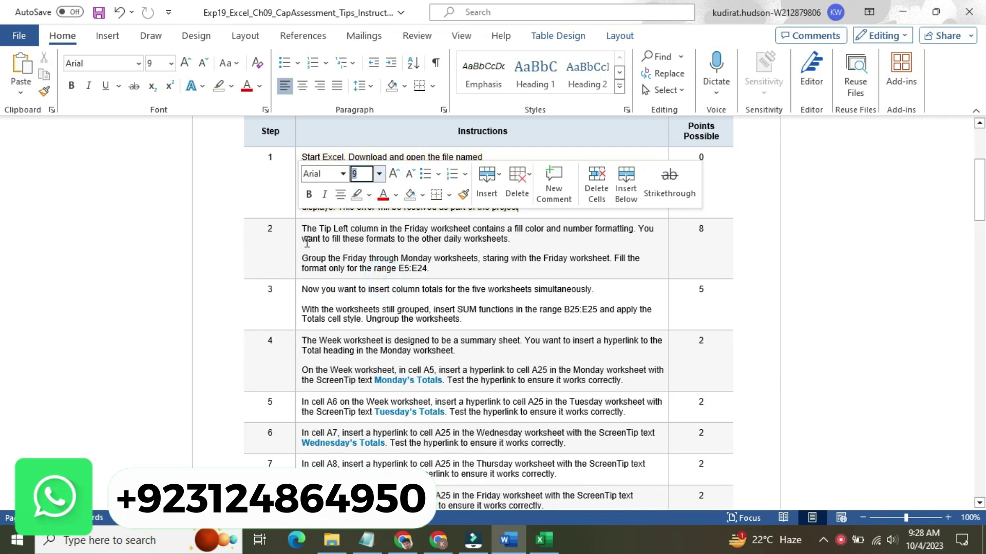
Enlarge the step 2 instruction text to 16 pt and highlight it in yellow
{"action": "left_click", "coordinate": [297, 240]}
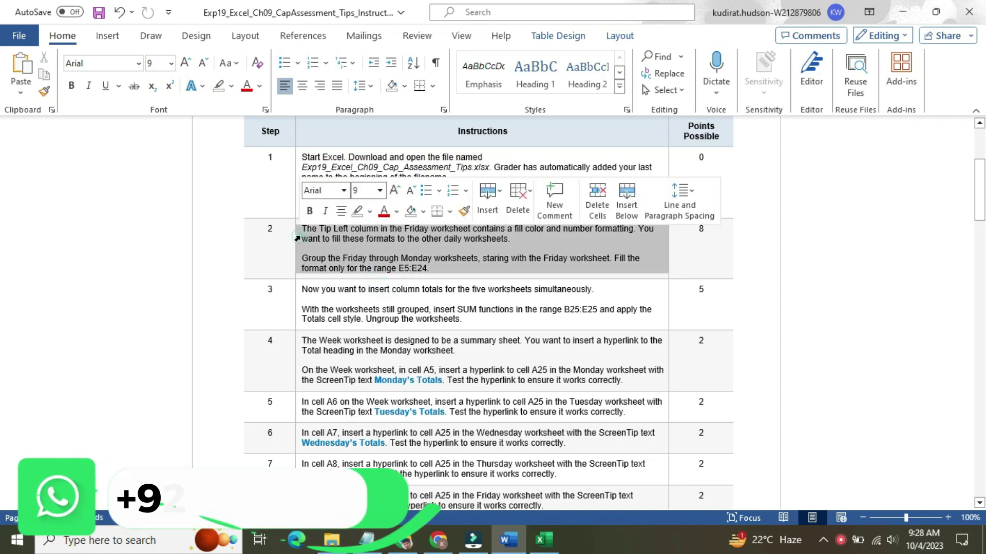
{"action": "left_click", "coordinate": [379, 190]}
{"action": "left_click", "coordinate": [366, 307]}
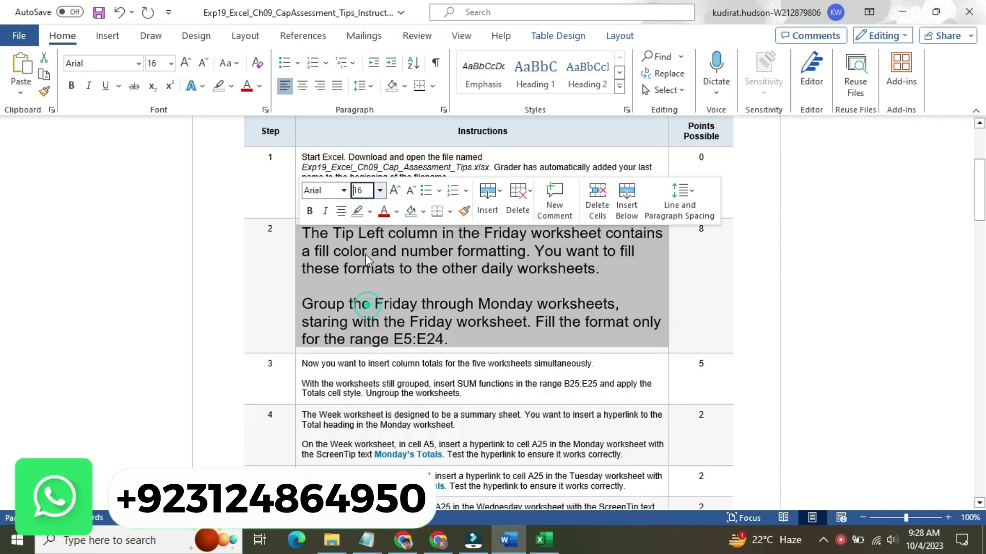
{"action": "left_click", "coordinate": [370, 212]}
{"action": "left_click", "coordinate": [365, 229]}
{"action": "left_click", "coordinate": [389, 233]}
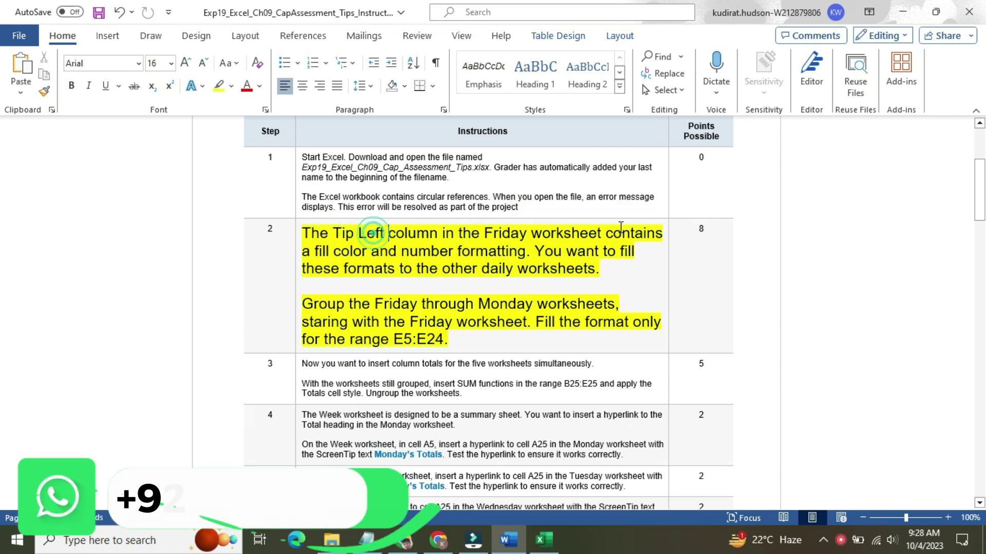
Change the highlight of step 2's second paragraph, about grouping the worksheets, to turquoise
{"action": "left_click_drag", "start_coordinate": [984, 174], "coordinate": [984, 187]}
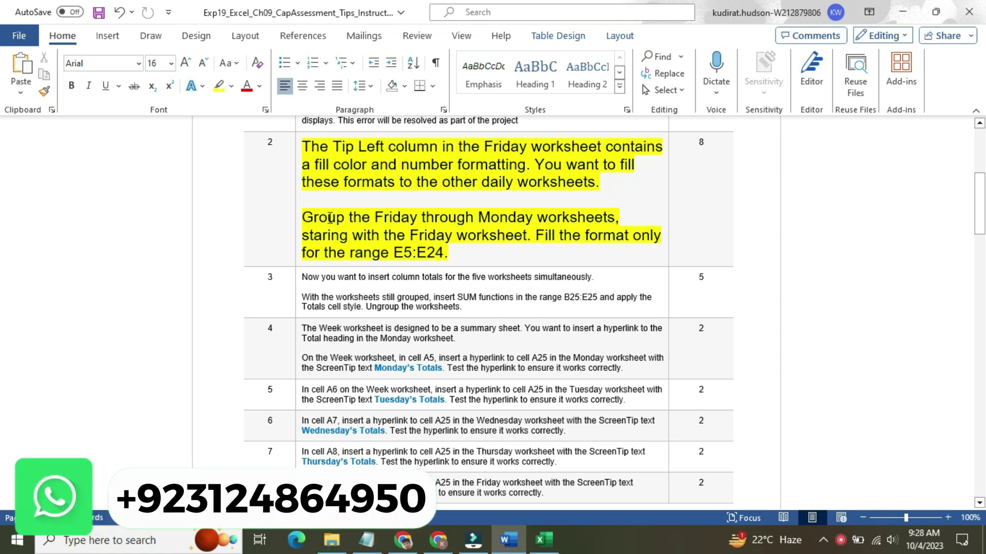
{"action": "triple_click", "coordinate": [310, 218]}
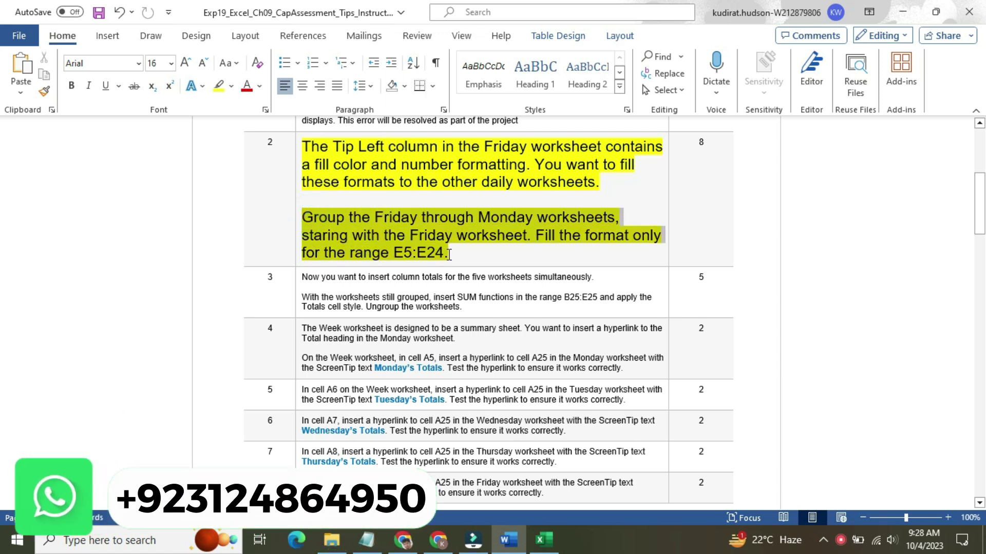
{"action": "left_click", "coordinate": [518, 230]}
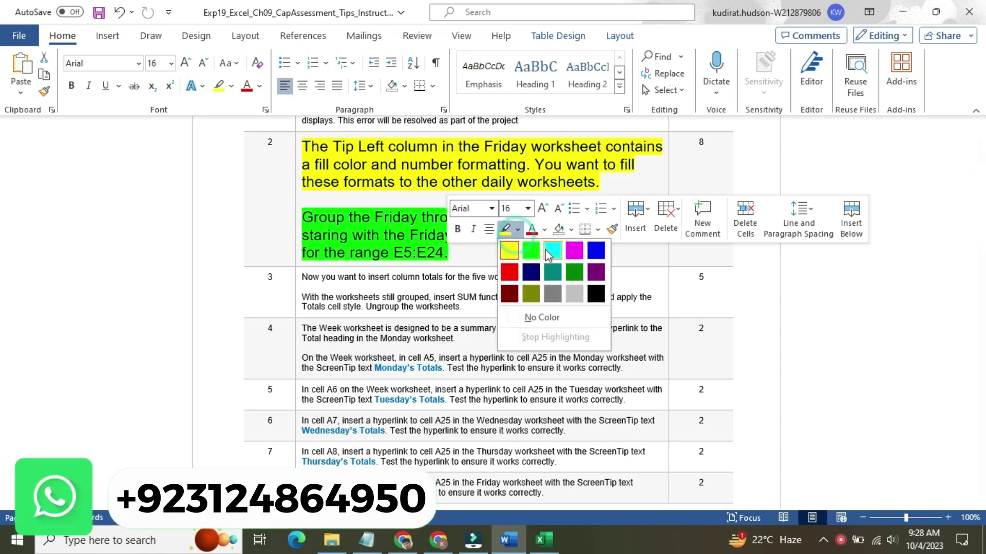
{"action": "left_click", "coordinate": [547, 249]}
{"action": "left_click", "coordinate": [311, 217]}
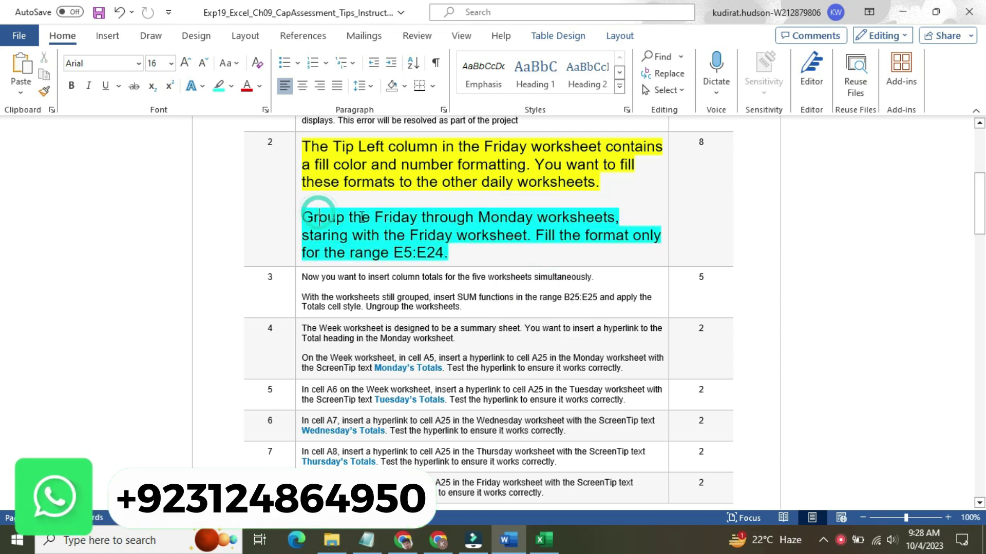
Switch to the Excel workbook and group the Friday through Monday worksheets, starting with the Friday sheet
{"action": "left_click_drag", "start_coordinate": [311, 218], "coordinate": [601, 224]}
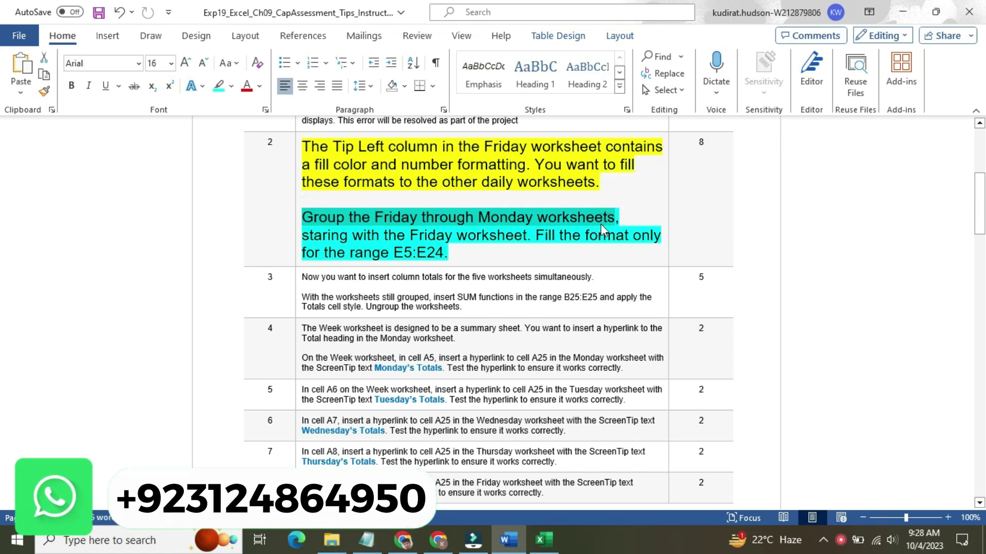
{"action": "left_click", "coordinate": [552, 544]}
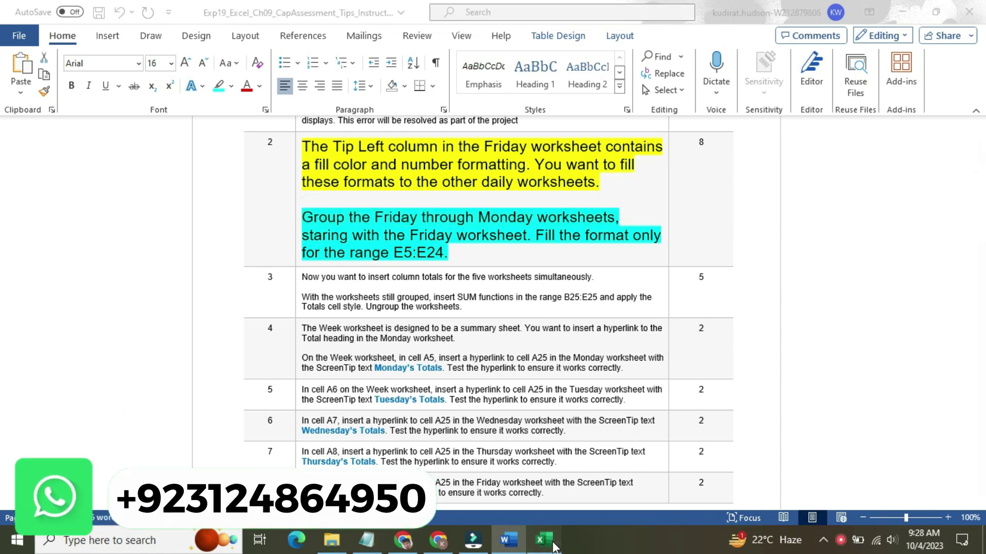
{"action": "left_click", "coordinate": [328, 499]}
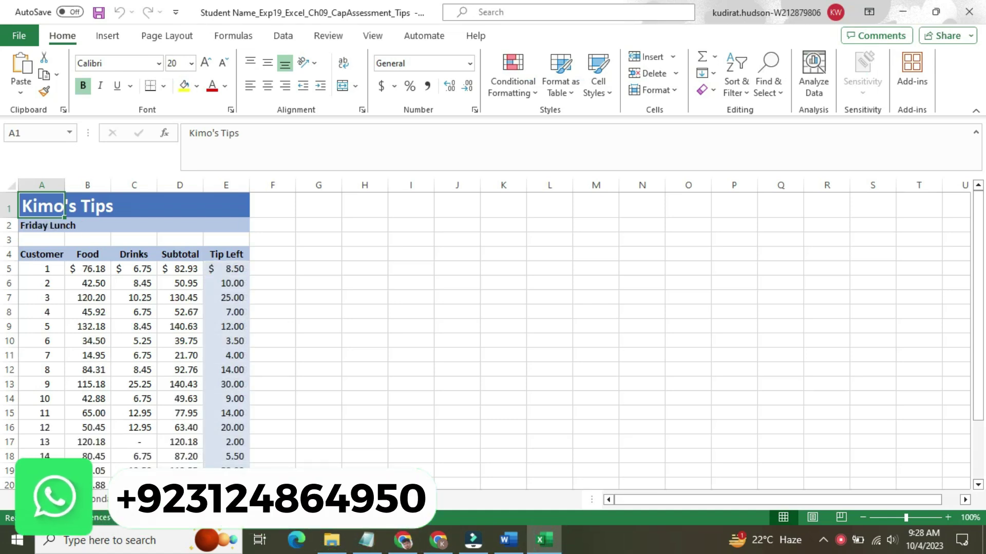
{"action": "left_click", "coordinate": [275, 499], "text": "ctrl"}
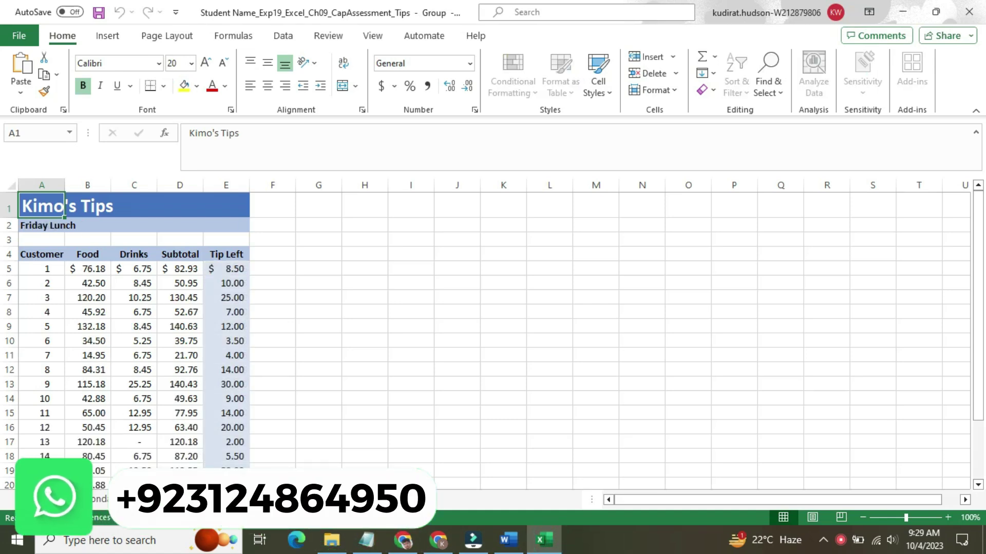
{"action": "left_click", "coordinate": [99, 499], "text": "ctrl"}
Copy the range reference E5:E24 from the Word instructions and select that range in the grouped Excel worksheets
{"action": "left_click", "coordinate": [526, 542]}
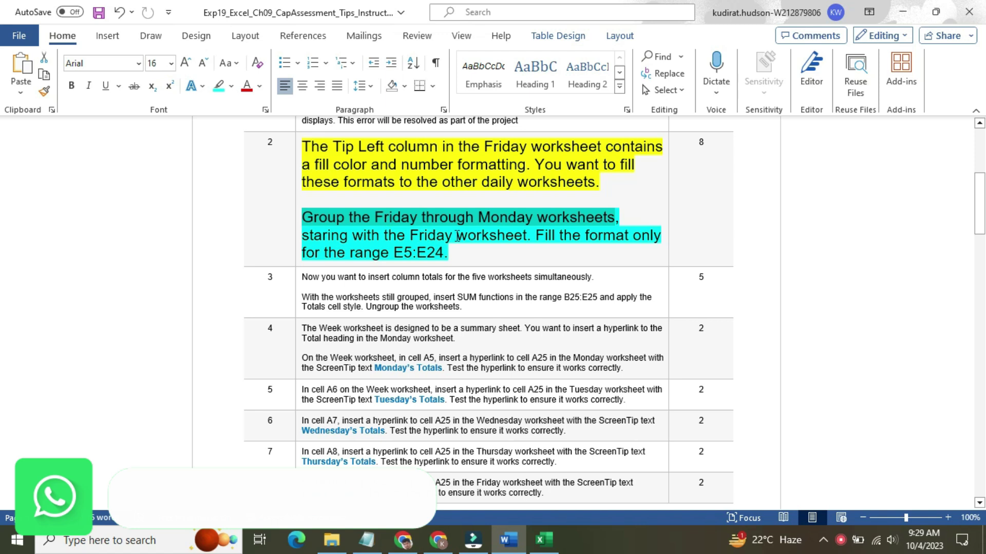
{"action": "left_click", "coordinate": [537, 236]}
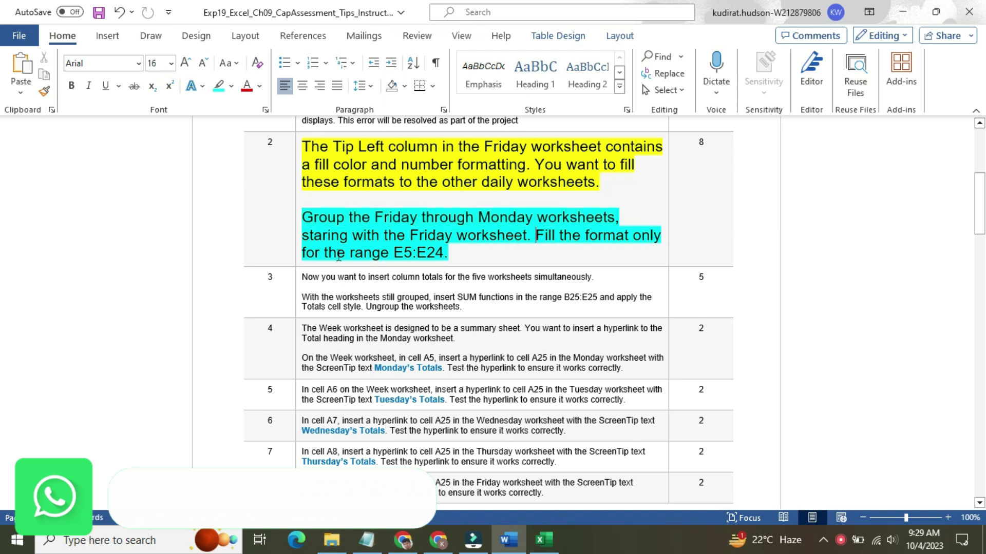
{"action": "left_click_drag", "start_coordinate": [413, 256], "coordinate": [442, 259]}
{"action": "key", "text": "ctrl+c"}
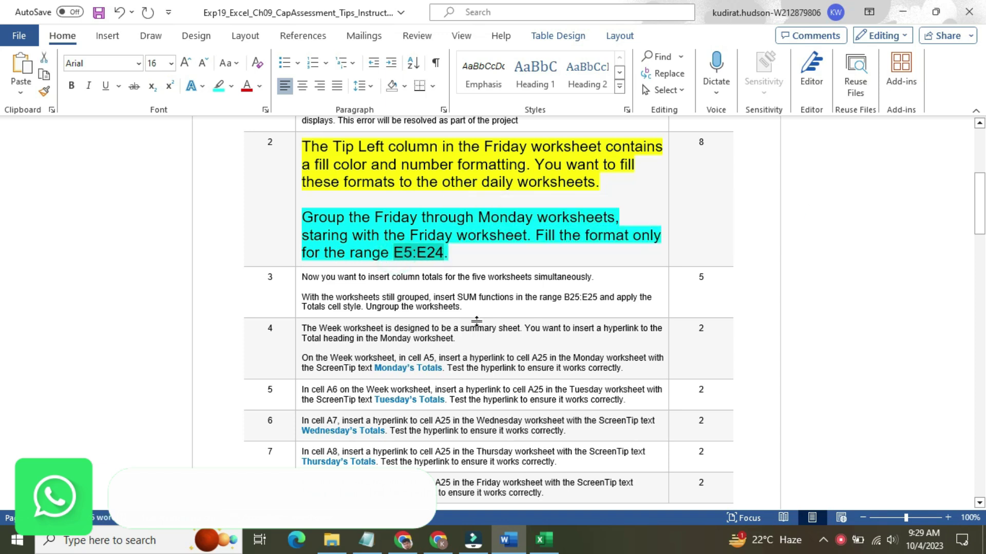
{"action": "left_click", "coordinate": [544, 540]}
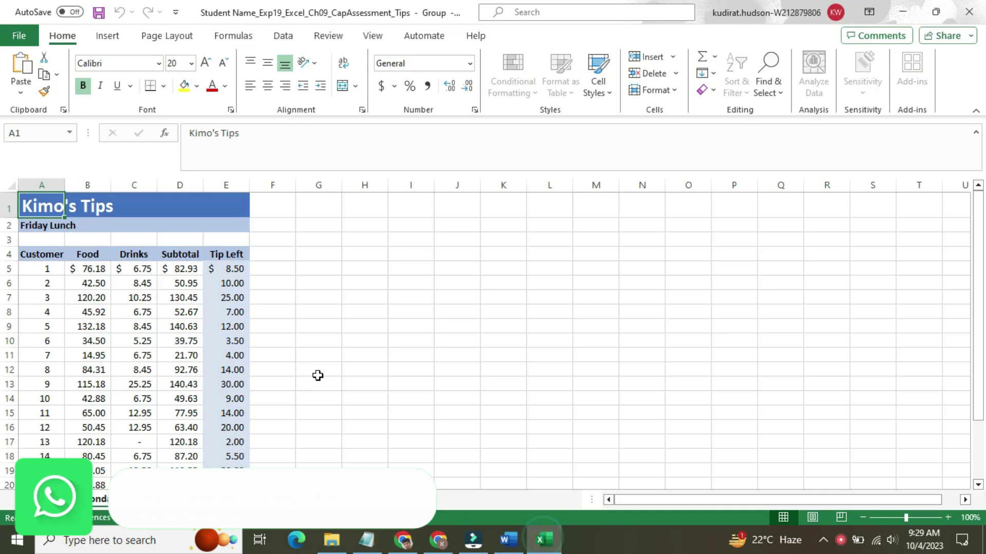
{"action": "left_click", "coordinate": [40, 131]}
{"action": "key", "text": "ctrl+v"}
{"action": "key", "text": "Return"}
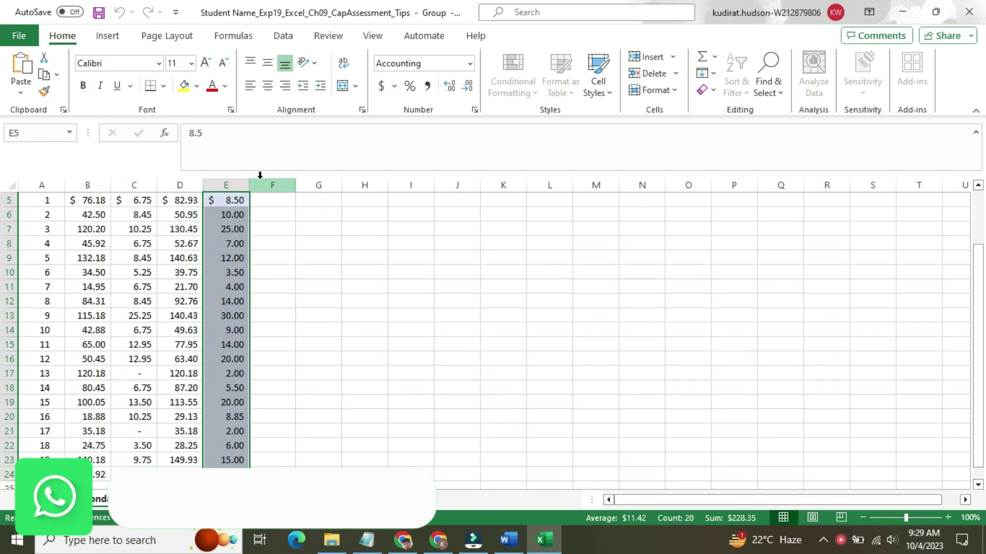
Fill only the formats of the selected range E5:E24 across the grouped worksheets
{"action": "left_click", "coordinate": [714, 81]}
{"action": "left_click", "coordinate": [738, 175]}
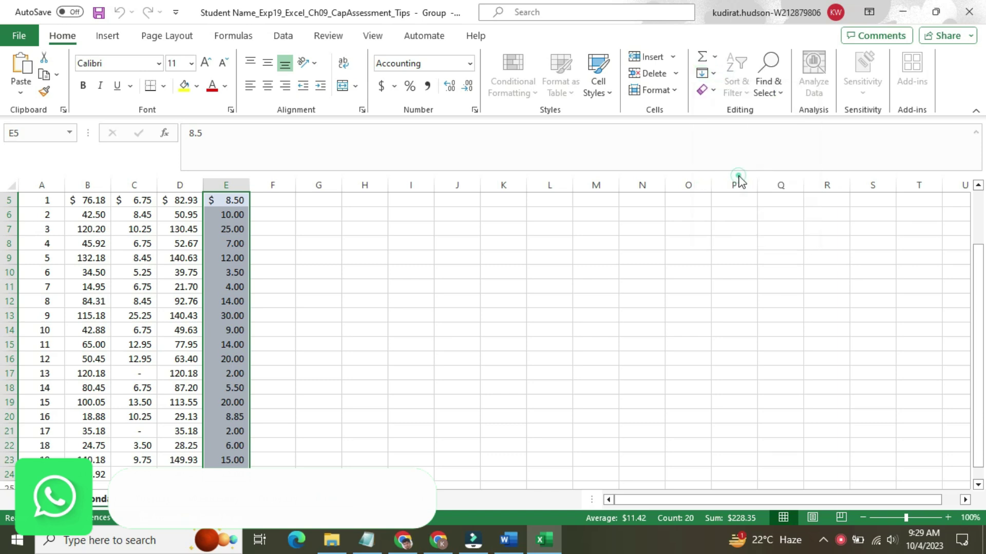
{"action": "left_click", "coordinate": [519, 294]}
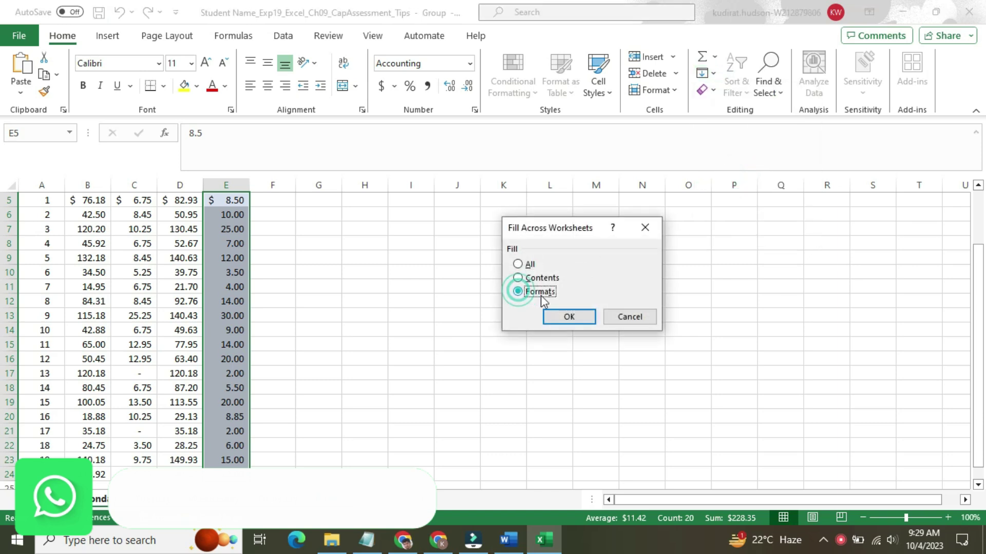
{"action": "left_click", "coordinate": [567, 317]}
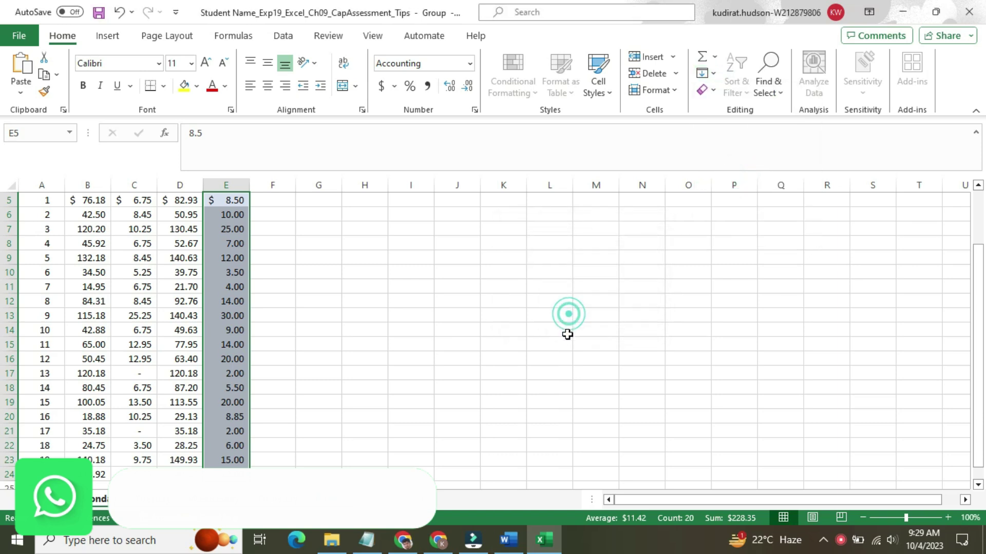
Switch to the Word instructions, return the step 2 text to 9 pt and remove its highlighting
{"action": "left_click", "coordinate": [515, 543]}
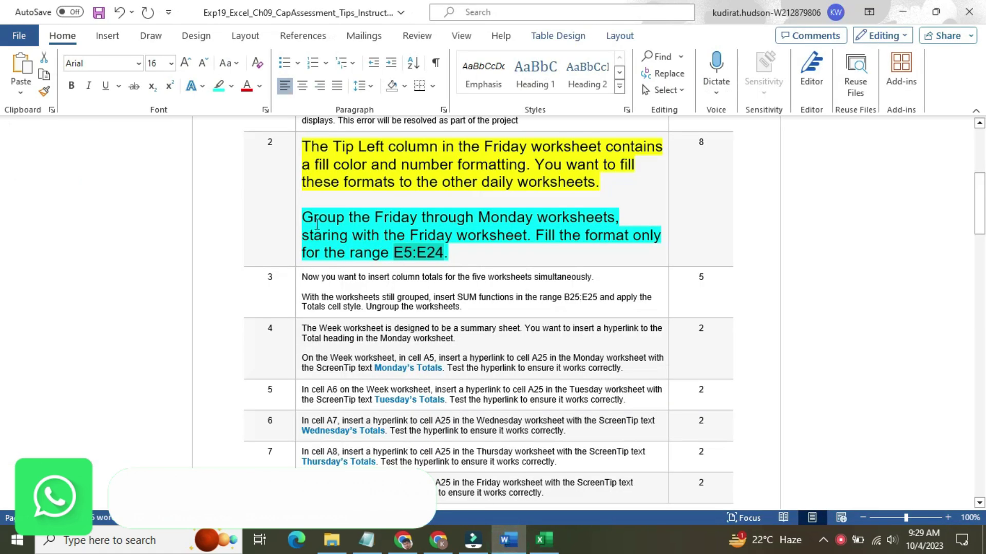
{"action": "left_click", "coordinate": [296, 183]}
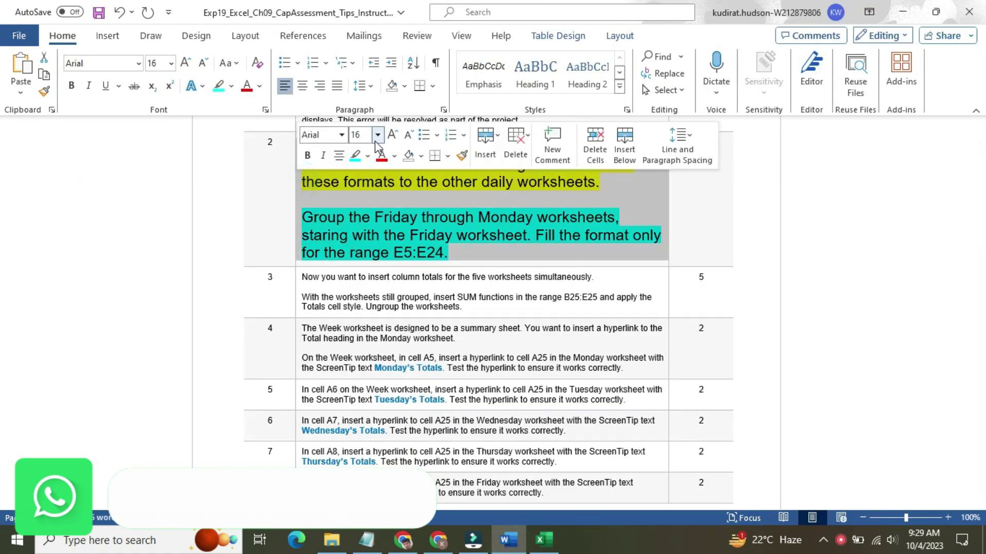
{"action": "left_click", "coordinate": [377, 135]}
{"action": "left_click", "coordinate": [360, 170]}
{"action": "left_click", "coordinate": [367, 155]}
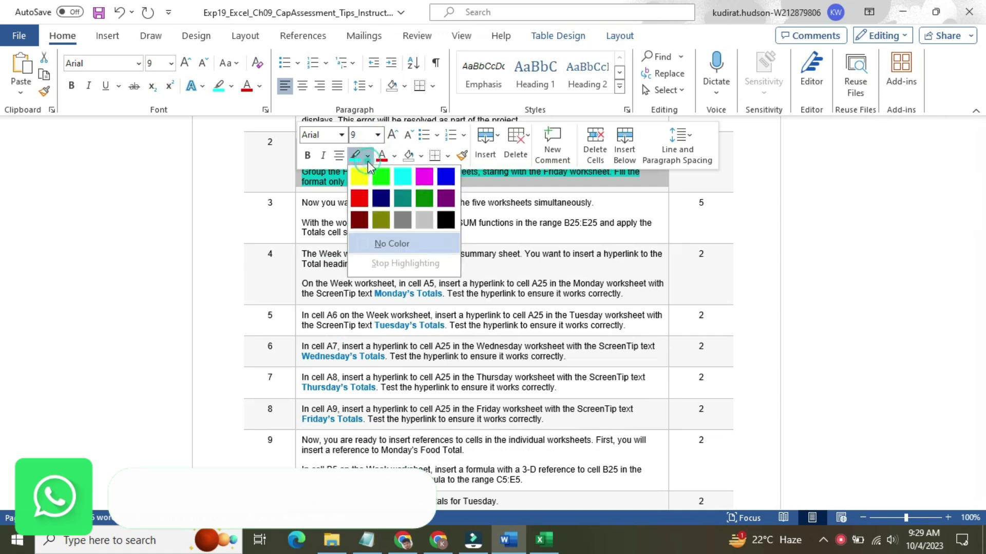
{"action": "left_click", "coordinate": [382, 239]}
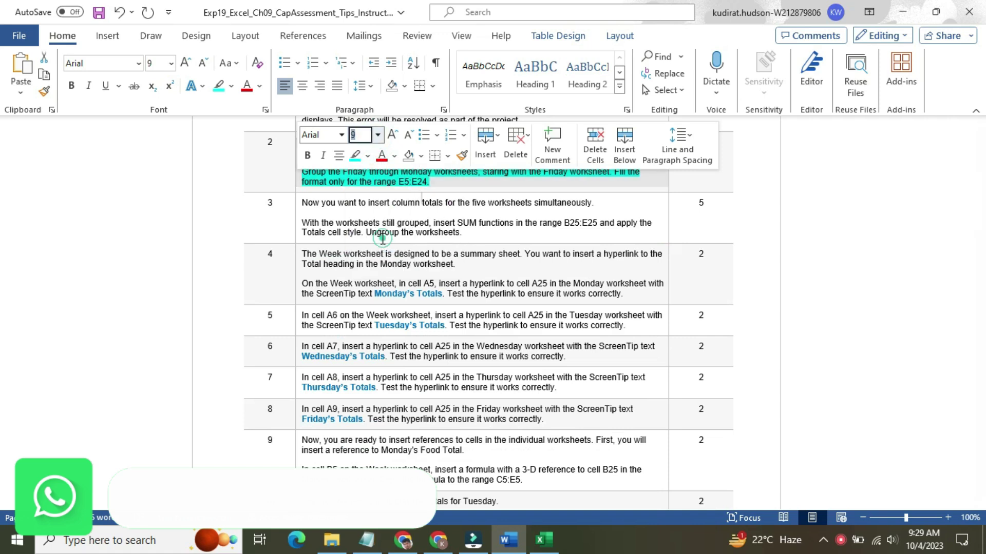
Enlarge the step 3 instruction text to 16 pt and highlight it in yellow
{"action": "left_click", "coordinate": [298, 211]}
{"action": "left_click", "coordinate": [380, 163]}
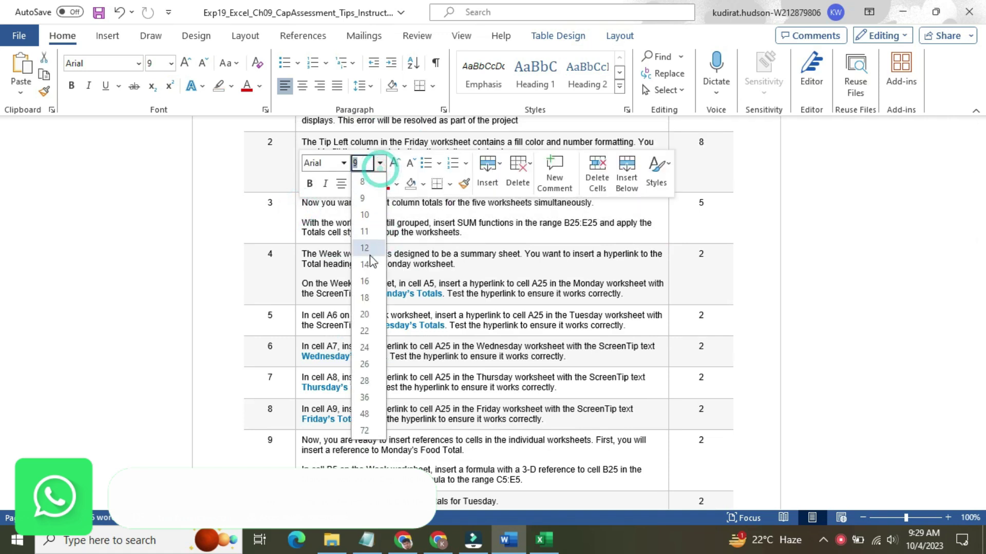
{"action": "left_click", "coordinate": [370, 282]}
{"action": "left_click", "coordinate": [369, 184]}
{"action": "left_click", "coordinate": [365, 203]}
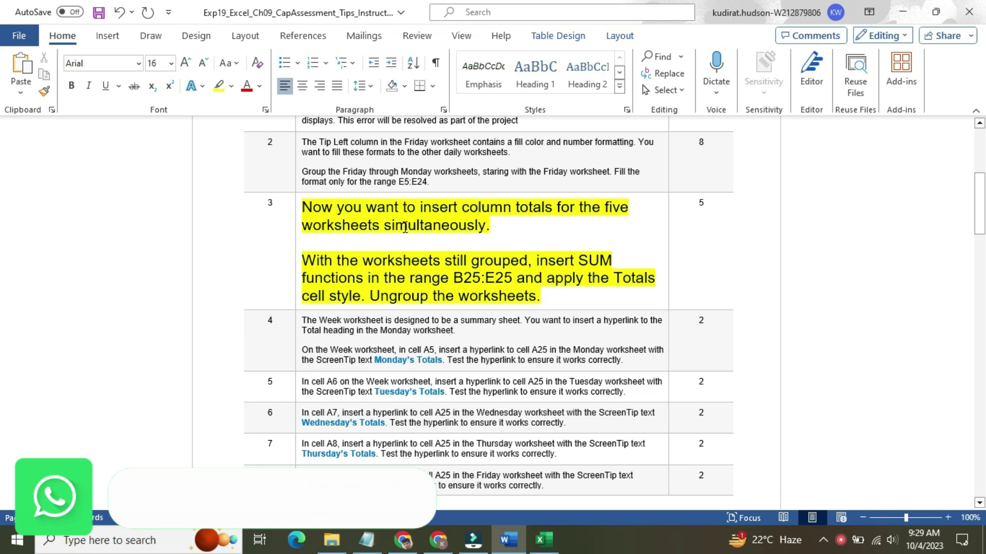
Change the highlight of step 3's second paragraph, about inserting SUM functions, to turquoise
{"action": "left_click_drag", "start_coordinate": [982, 211], "coordinate": [980, 220]}
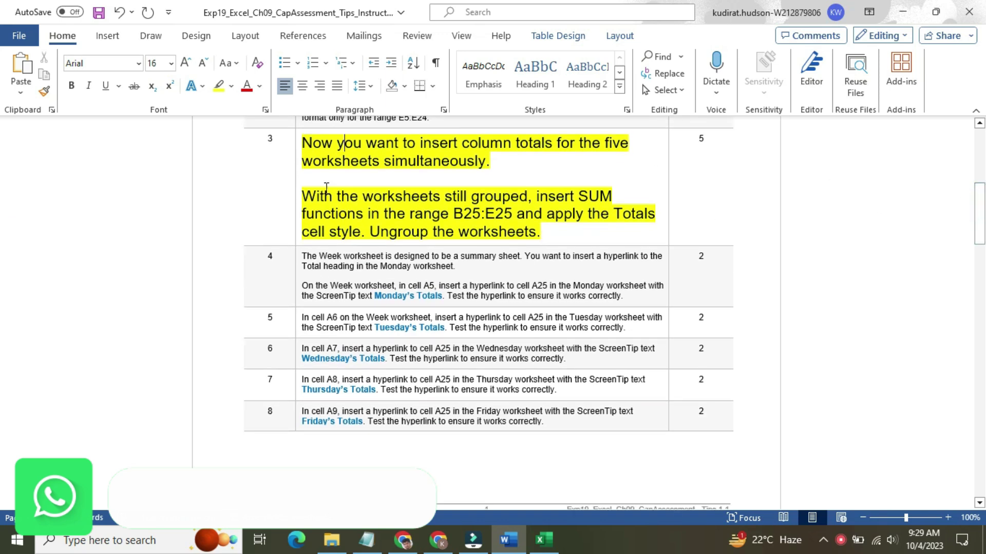
{"action": "left_click_drag", "start_coordinate": [311, 192], "coordinate": [561, 226]}
{"action": "left_click", "coordinate": [629, 201]}
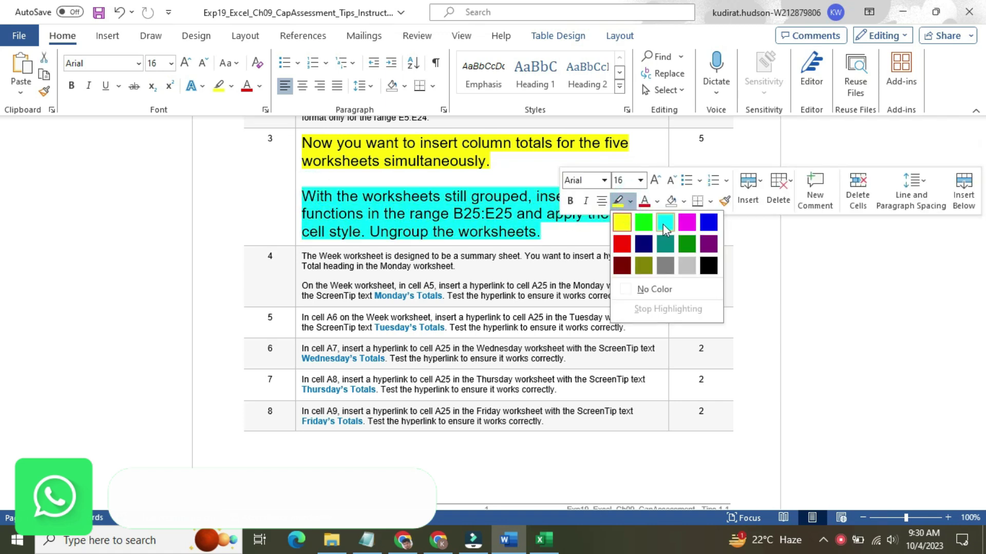
{"action": "left_click", "coordinate": [665, 225]}
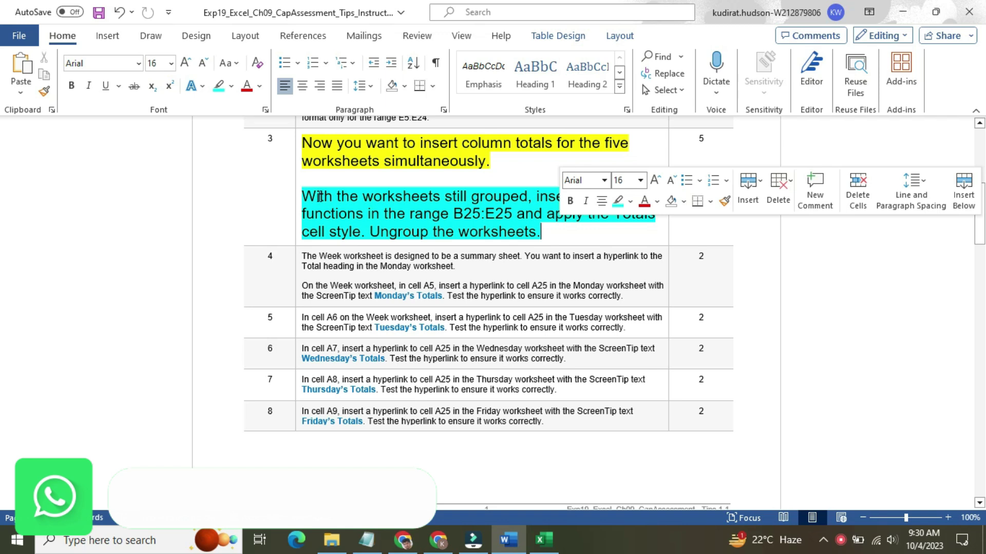
{"action": "left_click", "coordinate": [410, 195]}
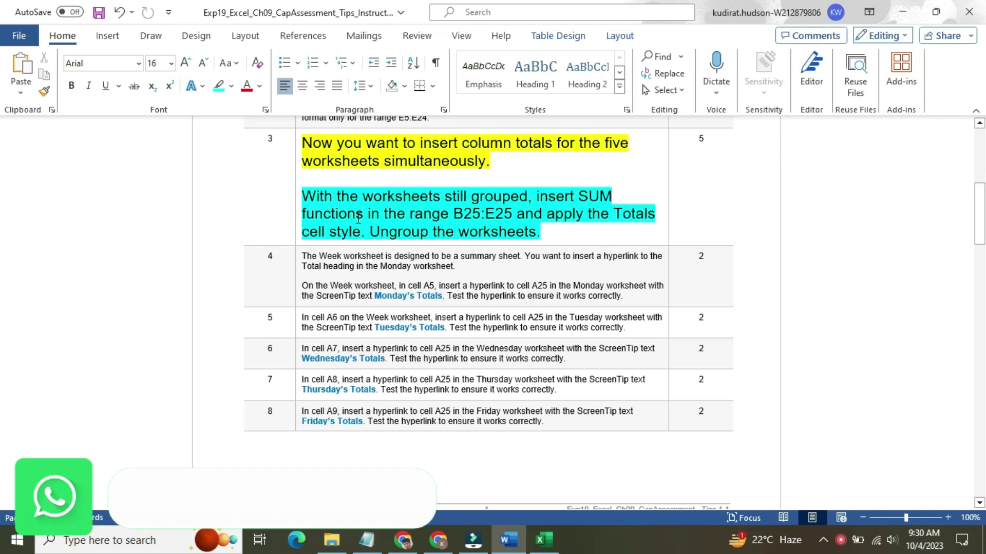
Copy the range reference B25:E25 from the step 3 instructions and select that range in the grouped Excel worksheets
{"action": "left_click_drag", "start_coordinate": [454, 215], "coordinate": [498, 211]}
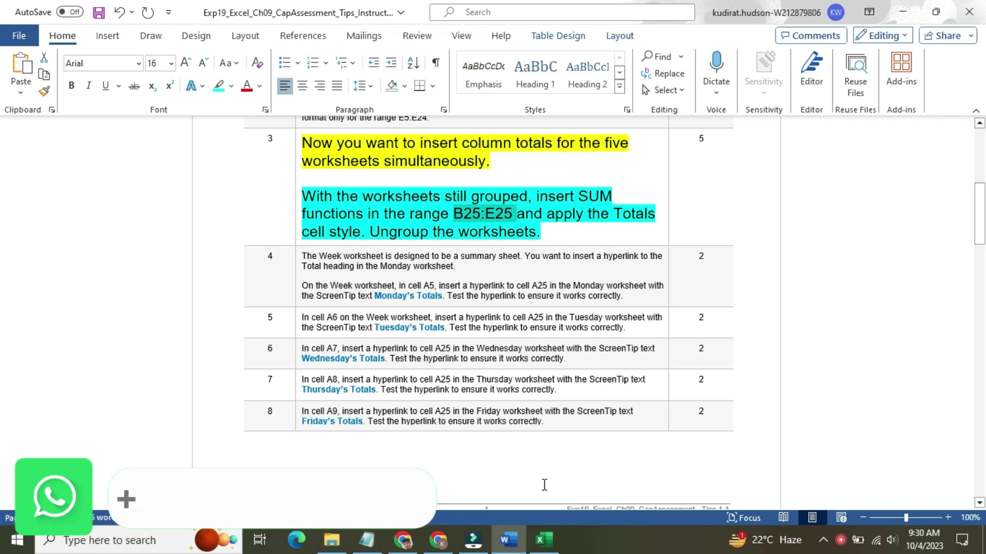
{"action": "left_click", "coordinate": [541, 543]}
{"action": "left_click", "coordinate": [53, 133]}
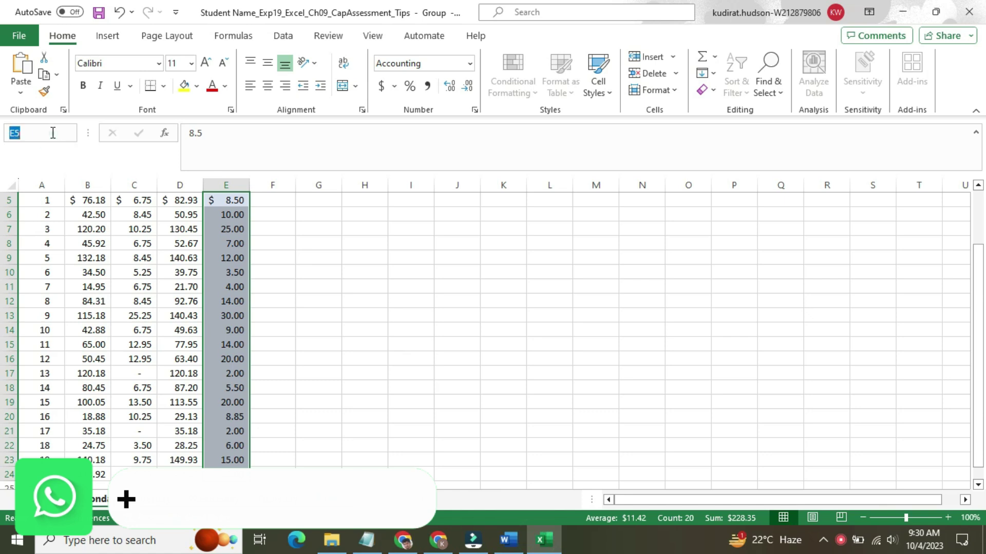
{"action": "type", "text": "B25:E25"}
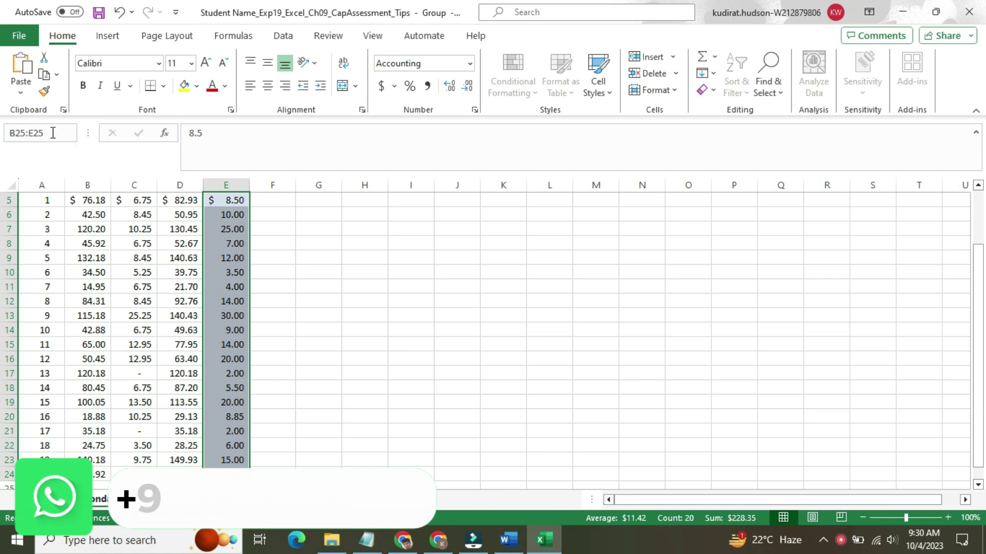
{"action": "key", "text": "Return"}
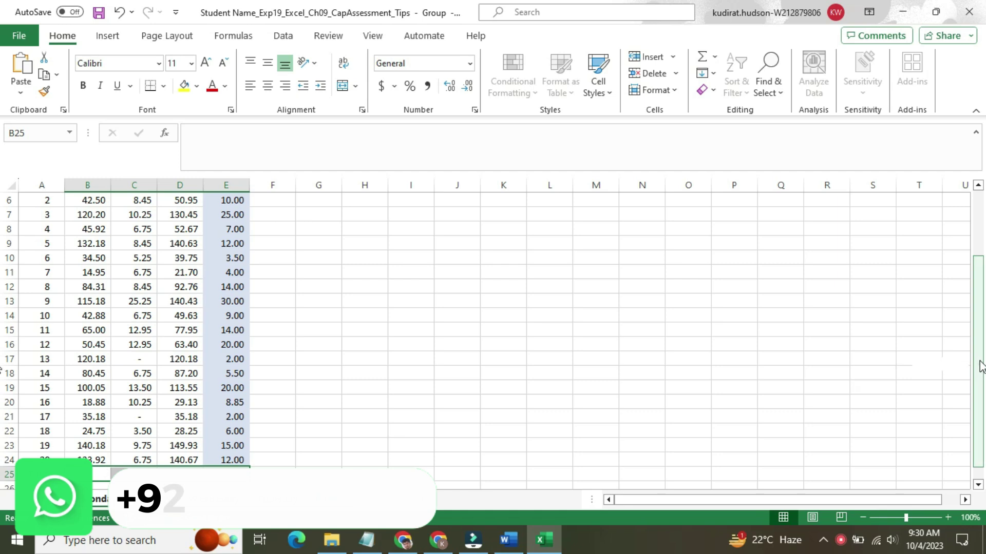
{"action": "left_click_drag", "start_coordinate": [978, 370], "coordinate": [978, 308]}
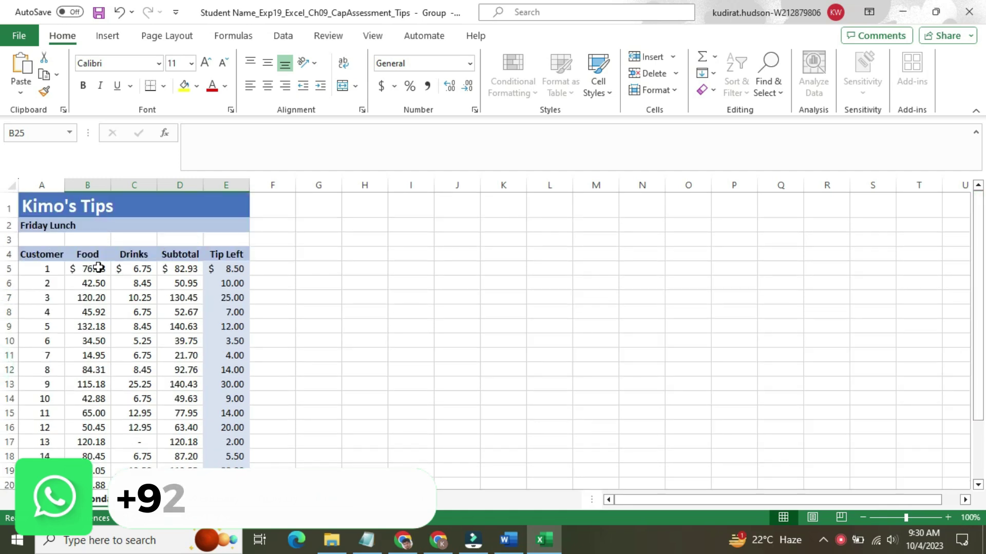
{"action": "left_click_drag", "start_coordinate": [96, 265], "coordinate": [97, 445]}
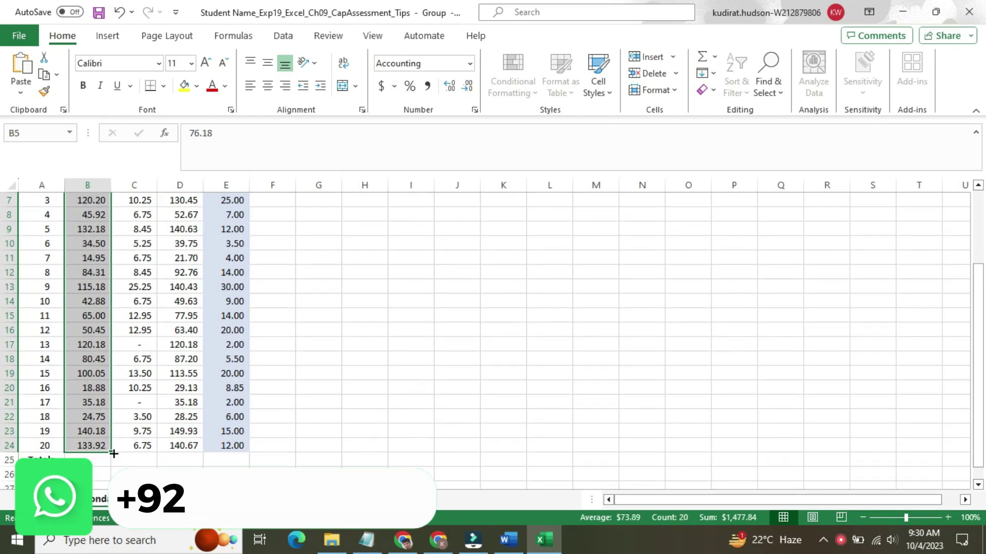
{"action": "left_click", "coordinate": [134, 461]}
Enter =SUM(B5:B24) in cell B25 of the grouped worksheets and fill the formula across to E25
{"action": "left_click", "coordinate": [86, 460]}
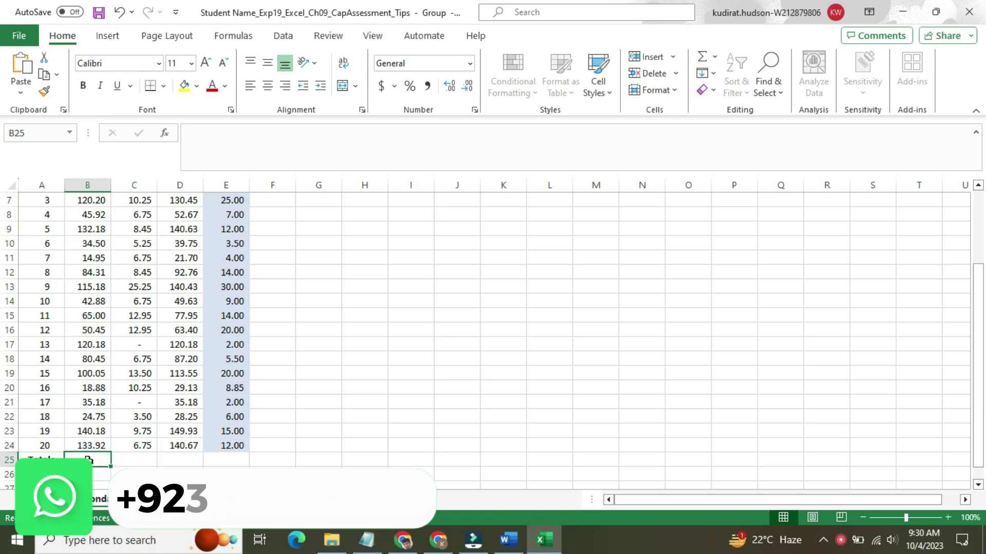
{"action": "type", "text": "=SUM"}
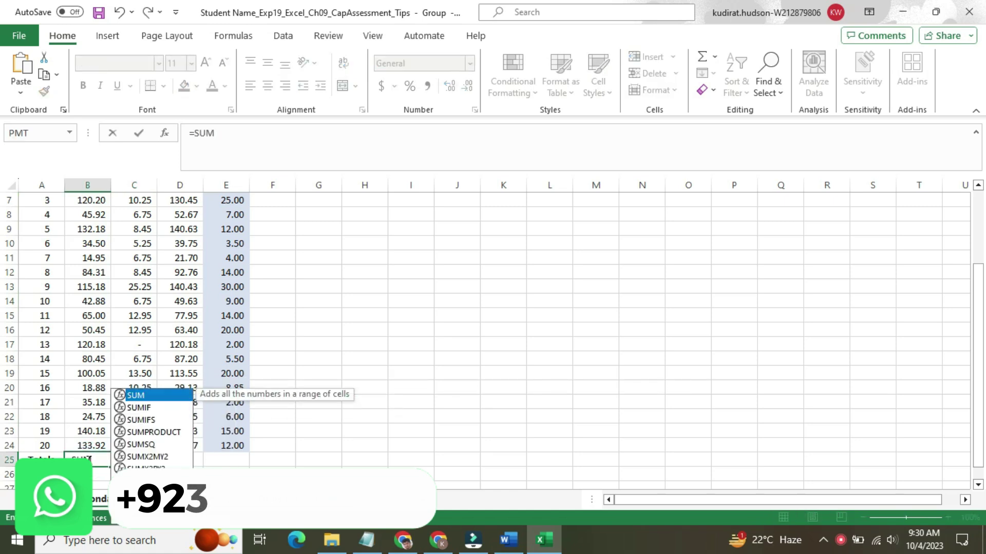
{"action": "double_click", "coordinate": [142, 396]}
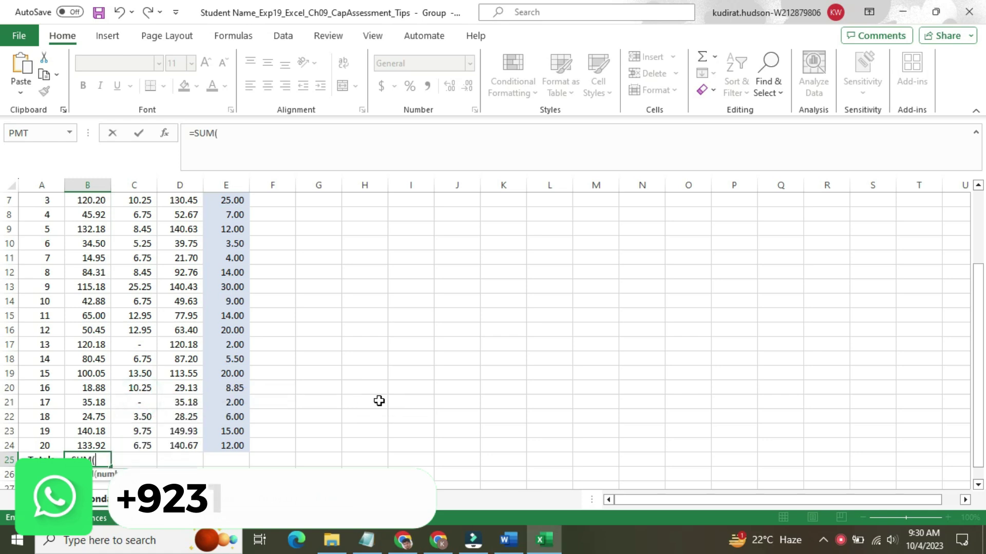
{"action": "left_click_drag", "start_coordinate": [981, 381], "coordinate": [981, 369]}
{"action": "left_click_drag", "start_coordinate": [91, 268], "coordinate": [95, 446]}
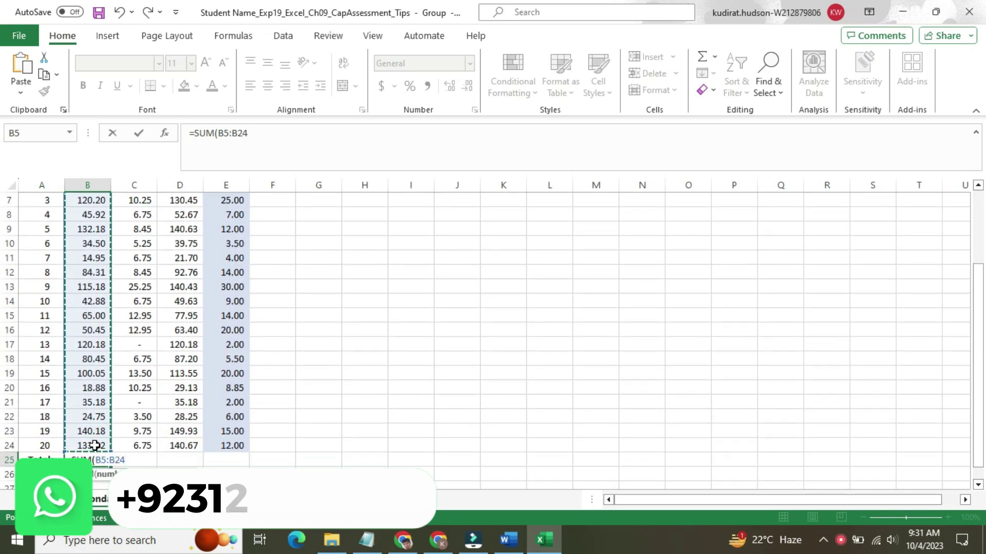
{"action": "key", "text": "Return"}
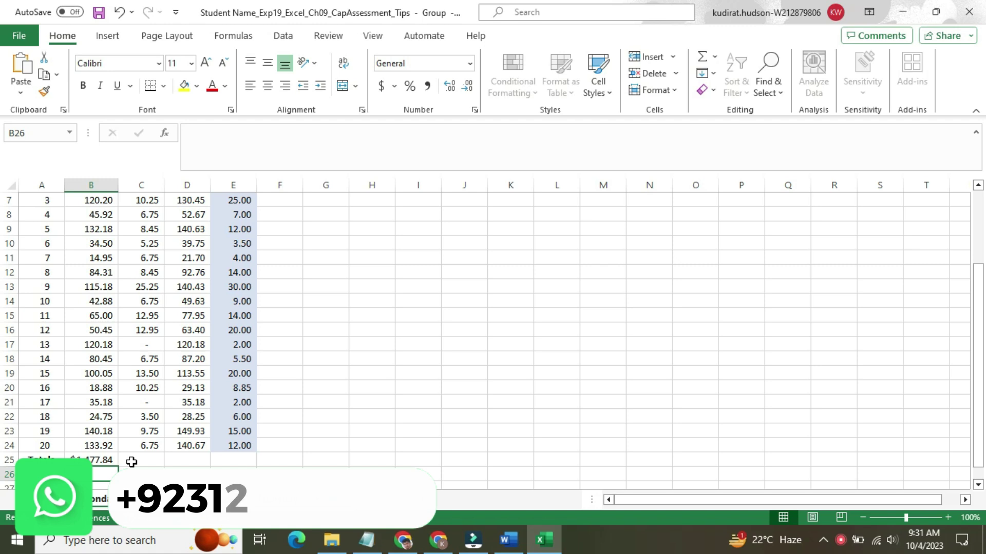
{"action": "left_click", "coordinate": [113, 461]}
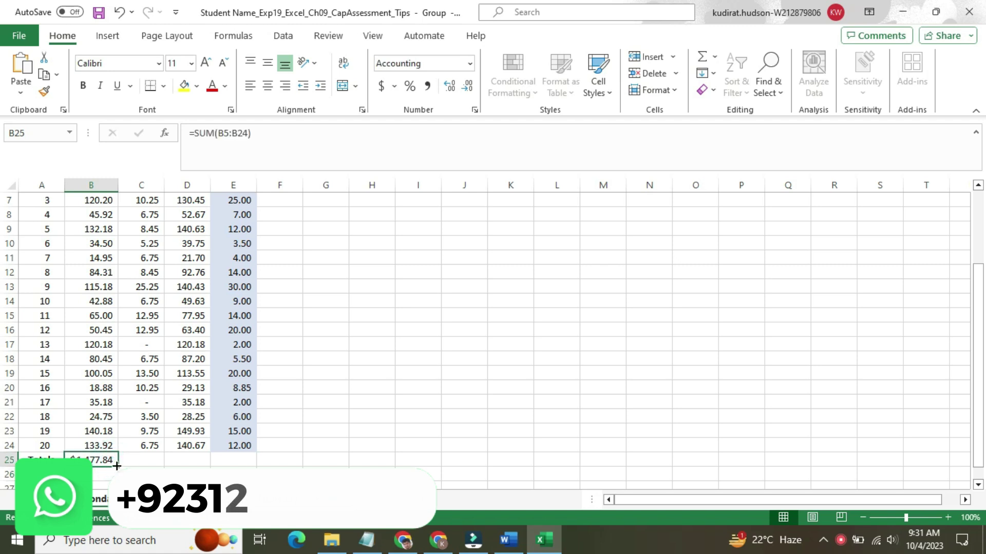
{"action": "left_click_drag", "start_coordinate": [117, 466], "coordinate": [239, 461]}
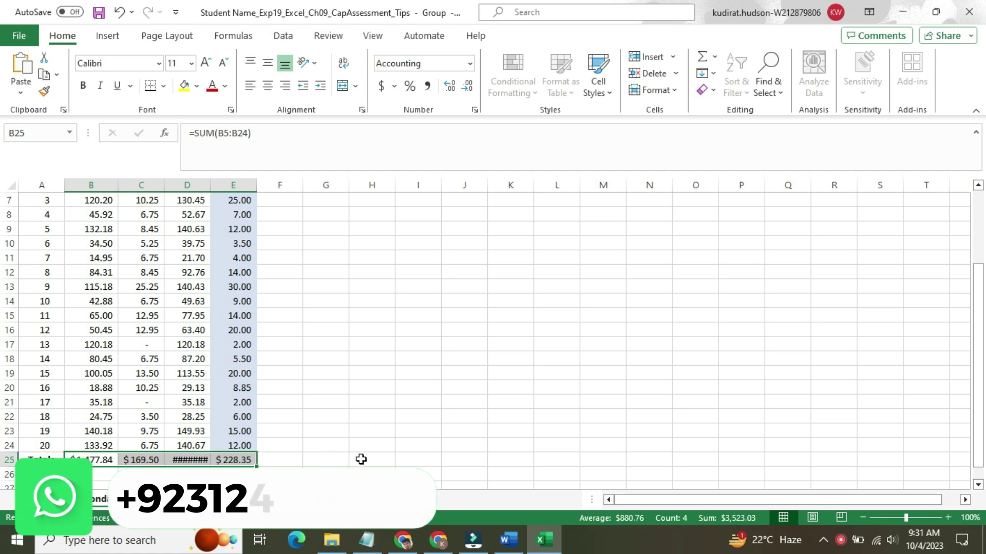
Check the cell style requirement in the Word instructions and apply the Total cell style to B25:E25 in the grouped Excel worksheets
{"action": "left_click", "coordinate": [502, 535]}
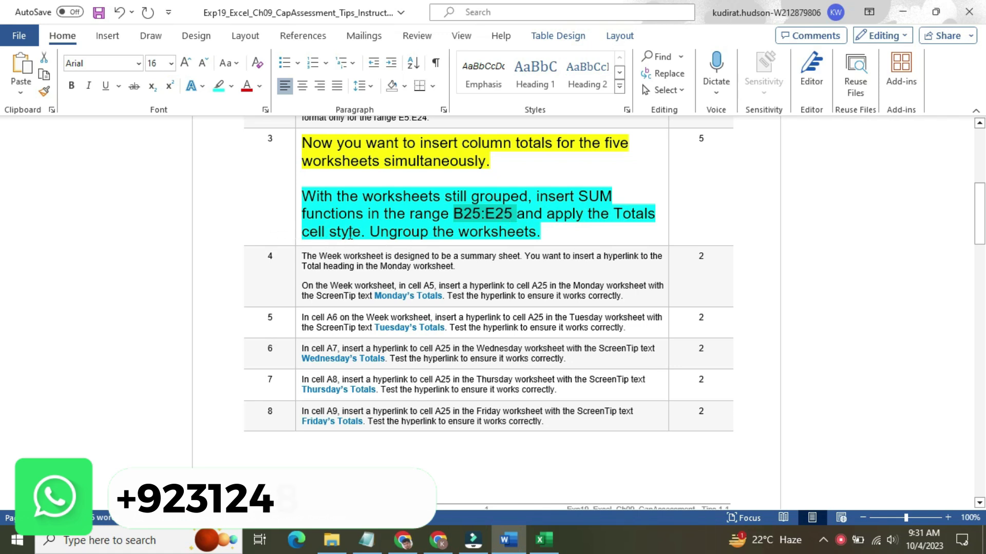
{"action": "left_click", "coordinate": [544, 540]}
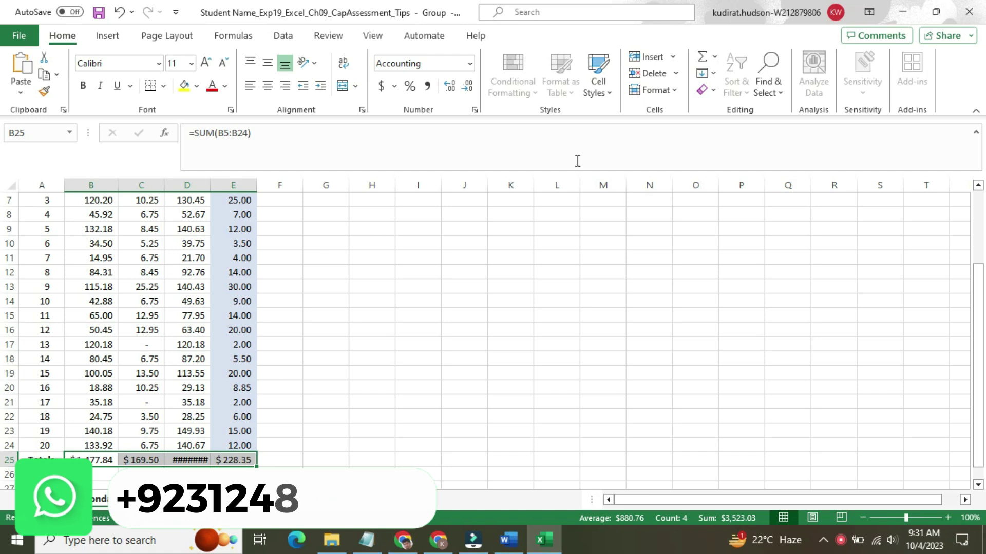
{"action": "left_click", "coordinate": [612, 86]}
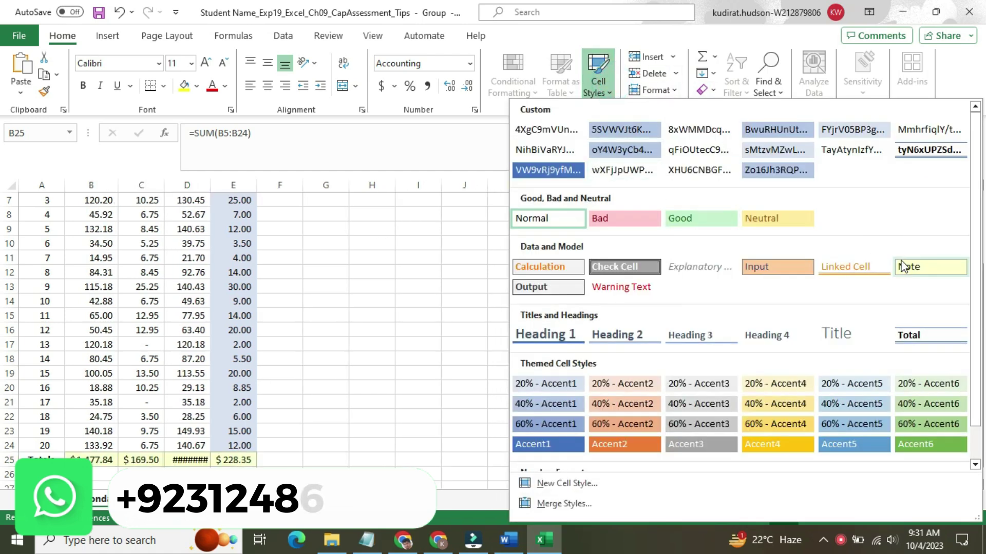
{"action": "left_click", "coordinate": [928, 337]}
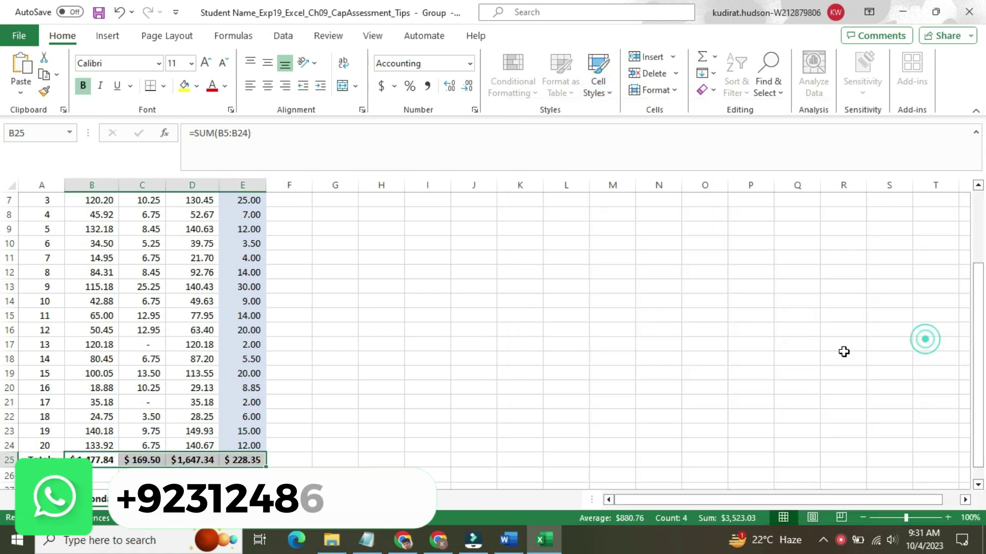
{"action": "left_click", "coordinate": [751, 359]}
{"action": "left_click_drag", "start_coordinate": [978, 360], "coordinate": [968, 226]}
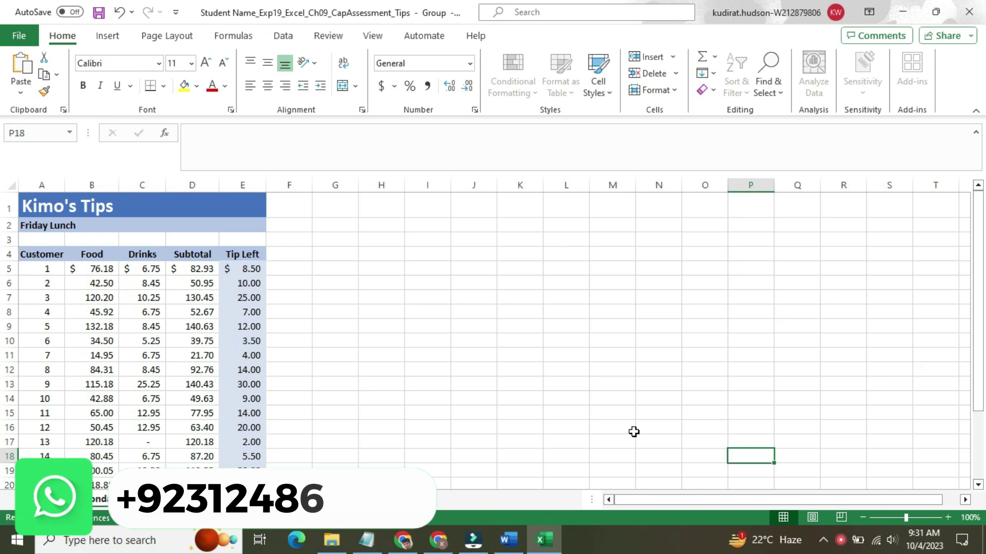
Recheck step 3 in the Word instructions, then return to Excel and ungroup the worksheets
{"action": "left_click", "coordinate": [508, 540]}
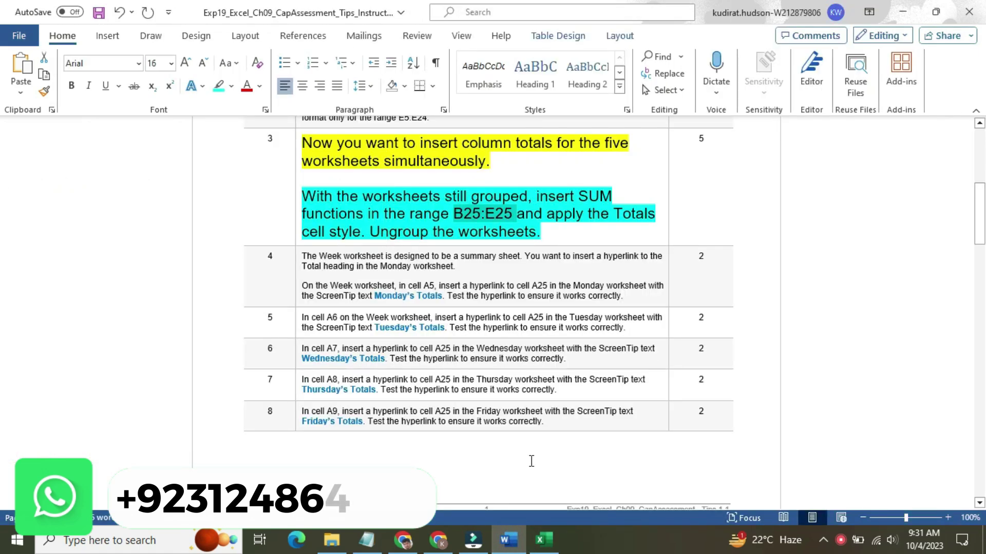
{"action": "left_click", "coordinate": [543, 540]}
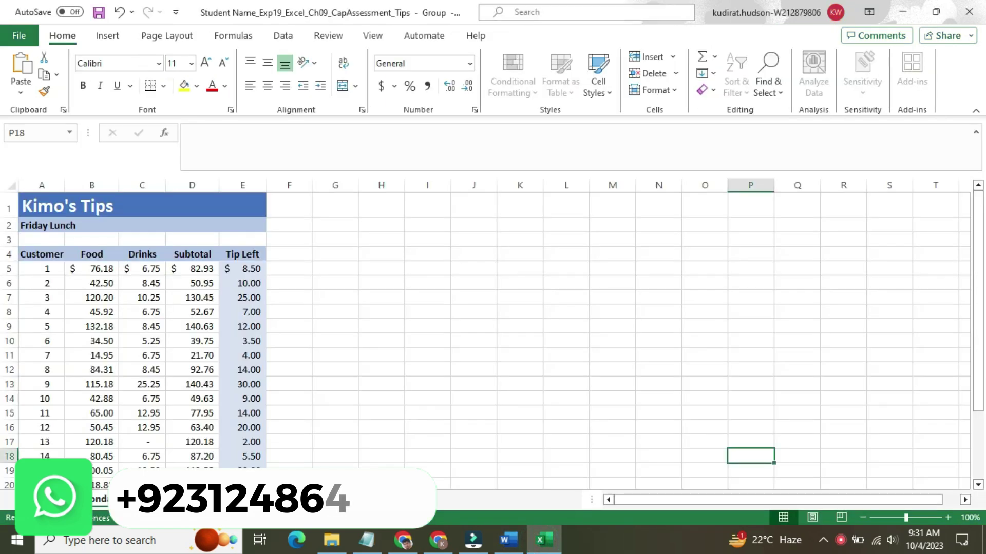
{"action": "right_click", "coordinate": [316, 499]}
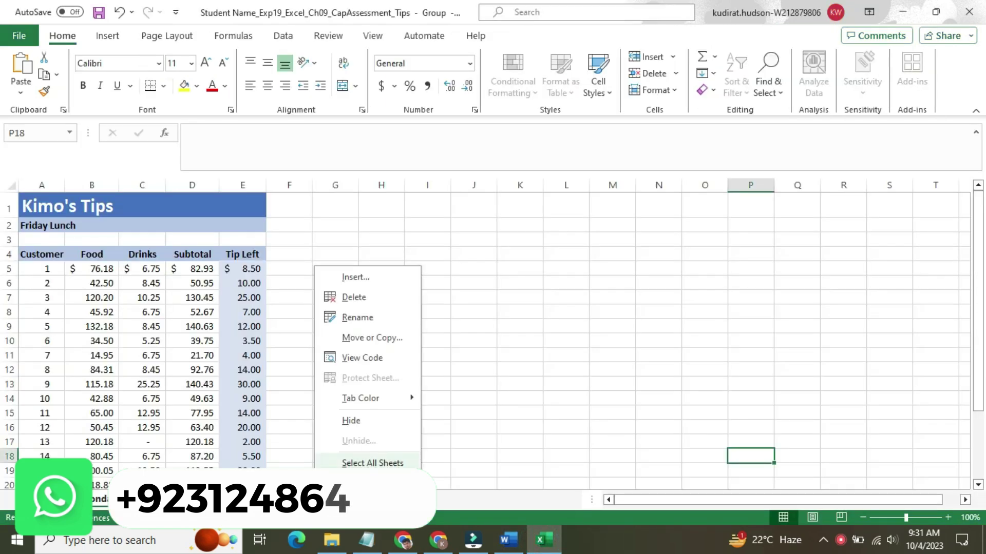
{"action": "left_click", "coordinate": [354, 483]}
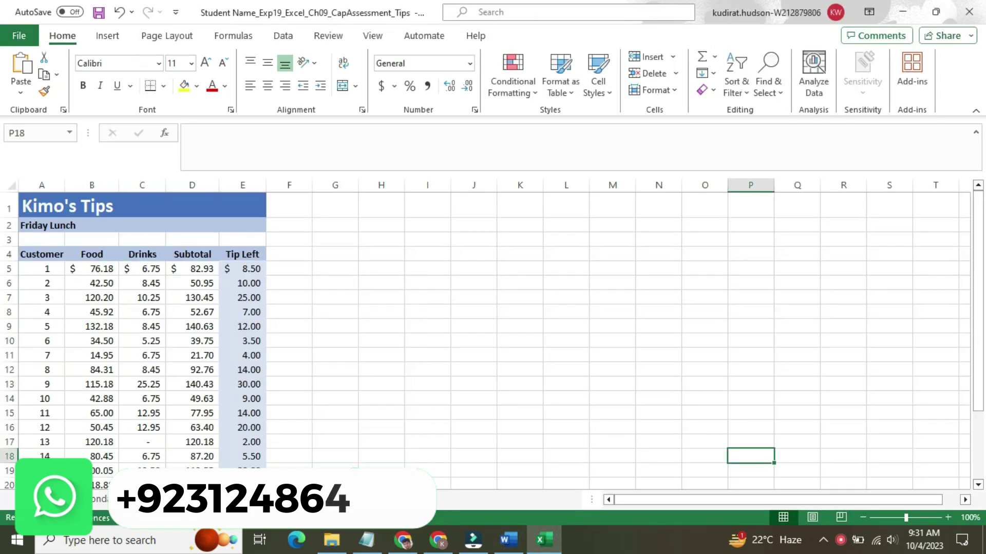
Switch to the Word instructions and reset the step 3 text to 9 pt with no highlight colour
{"action": "left_click", "coordinate": [508, 541]}
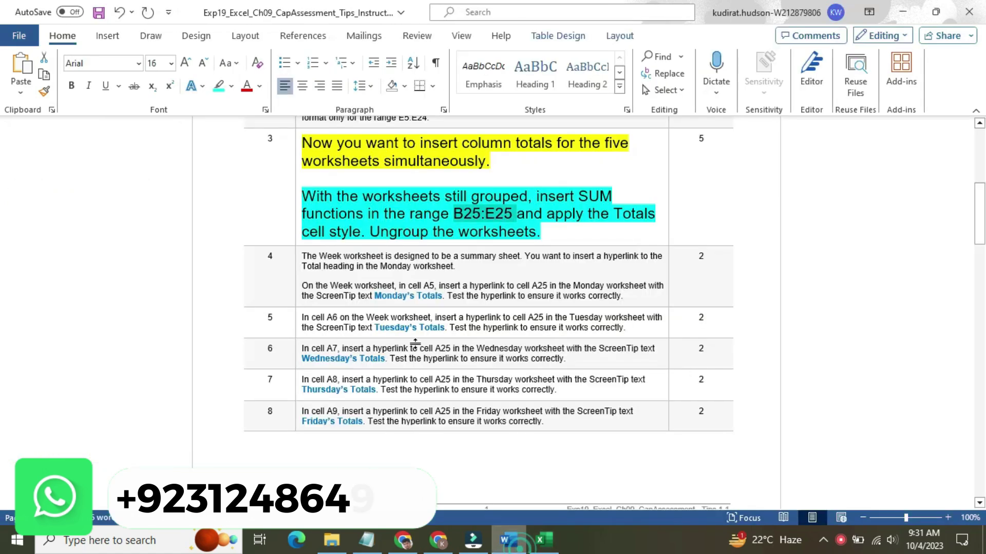
{"action": "left_click", "coordinate": [296, 195]}
{"action": "right_click", "coordinate": [296, 195]}
{"action": "left_click", "coordinate": [378, 153]}
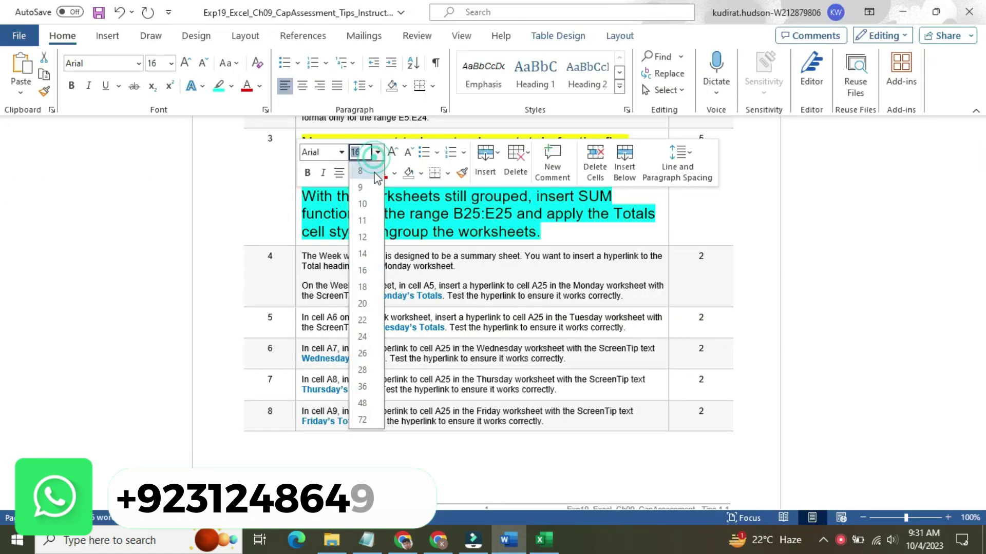
{"action": "left_click", "coordinate": [364, 188]}
{"action": "left_click", "coordinate": [368, 173]}
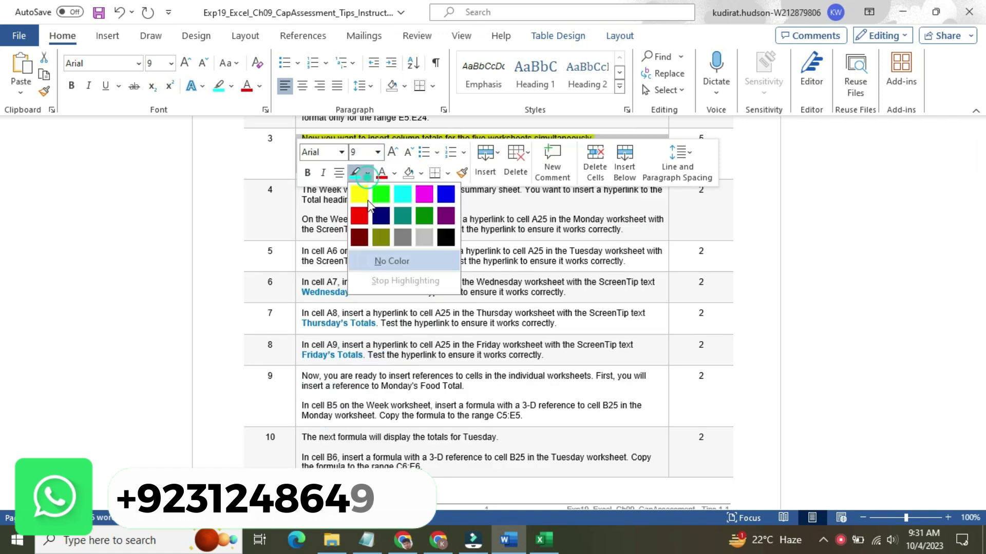
{"action": "left_click", "coordinate": [376, 257]}
Enlarge the step 4 instruction text to 16 pt and highlight it in yellow
{"action": "left_click", "coordinate": [299, 217]}
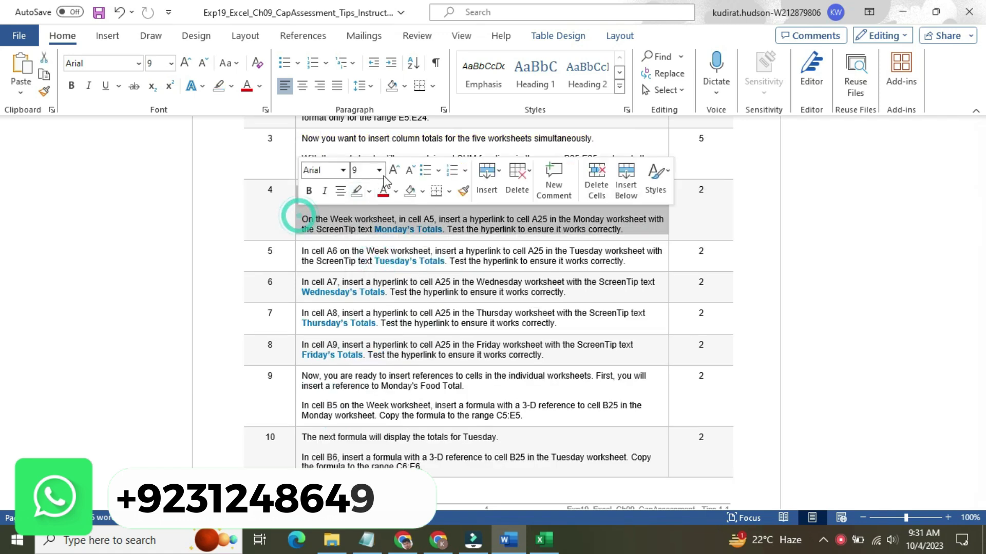
{"action": "left_click", "coordinate": [379, 170]}
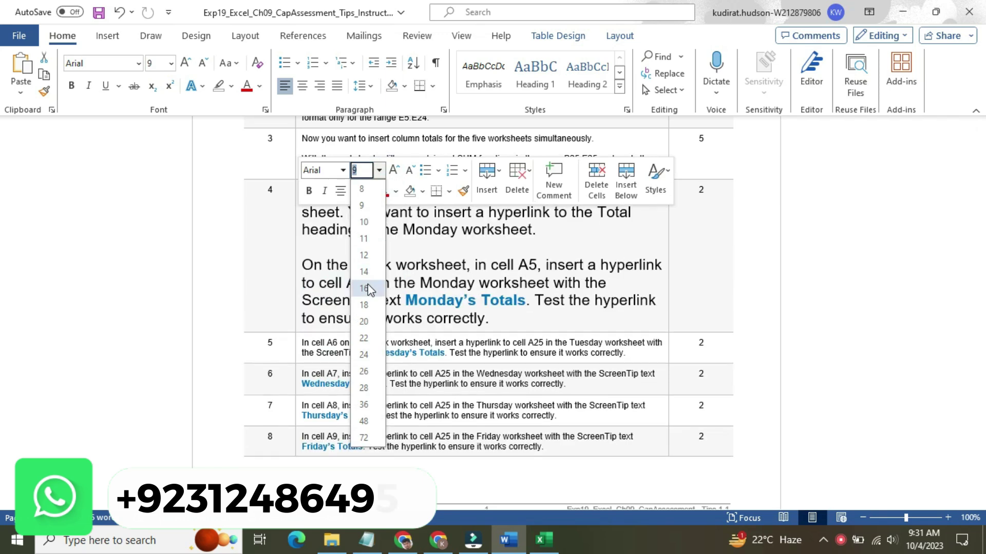
{"action": "left_click", "coordinate": [367, 288]}
{"action": "left_click", "coordinate": [370, 192]}
{"action": "left_click", "coordinate": [356, 212]}
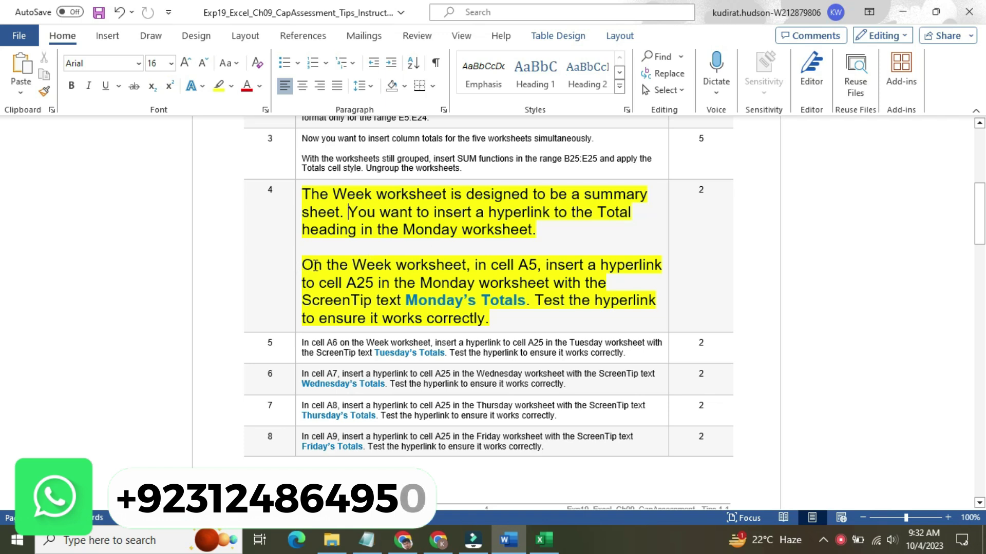
Change the highlight of the second paragraph in step 4 to turquoise
{"action": "left_click_drag", "start_coordinate": [310, 264], "coordinate": [525, 314]}
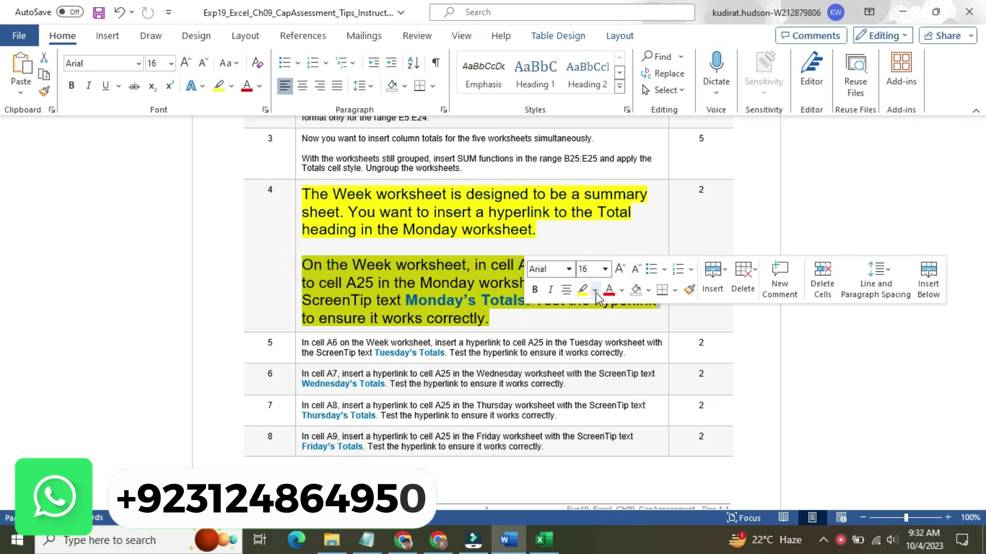
{"action": "left_click", "coordinate": [596, 291]}
{"action": "left_click", "coordinate": [628, 310]}
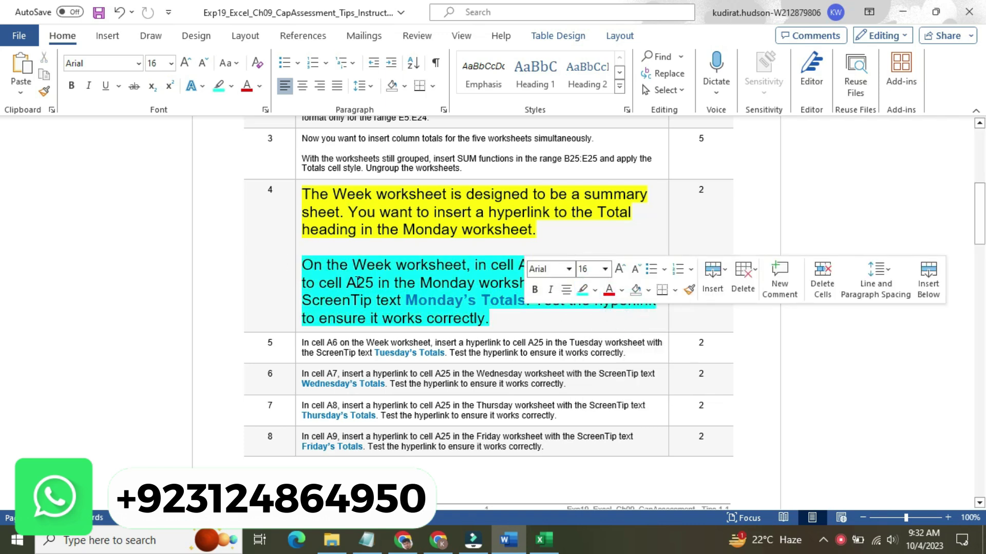
Check the worksheet and cell named in step 4, and select cell A5 on the Week worksheet in Excel
{"action": "left_click_drag", "start_coordinate": [314, 265], "coordinate": [446, 272]}
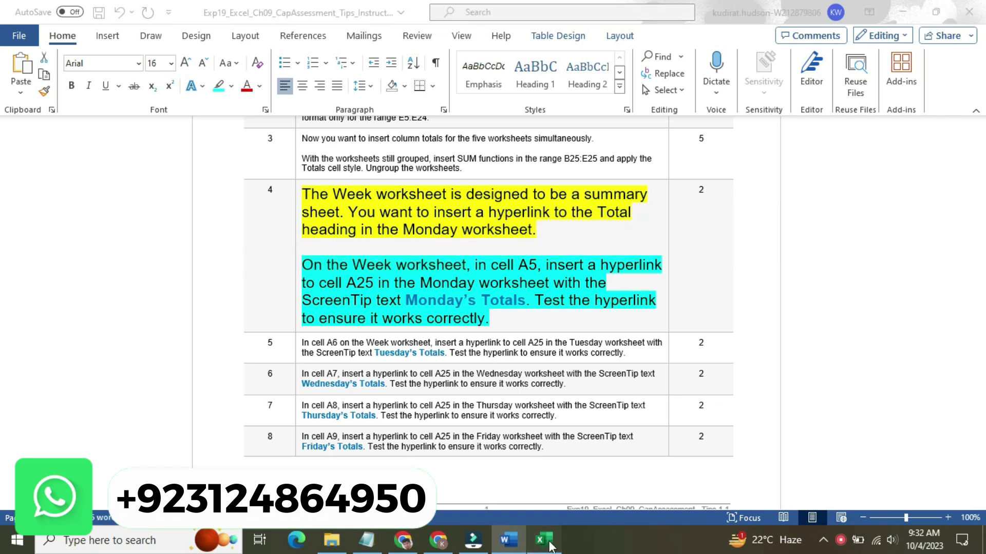
{"action": "left_click", "coordinate": [544, 539]}
{"action": "left_click", "coordinate": [349, 499]}
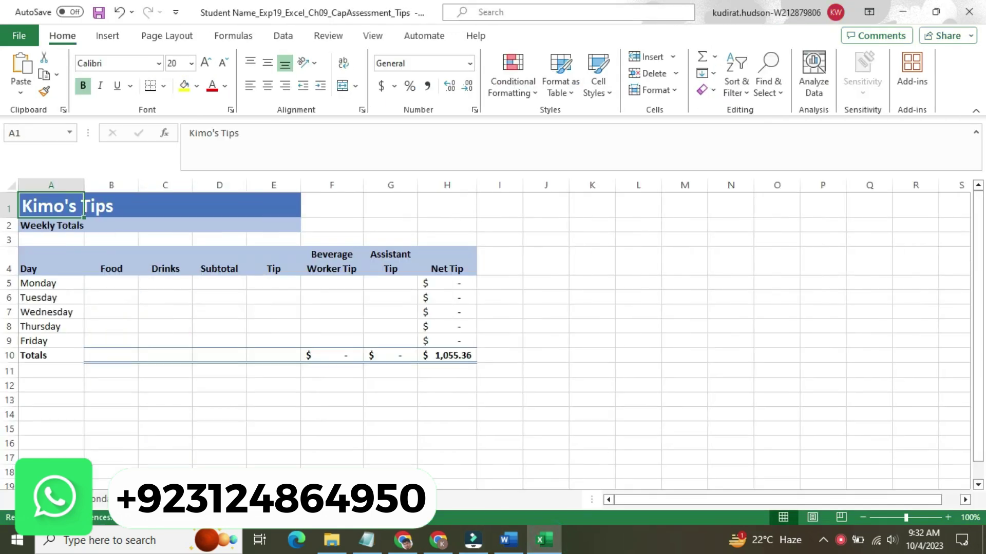
{"action": "left_click", "coordinate": [516, 533]}
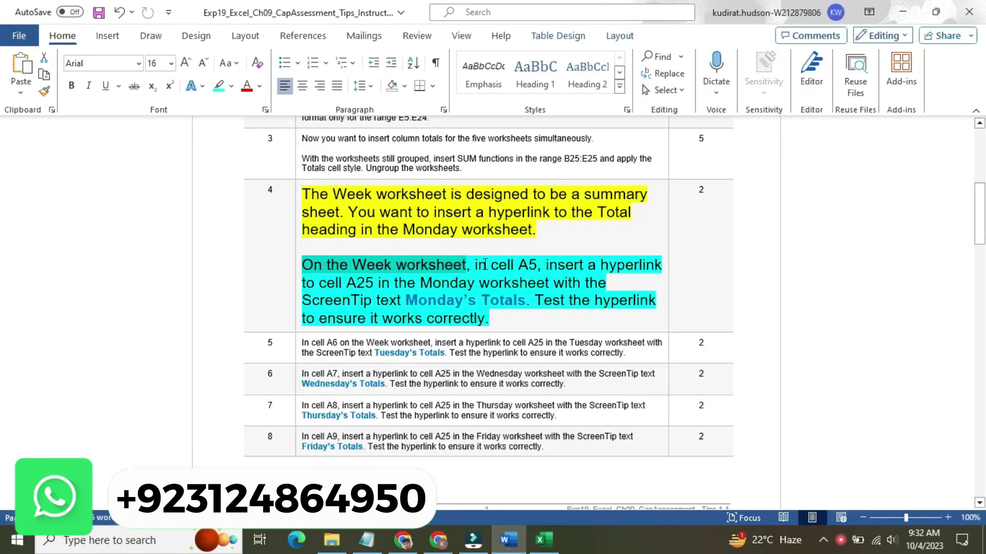
{"action": "left_click_drag", "start_coordinate": [475, 265], "coordinate": [537, 266]}
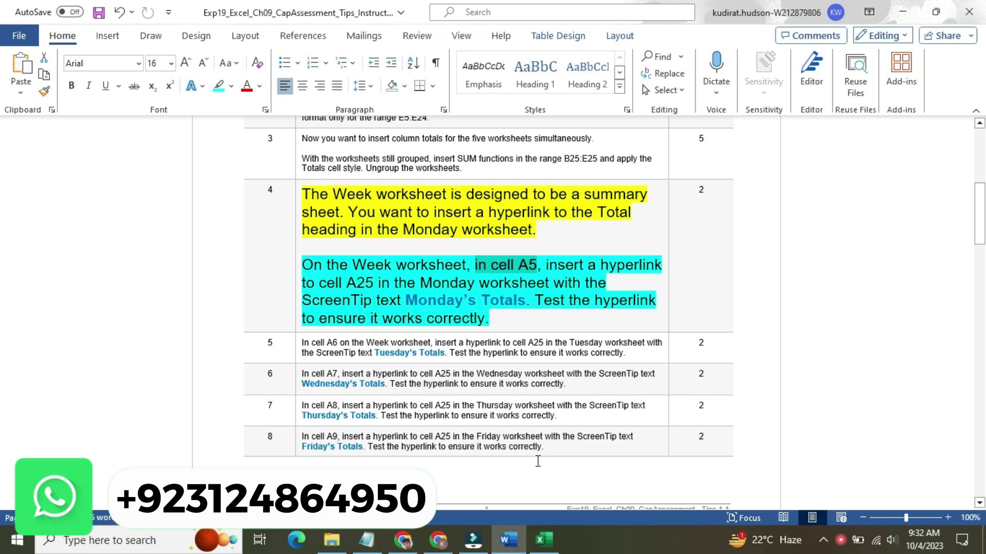
{"action": "left_click", "coordinate": [543, 540]}
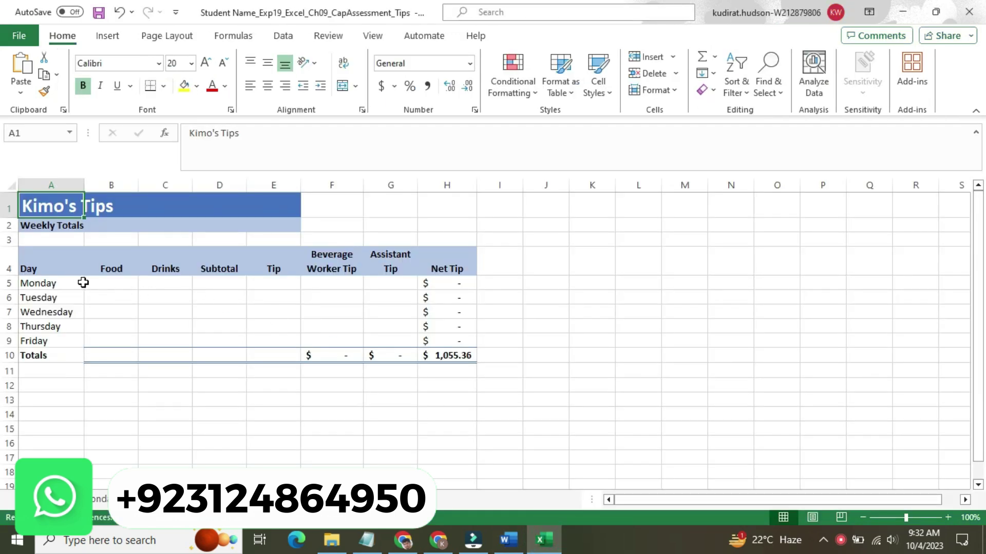
{"action": "left_click", "coordinate": [66, 281]}
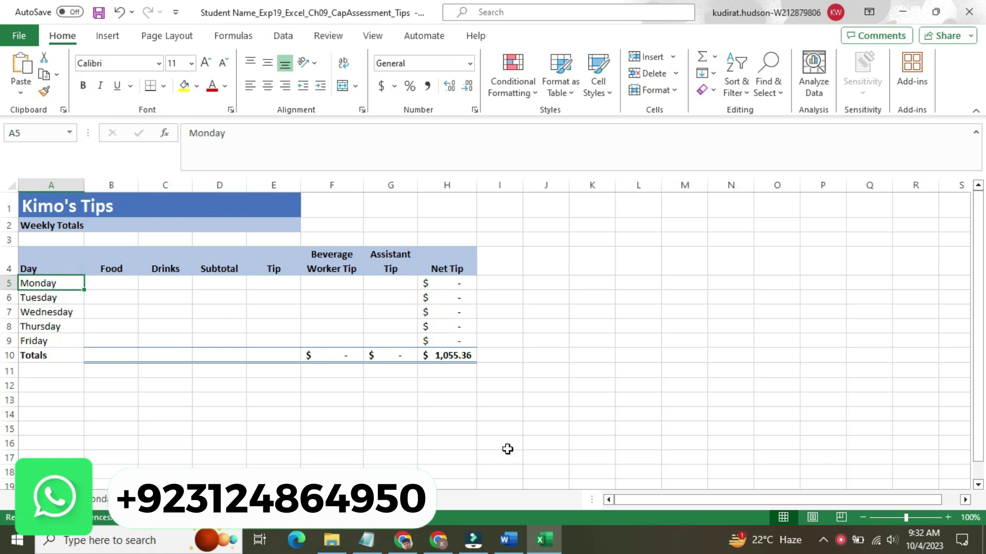
Check the link target in Word, and start a hyperlink in Excel's cell A5 to cell A25 of the Monday worksheet in this document
{"action": "left_click", "coordinate": [509, 540]}
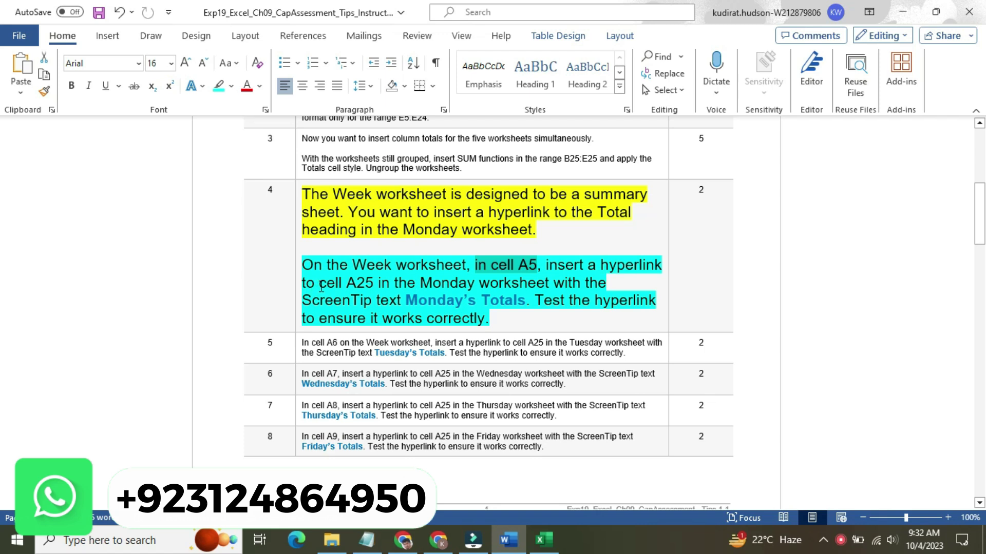
{"action": "left_click_drag", "start_coordinate": [337, 281], "coordinate": [381, 285]}
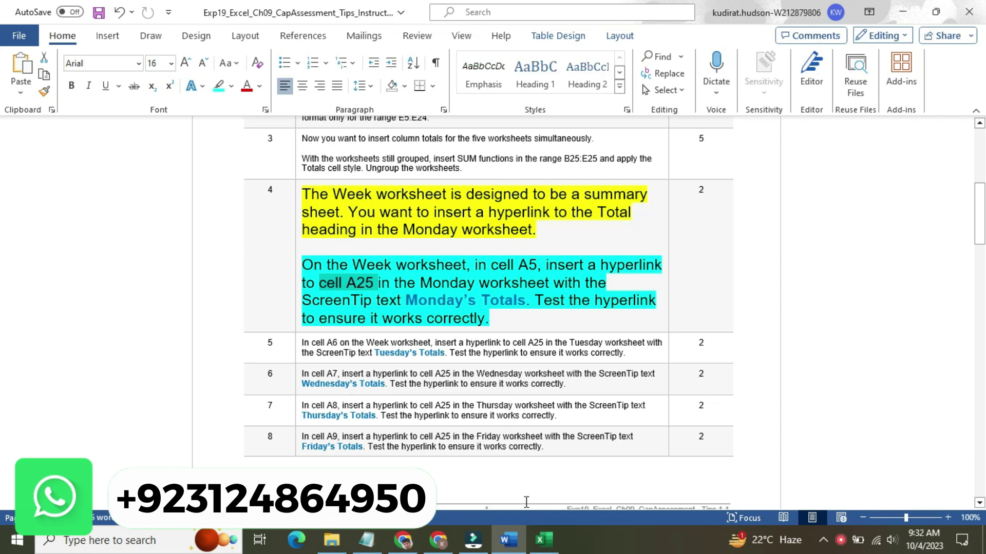
{"action": "left_click", "coordinate": [537, 537]}
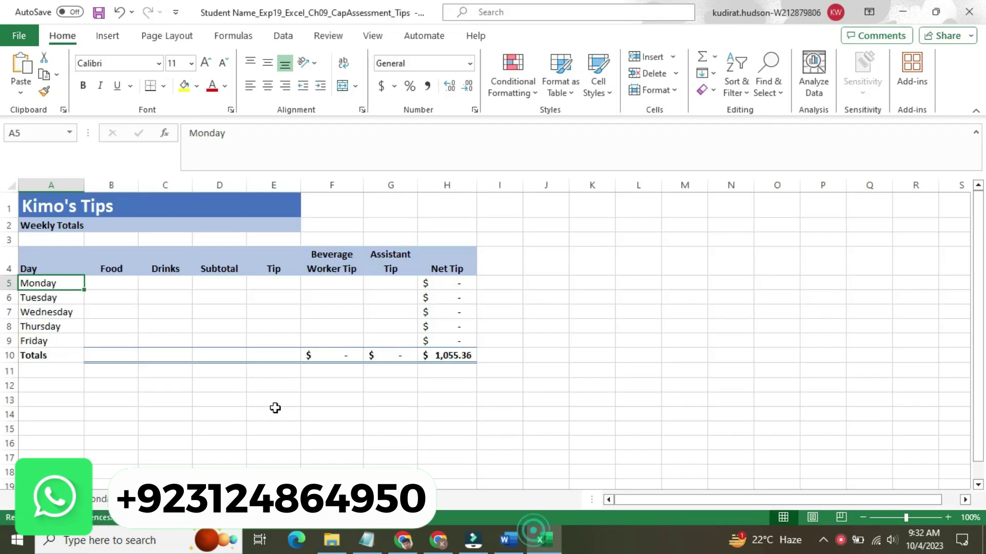
{"action": "right_click", "coordinate": [47, 283]}
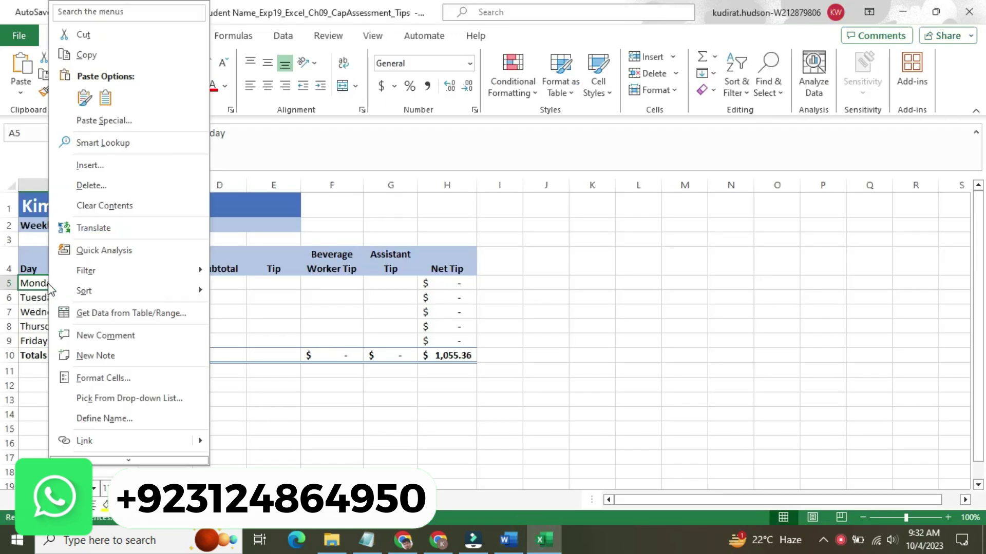
{"action": "left_click", "coordinate": [129, 444]}
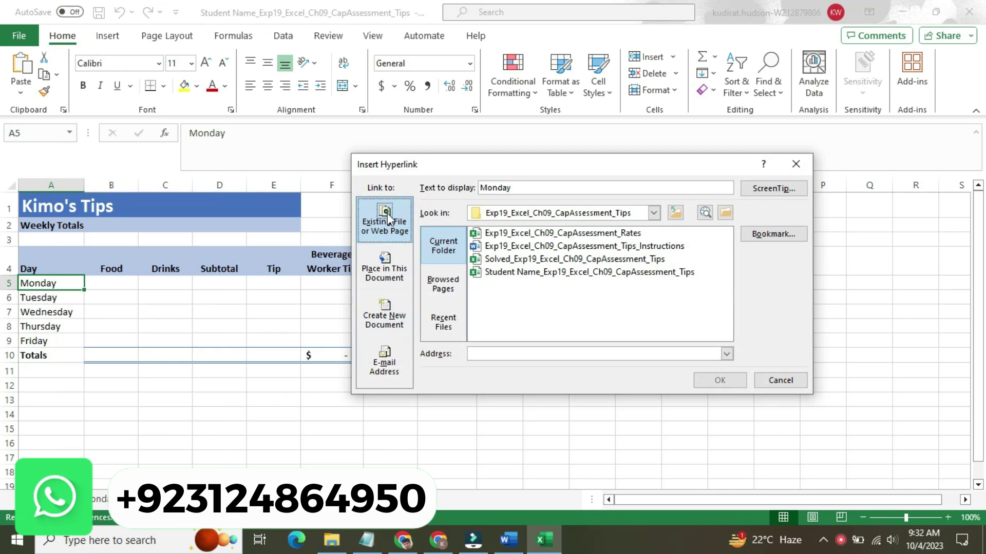
{"action": "left_click", "coordinate": [399, 261]}
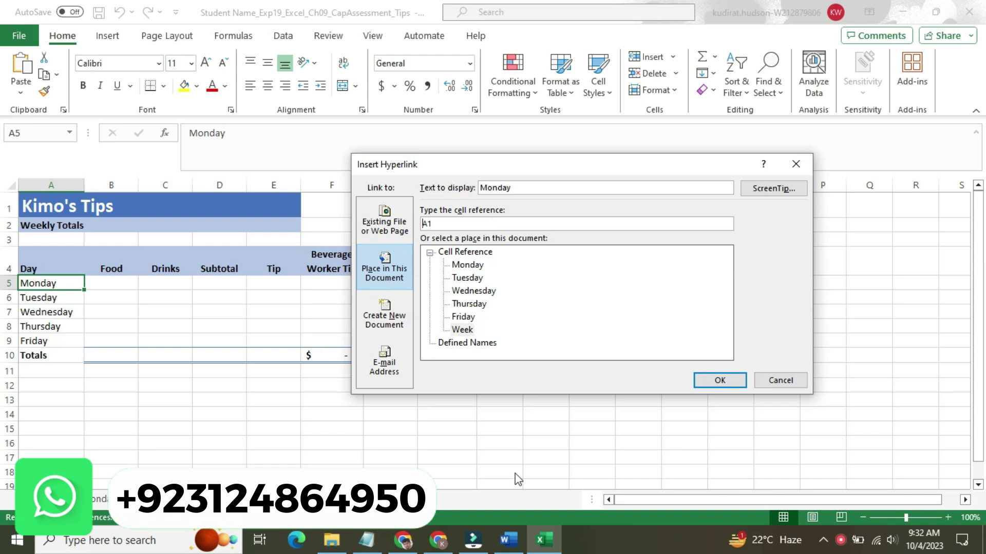
{"action": "left_click", "coordinate": [510, 539]}
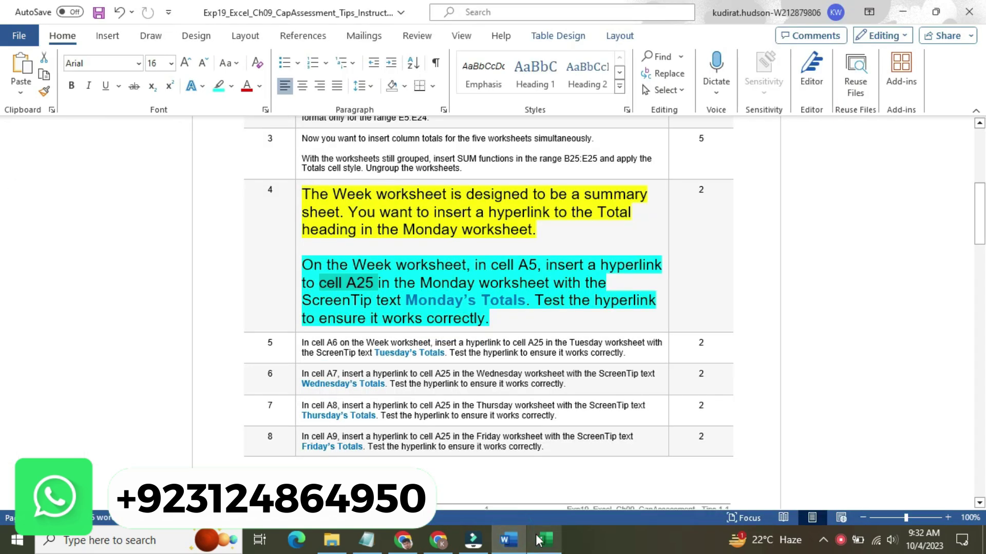
{"action": "left_click", "coordinate": [496, 405]}
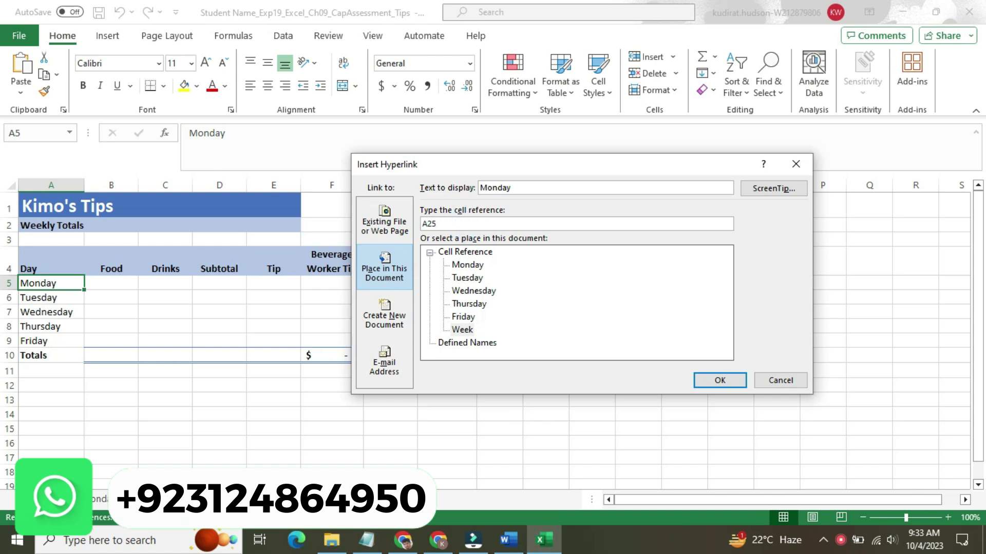
{"action": "left_click", "coordinate": [465, 266]}
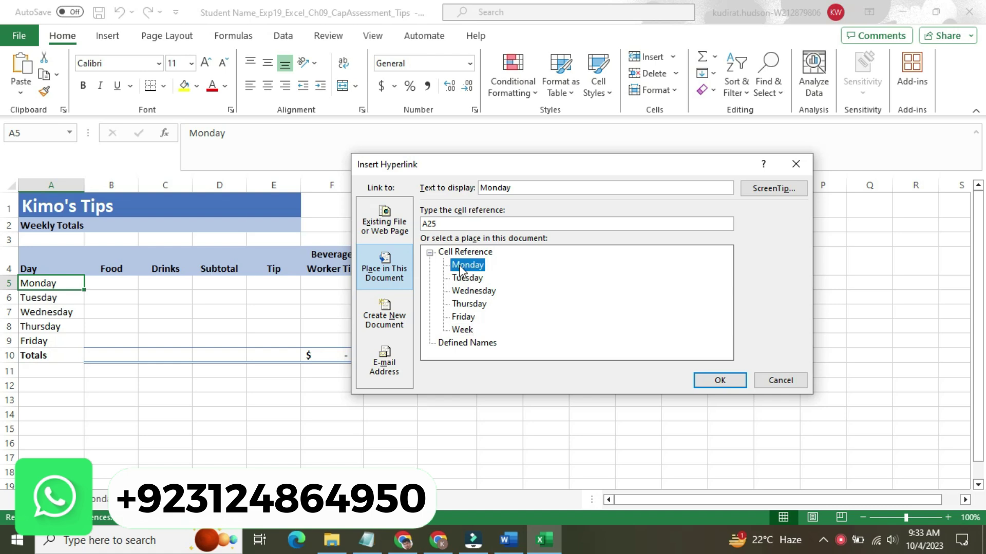
Copy "Monday's Totals" from the Word instructions, set it as the hyperlink's ScreenTip text in Excel, and insert the hyperlink
{"action": "left_click", "coordinate": [507, 540]}
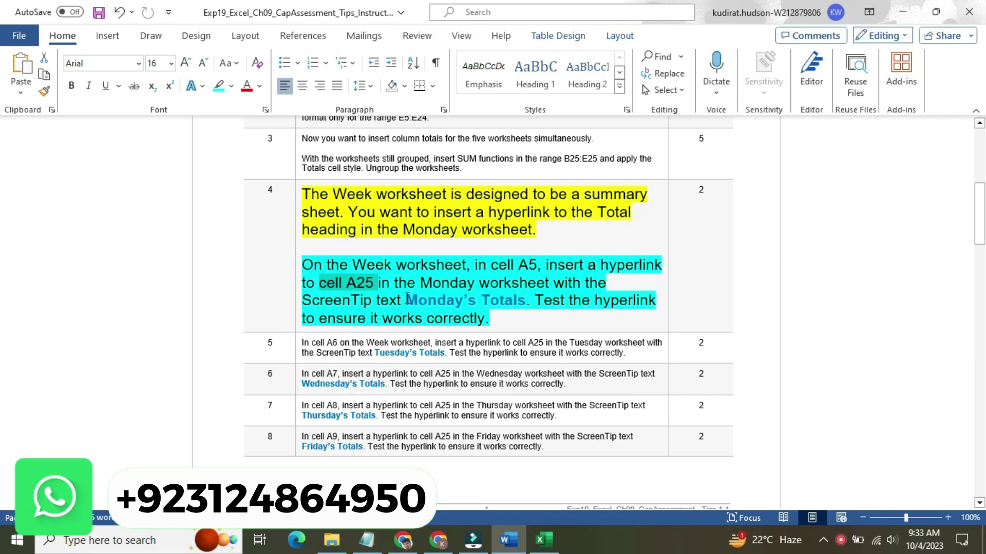
{"action": "left_click_drag", "start_coordinate": [406, 299], "coordinate": [510, 297]}
{"action": "key", "text": "ctrl+c"}
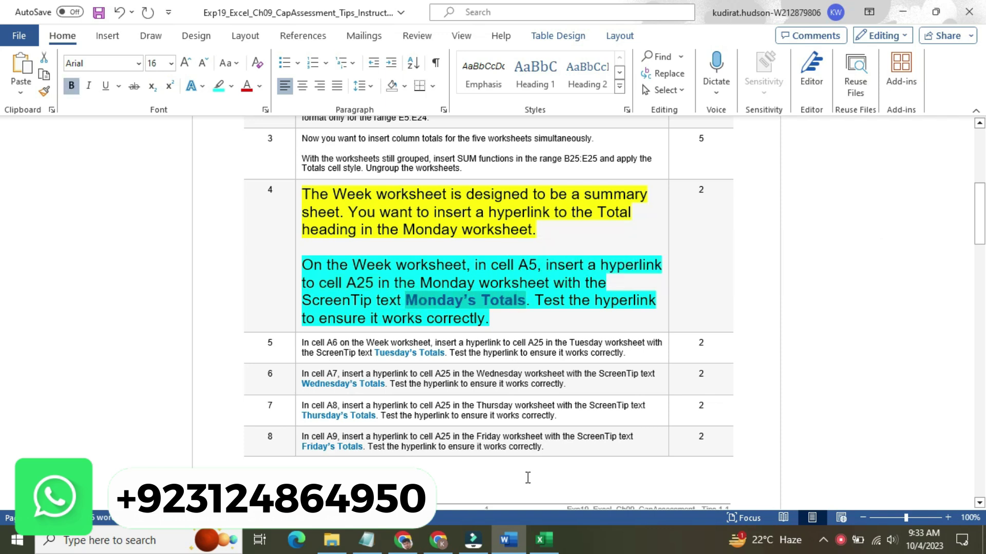
{"action": "left_click", "coordinate": [544, 542]}
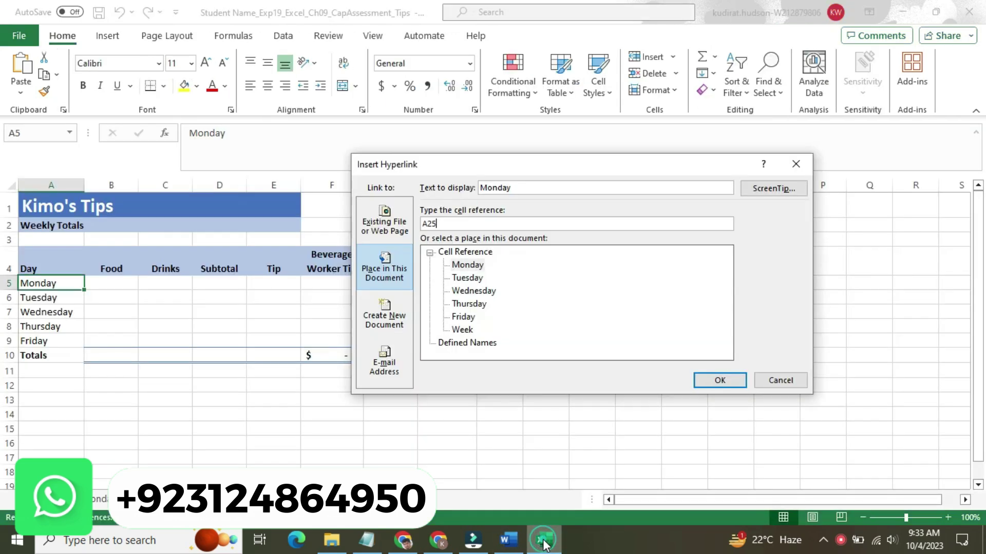
{"action": "left_click", "coordinate": [766, 192]}
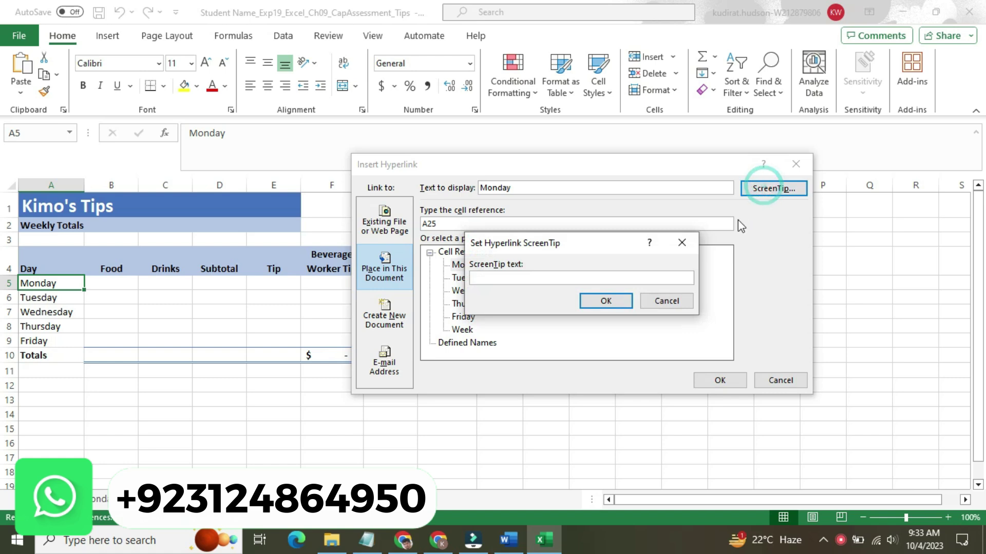
{"action": "key", "text": "ctrl+v"}
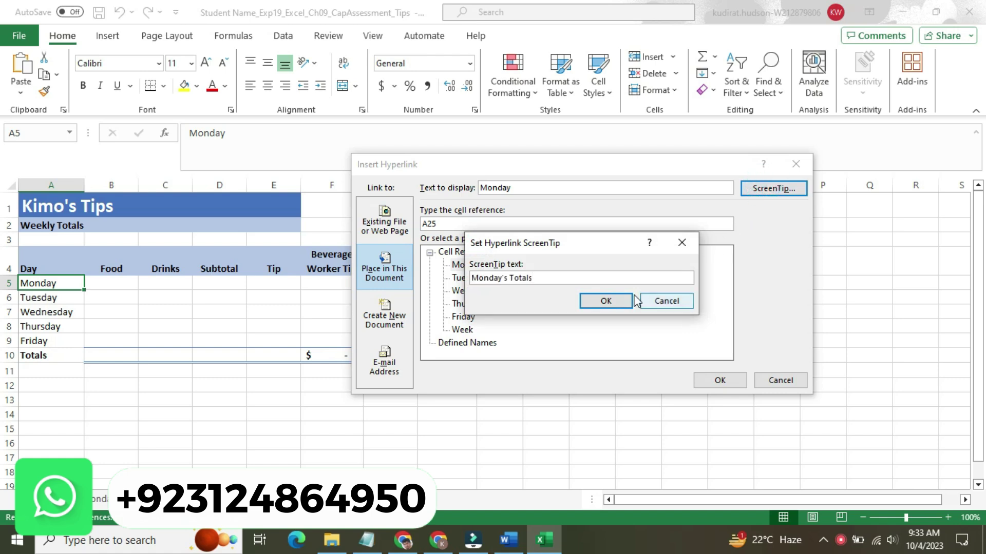
{"action": "left_click", "coordinate": [608, 301]}
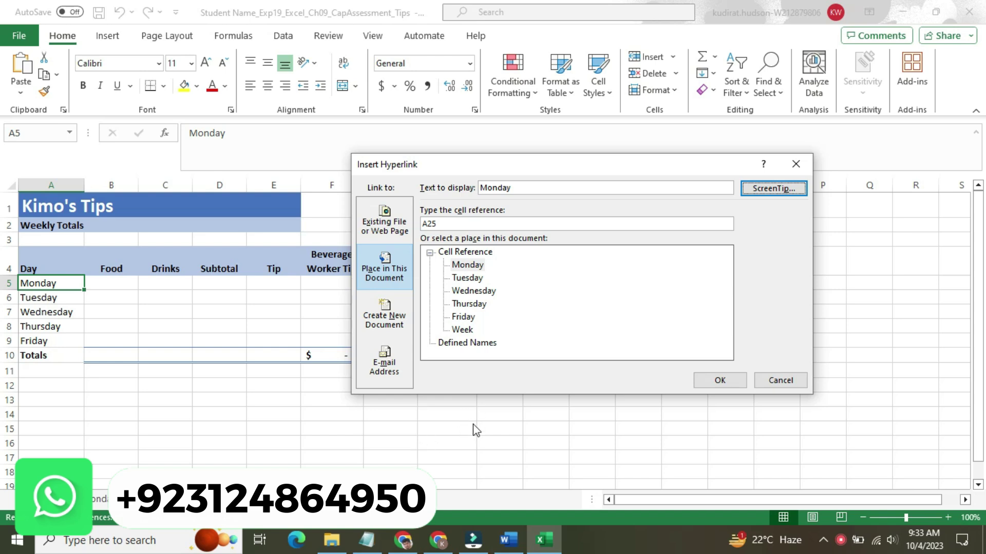
{"action": "left_click", "coordinate": [721, 381]}
{"action": "left_click", "coordinate": [580, 403]}
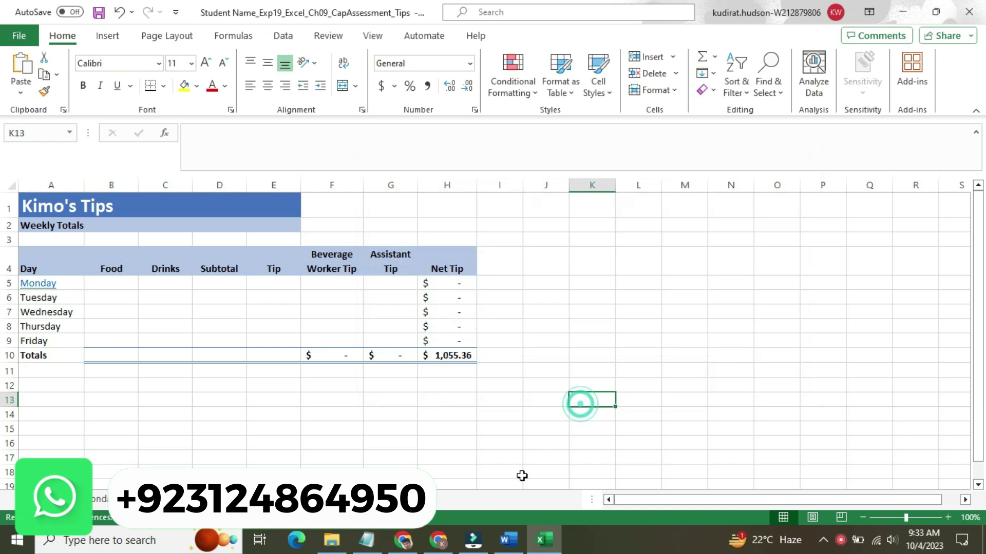
Return to the Word instructions and reset the step 4 text to 9 pt with no highlight colour
{"action": "left_click", "coordinate": [509, 541]}
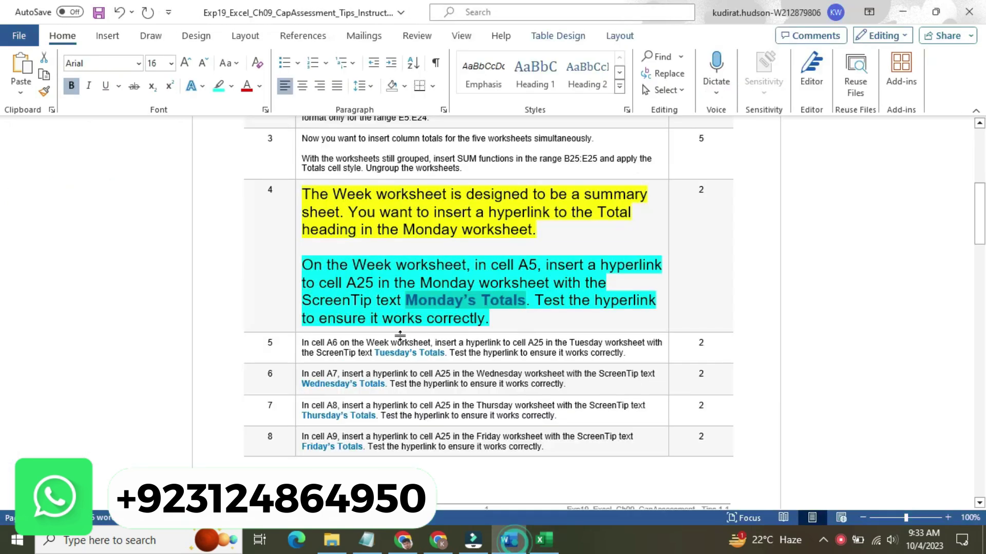
{"action": "left_click", "coordinate": [294, 245]}
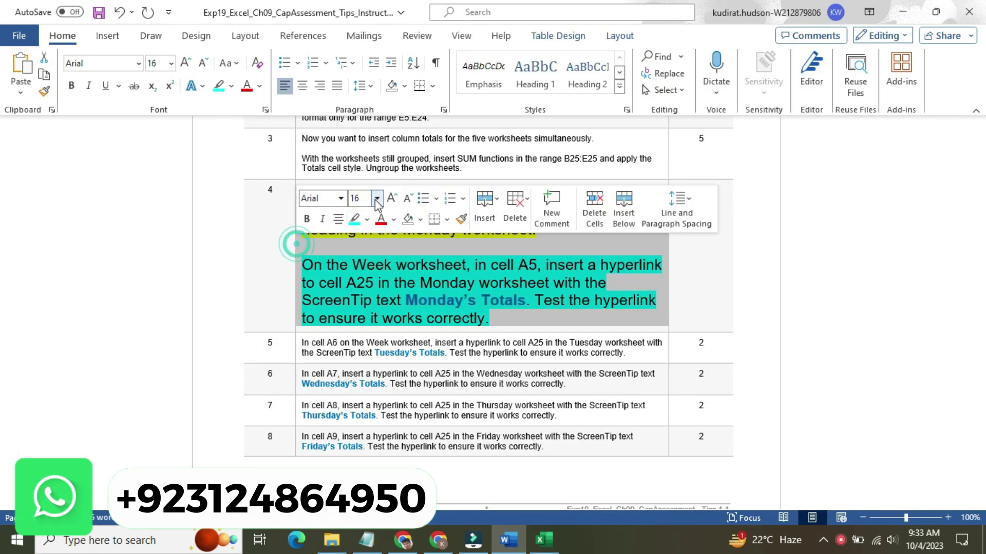
{"action": "left_click", "coordinate": [377, 198]}
{"action": "left_click", "coordinate": [363, 235]}
{"action": "left_click", "coordinate": [366, 219]}
{"action": "left_click", "coordinate": [367, 304]}
Enlarge the step 5 instruction text to 16 pt and highlight it in yellow
{"action": "left_click", "coordinate": [300, 249]}
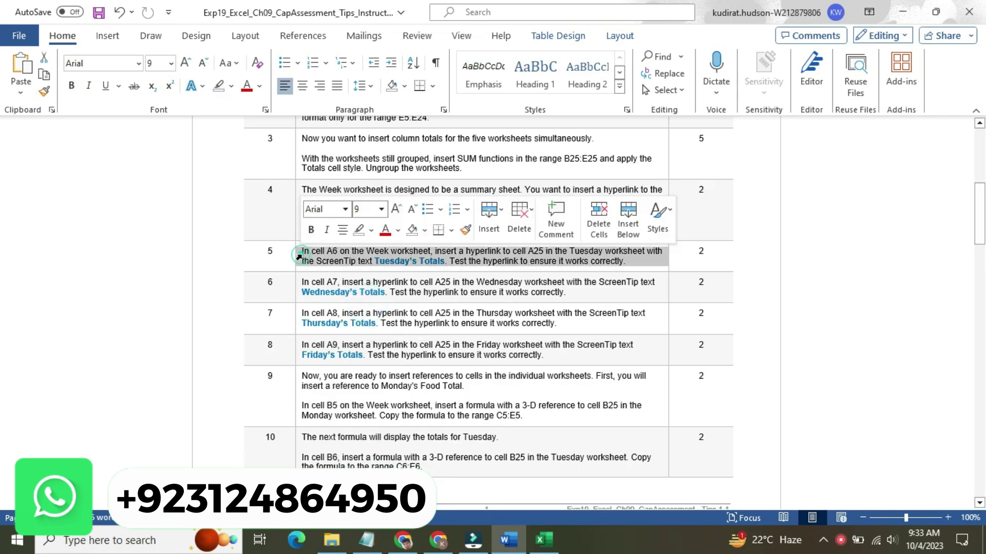
{"action": "left_click", "coordinate": [383, 210]}
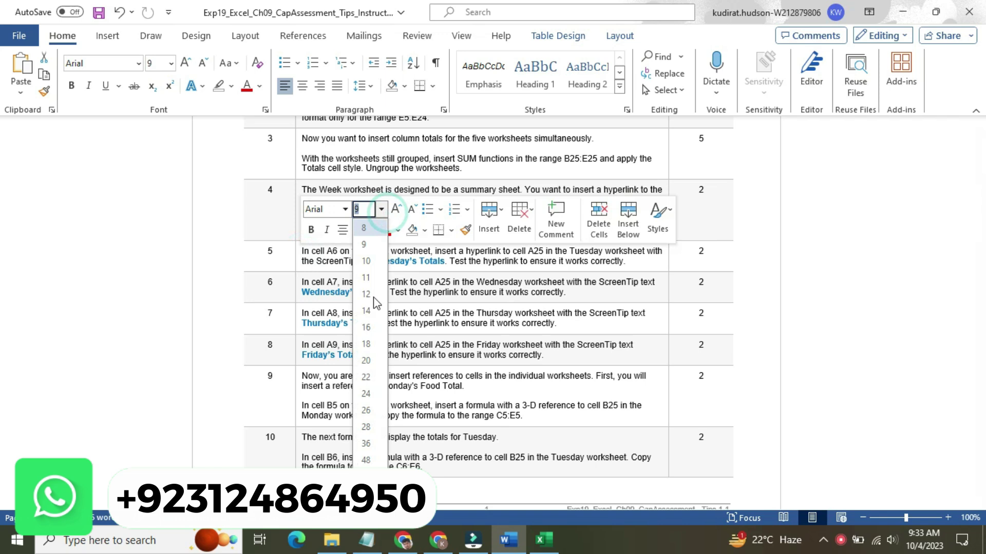
{"action": "left_click", "coordinate": [374, 327]}
{"action": "left_click", "coordinate": [372, 230]}
{"action": "left_click", "coordinate": [361, 251]}
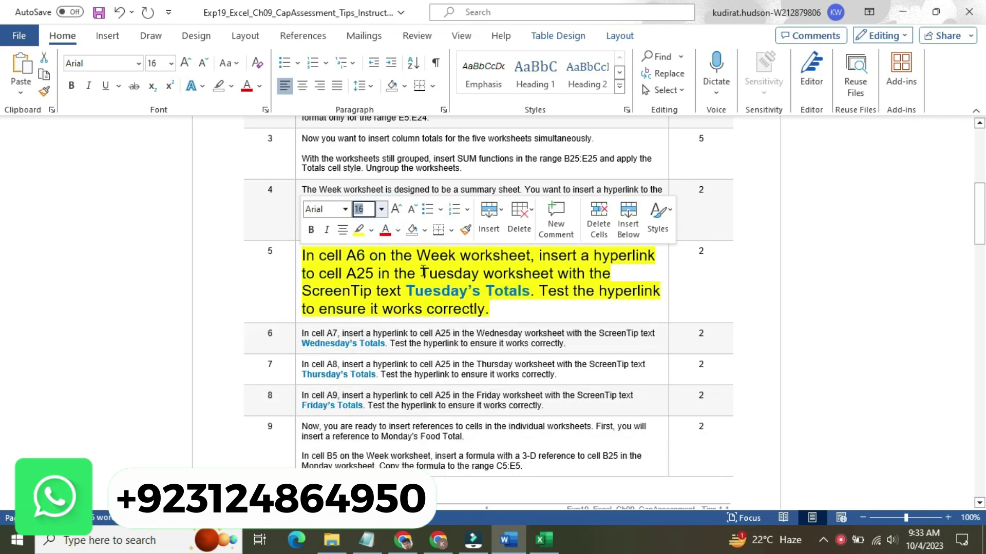
Switch to Excel, check the link target in Word, and start a hyperlink in cell A6 to cell A25 of the Tuesday worksheet
{"action": "left_click", "coordinate": [420, 274]}
{"action": "scroll", "coordinate": [916, 211], "scroll_direction": "down", "scroll_amount": 3}
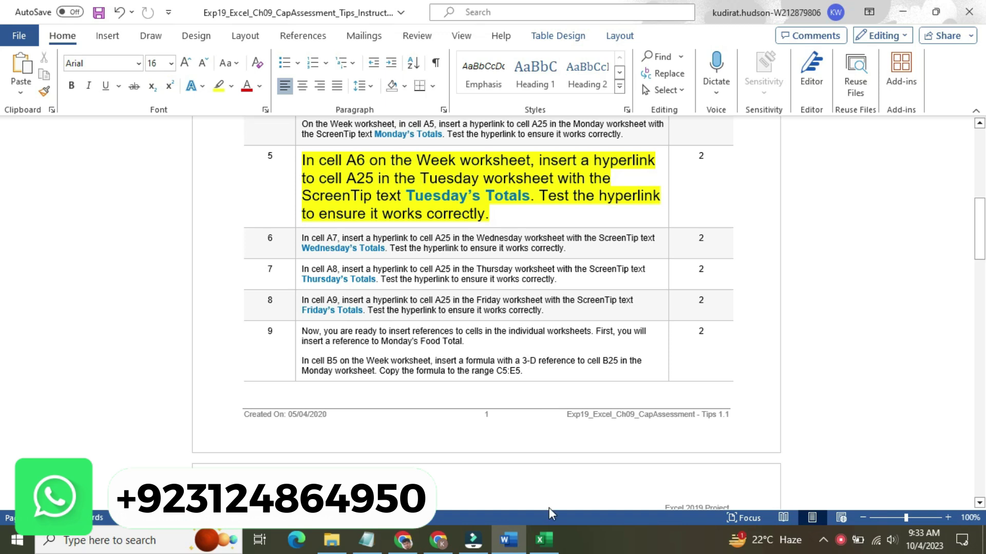
{"action": "left_click", "coordinate": [544, 540]}
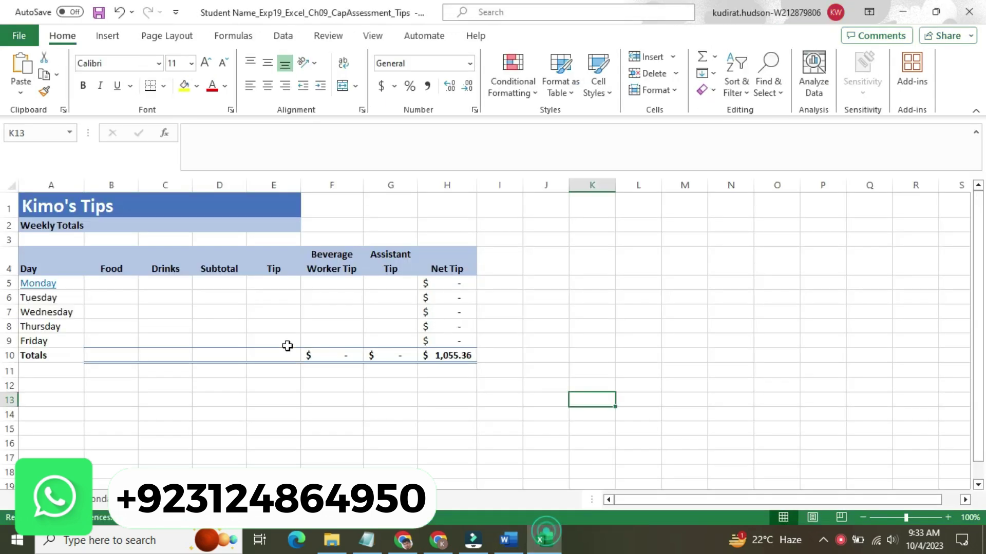
{"action": "left_click", "coordinate": [61, 300]}
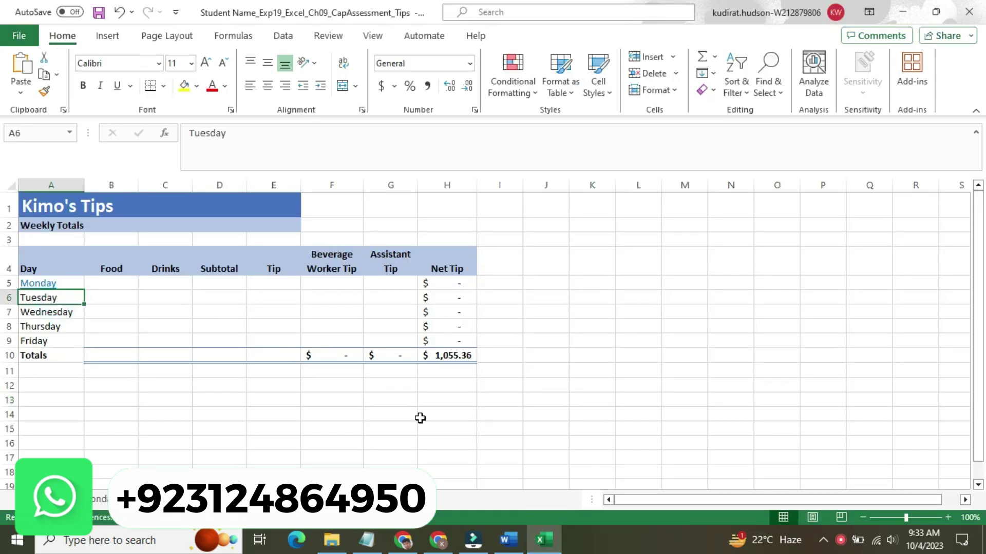
{"action": "left_click", "coordinate": [507, 540]}
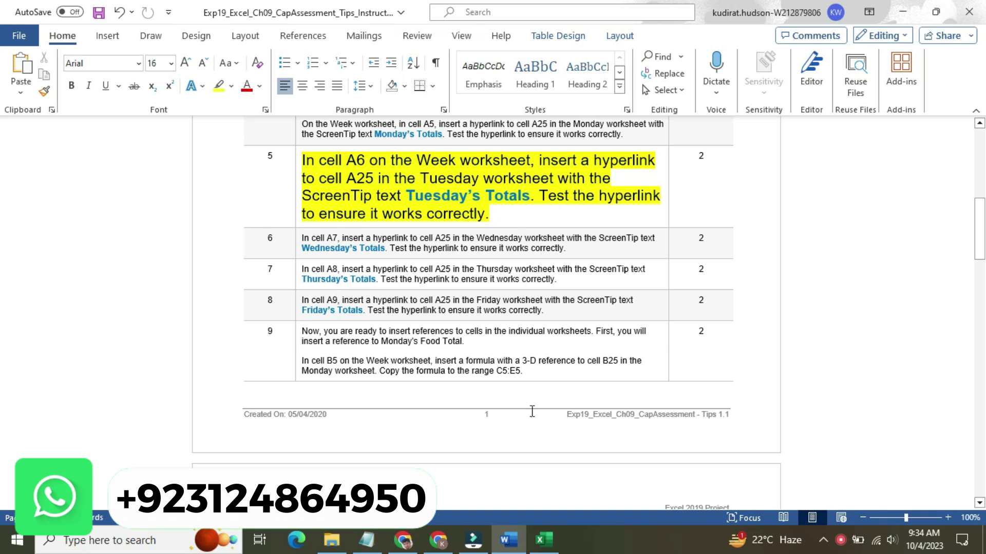
{"action": "left_click", "coordinate": [543, 539]}
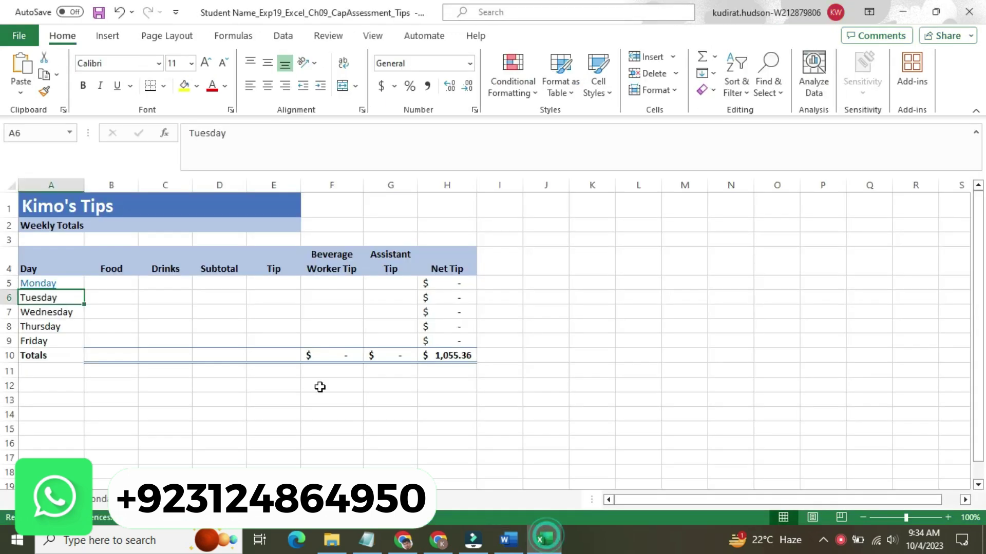
{"action": "right_click", "coordinate": [52, 298]}
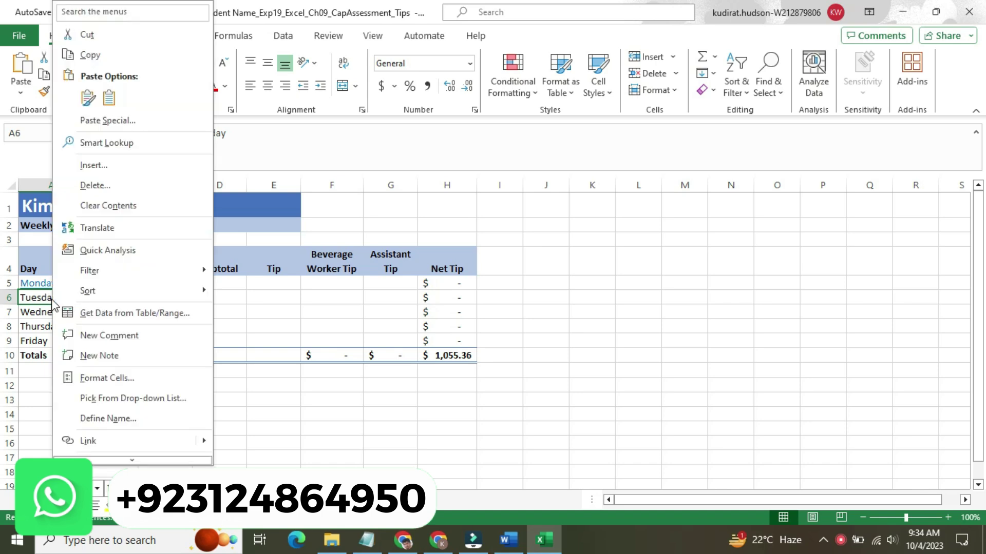
{"action": "key", "text": "Escape"}
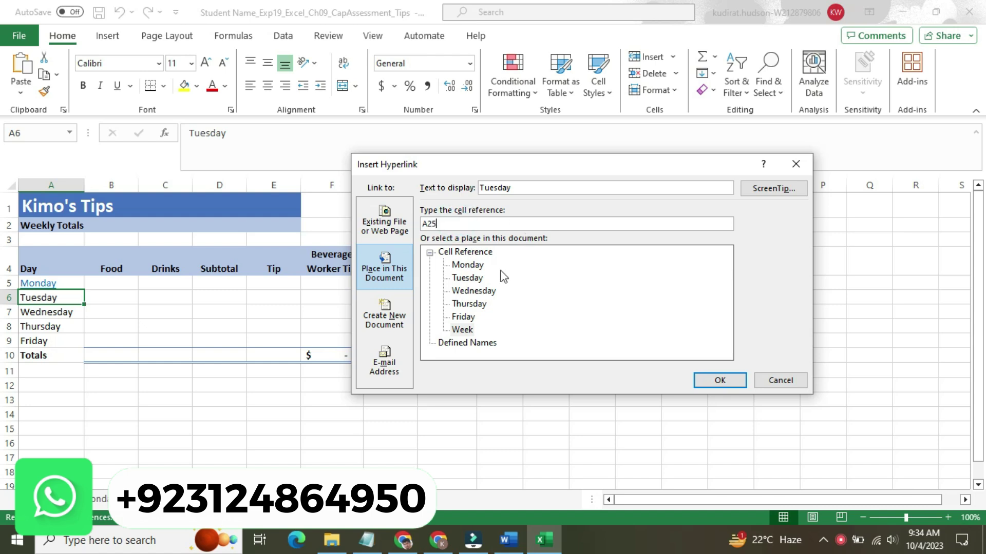
{"action": "left_click", "coordinate": [467, 279]}
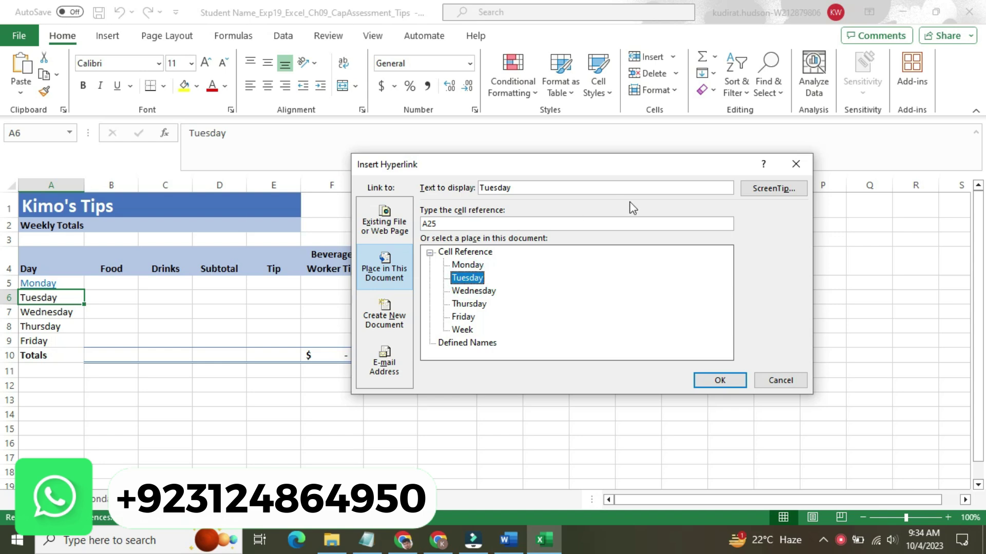
Copy "Tuesday's Totals" from the Word instructions, set it as the hyperlink's ScreenTip text in Excel, and insert the hyperlink
{"action": "left_click", "coordinate": [761, 190]}
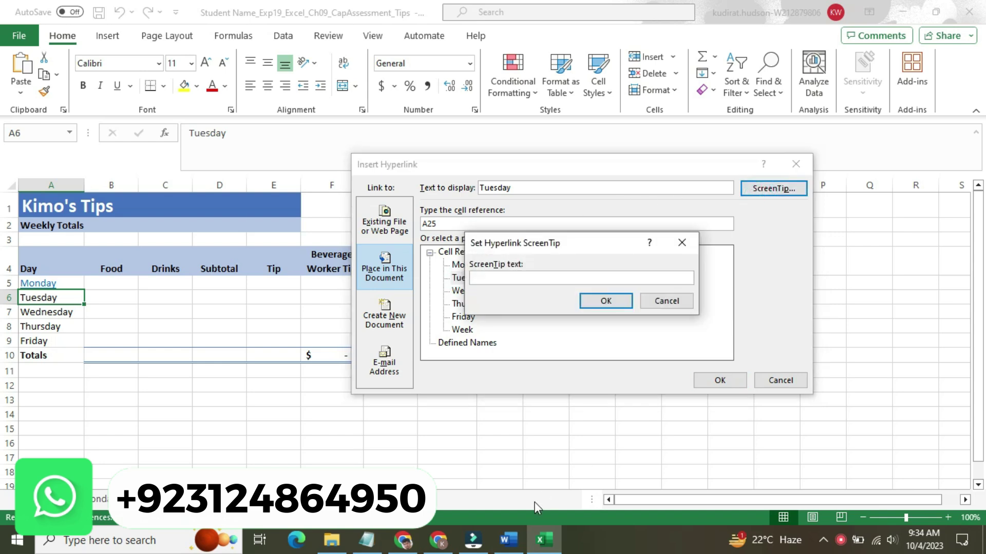
{"action": "left_click", "coordinate": [523, 539]}
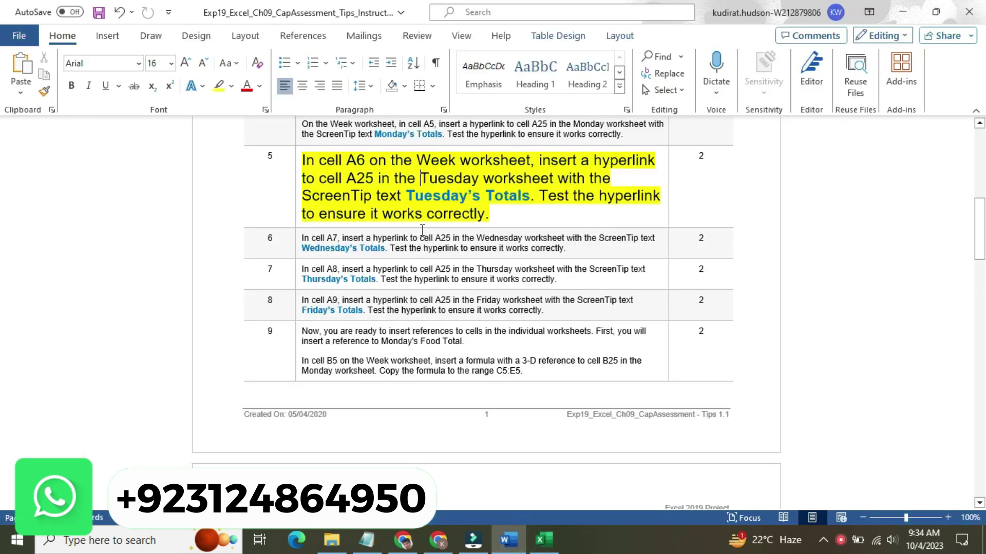
{"action": "left_click_drag", "start_coordinate": [421, 191], "coordinate": [521, 197]}
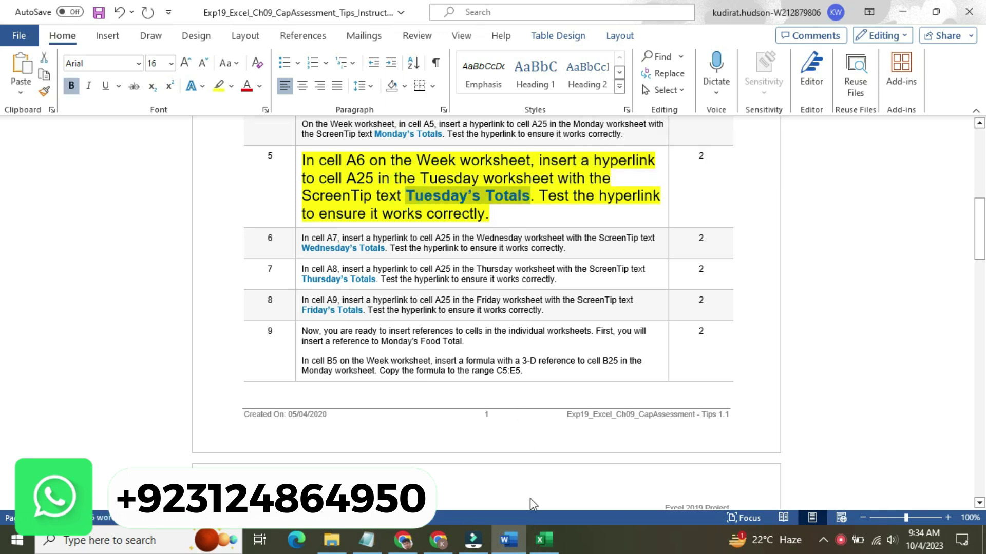
{"action": "key", "text": "ctrl+c"}
{"action": "left_click", "coordinate": [544, 539]}
{"action": "key", "text": "ctrl+v"}
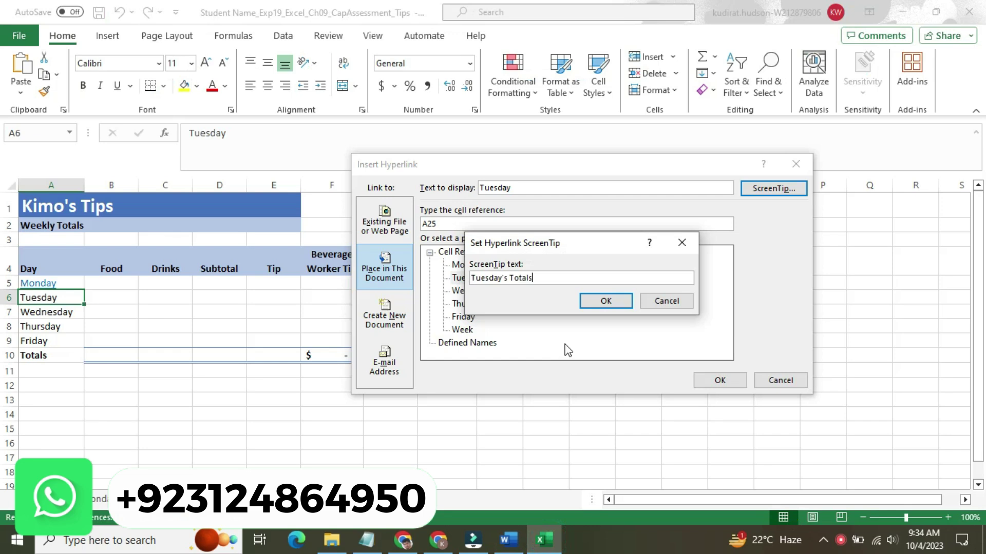
{"action": "left_click", "coordinate": [605, 302]}
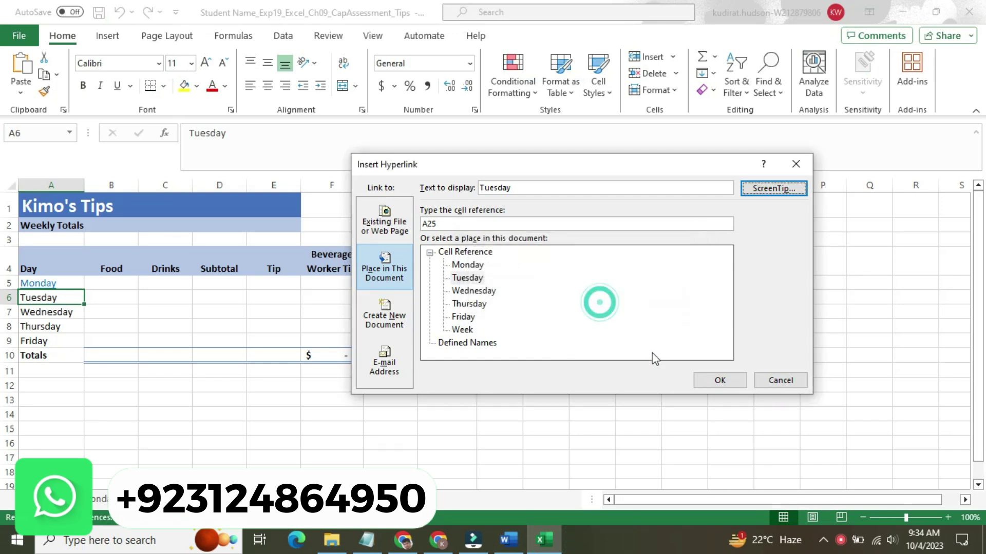
{"action": "left_click", "coordinate": [719, 381]}
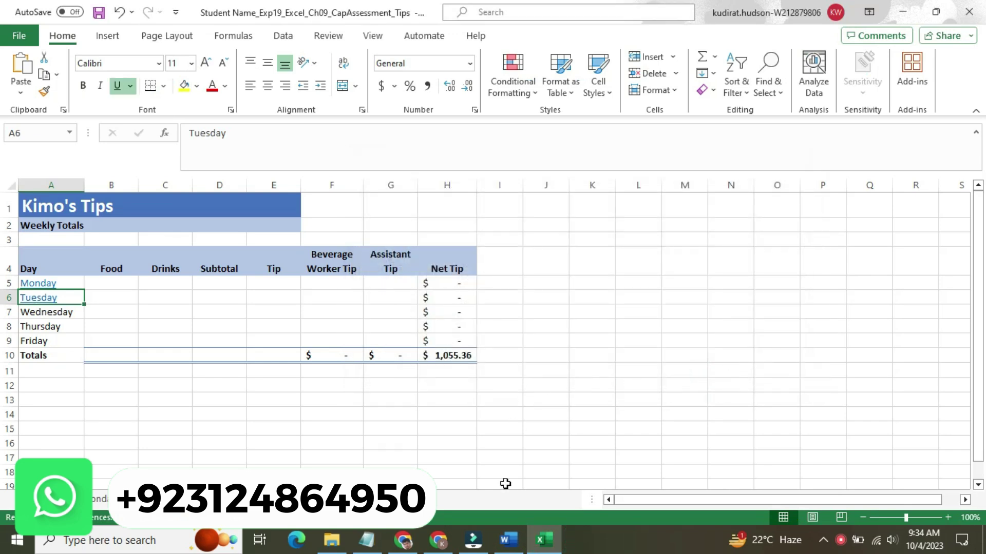
Return to the Word instructions and reset the step 5 text to 9 pt with no highlight colour
{"action": "left_click", "coordinate": [508, 537]}
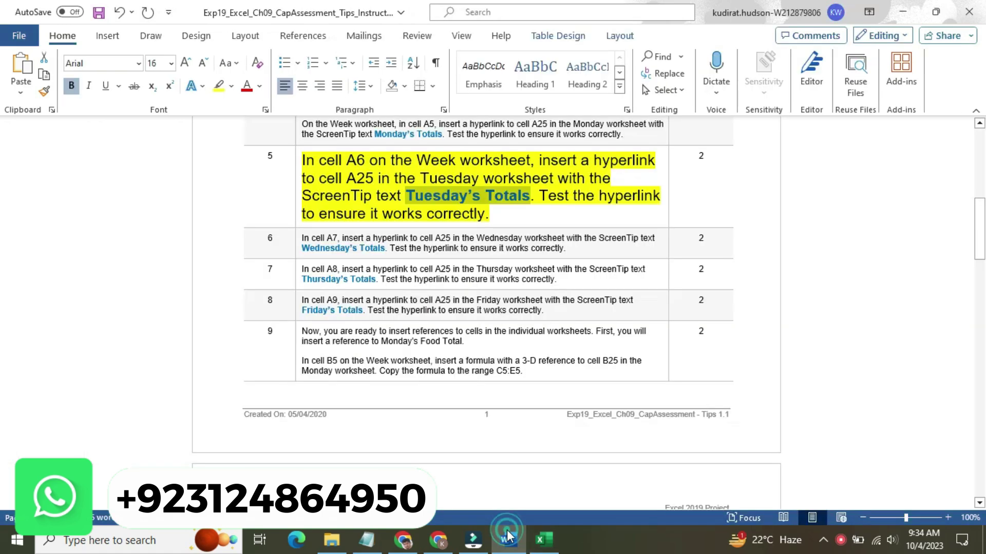
{"action": "left_click", "coordinate": [297, 188]}
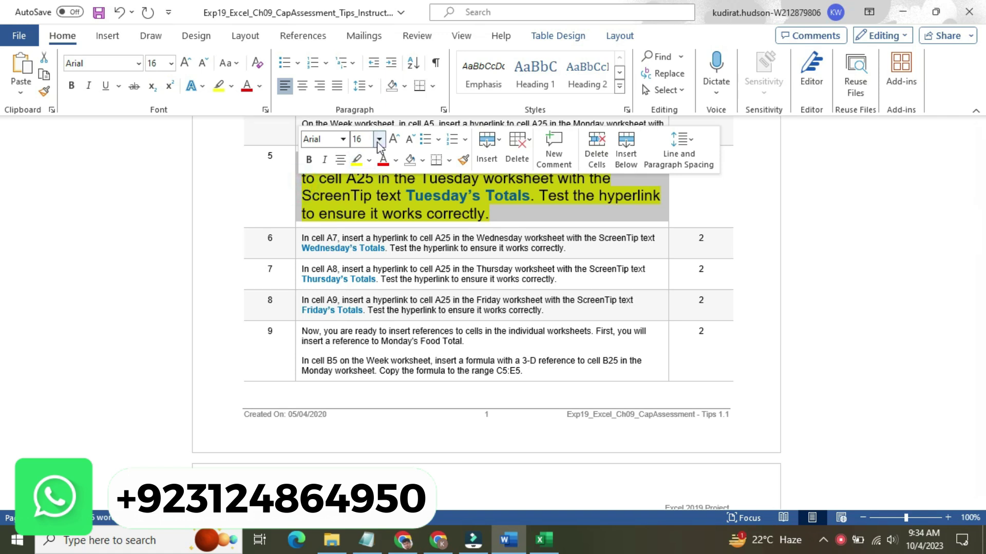
{"action": "left_click", "coordinate": [378, 139]}
{"action": "left_click", "coordinate": [376, 174]}
{"action": "left_click", "coordinate": [368, 160]}
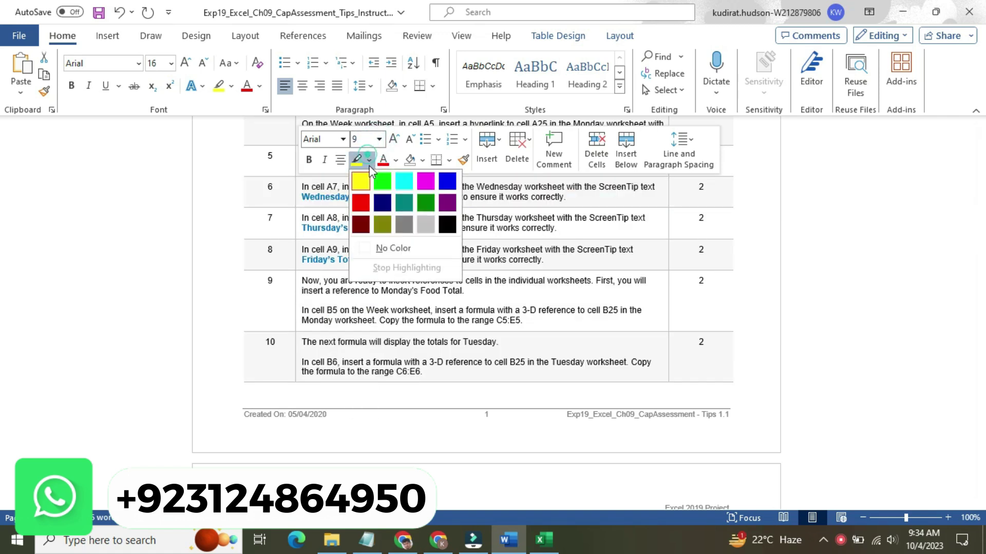
{"action": "left_click", "coordinate": [391, 247]}
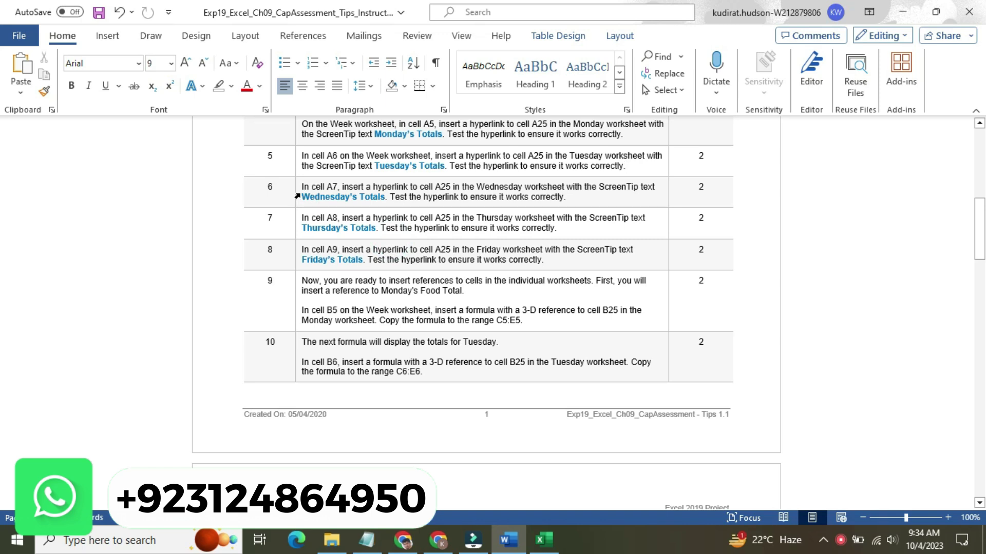
Enlarge the step 6 instruction text to 16 pt and highlight it in yellow
{"action": "left_click", "coordinate": [297, 196]}
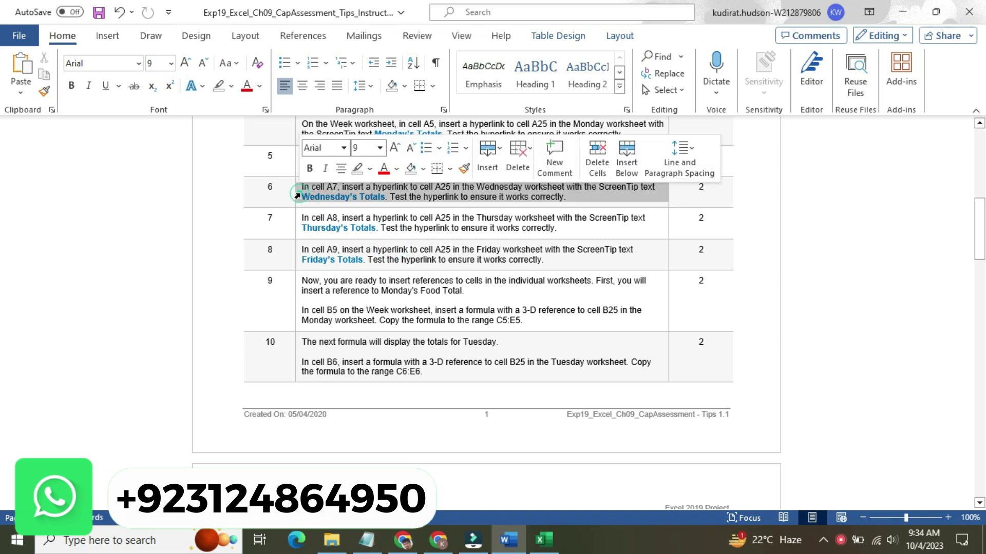
{"action": "left_click", "coordinate": [379, 148]}
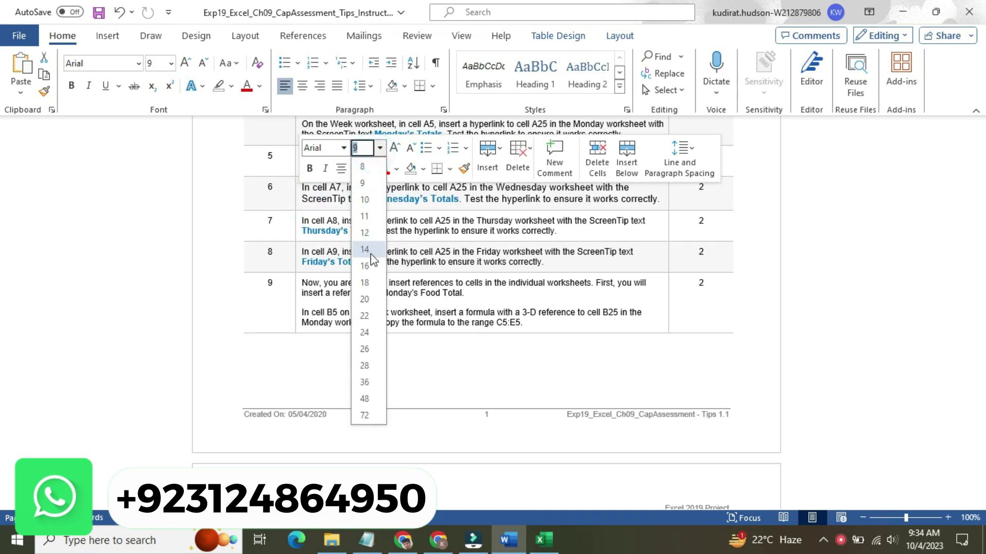
{"action": "left_click", "coordinate": [371, 267]}
{"action": "triple_click", "coordinate": [372, 187]}
{"action": "left_click", "coordinate": [370, 169]}
{"action": "left_click", "coordinate": [366, 185]}
{"action": "left_click", "coordinate": [436, 209]}
Check step 6 in Word, and start a hyperlink in Excel's cell A7 to cell A25 of the Wednesday worksheet in this document
{"action": "left_click_drag", "start_coordinate": [978, 222], "coordinate": [978, 357]}
{"action": "left_click_drag", "start_coordinate": [3, 357], "coordinate": [978, 225]}
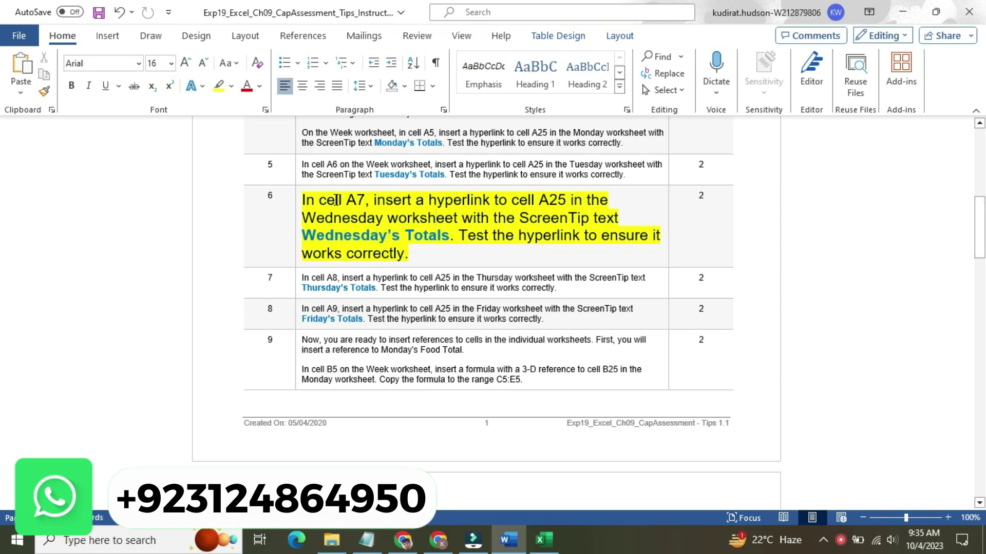
{"action": "left_click_drag", "start_coordinate": [319, 200], "coordinate": [363, 204]}
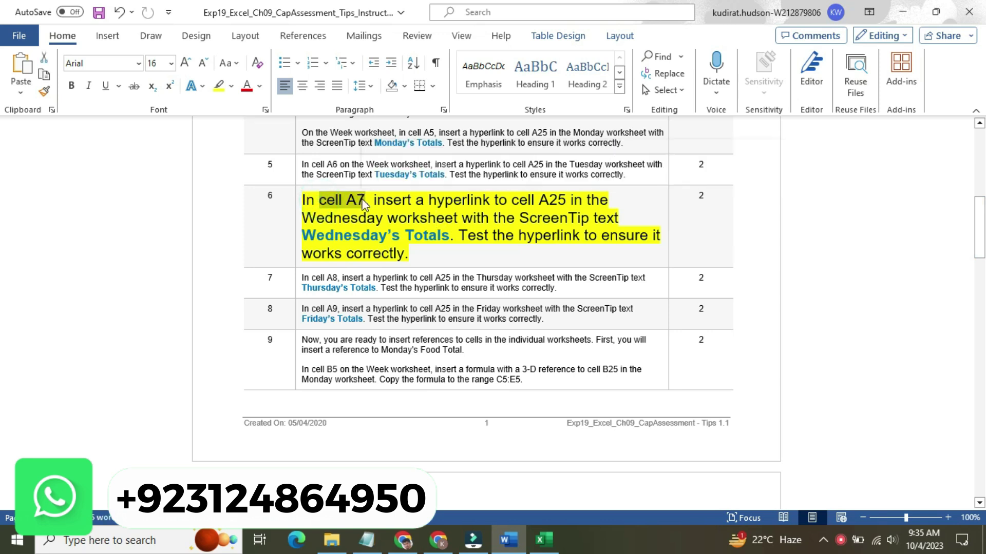
{"action": "left_click", "coordinate": [544, 539]}
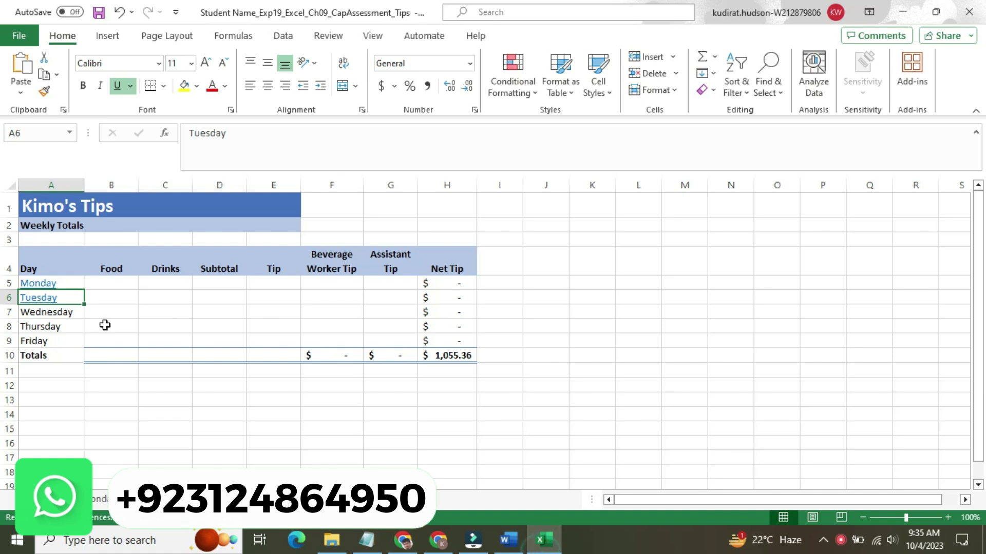
{"action": "left_click", "coordinate": [66, 312]}
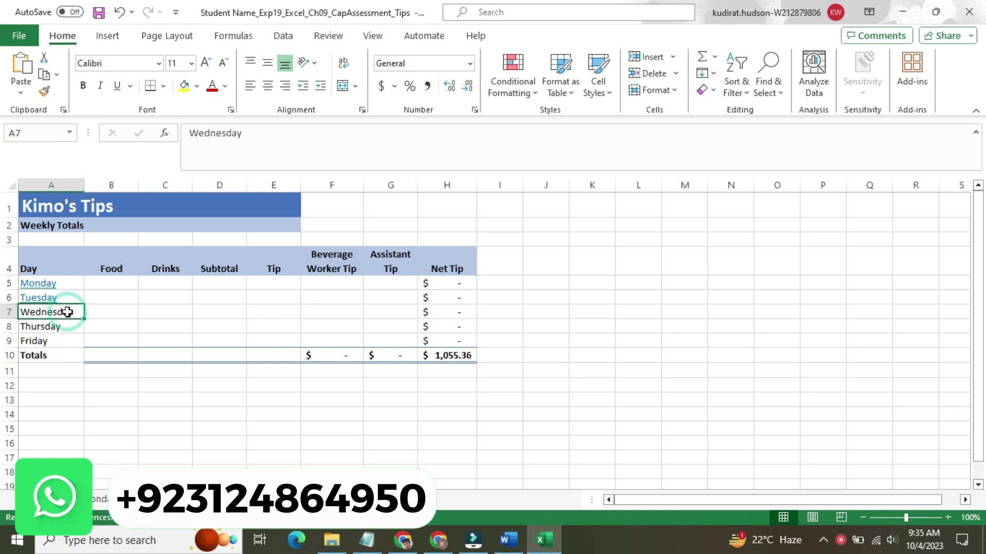
{"action": "left_click", "coordinate": [508, 539]}
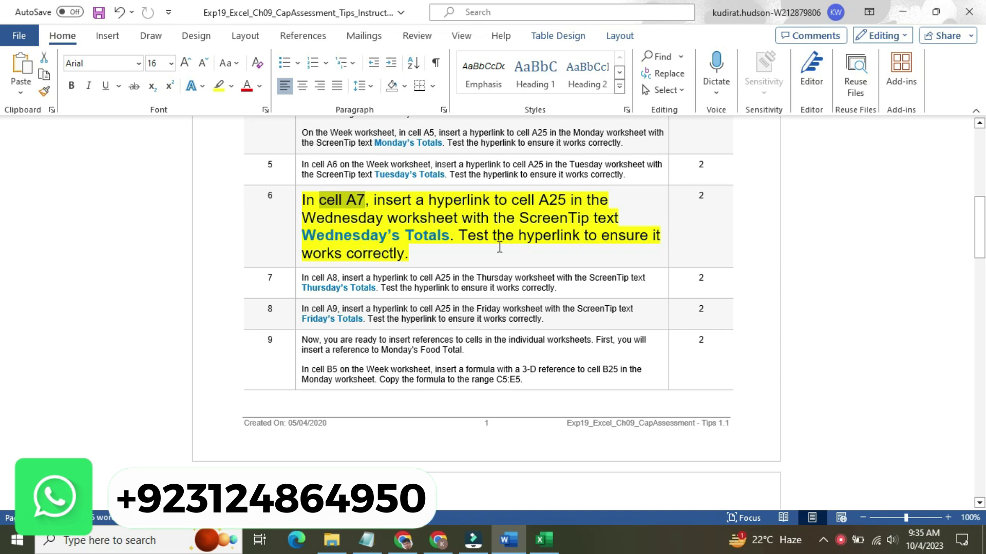
{"action": "left_click", "coordinate": [543, 540]}
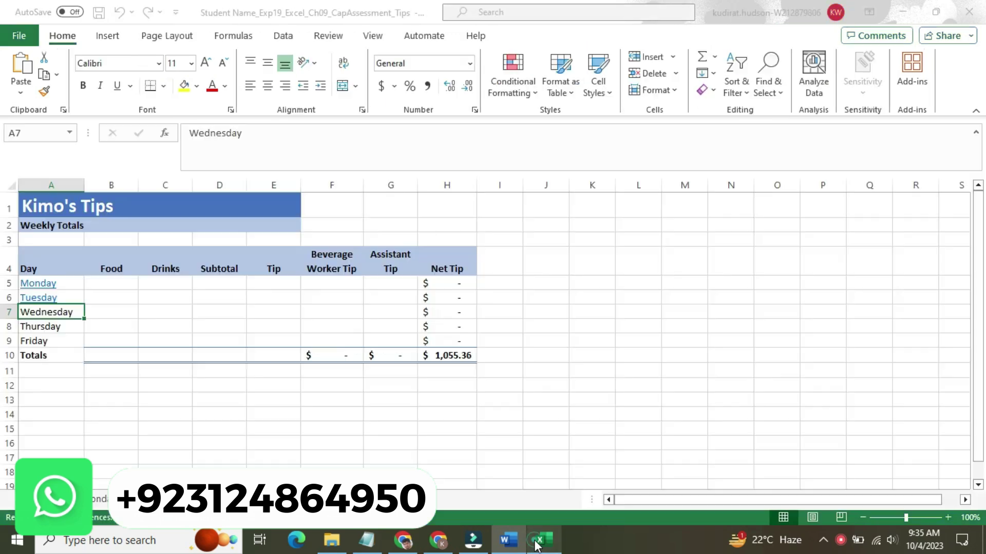
{"action": "right_click", "coordinate": [67, 313]}
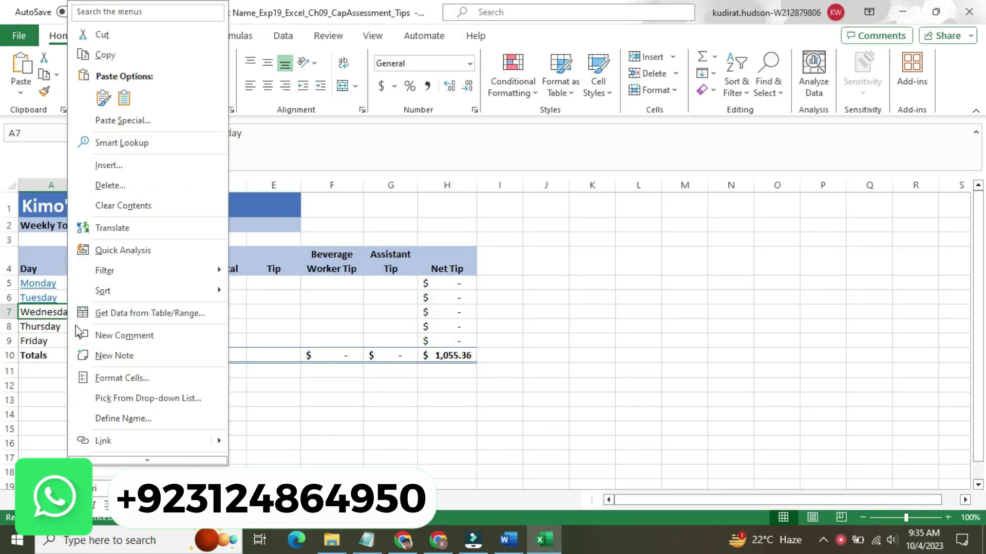
{"action": "left_click", "coordinate": [135, 439]}
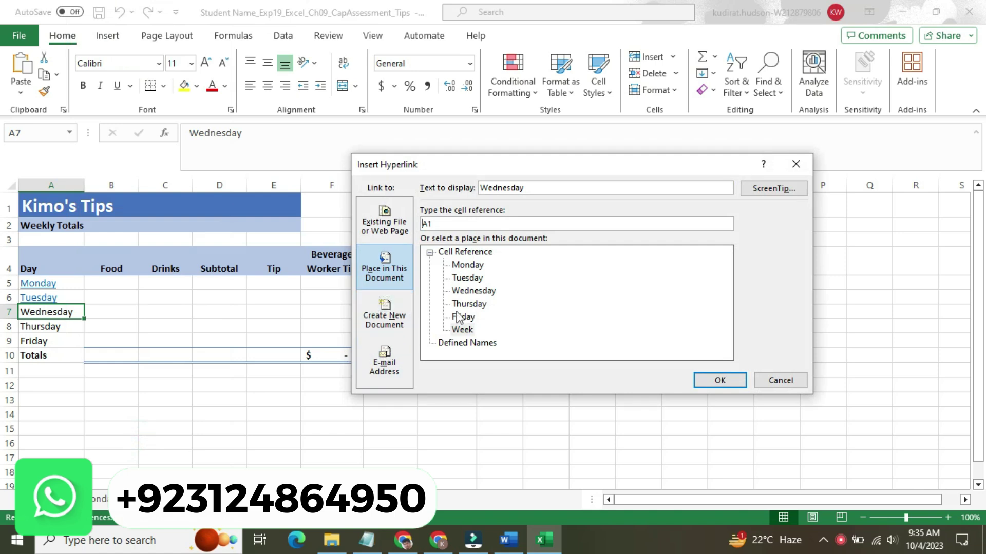
{"action": "left_click", "coordinate": [473, 291]}
{"action": "left_click", "coordinate": [448, 224]}
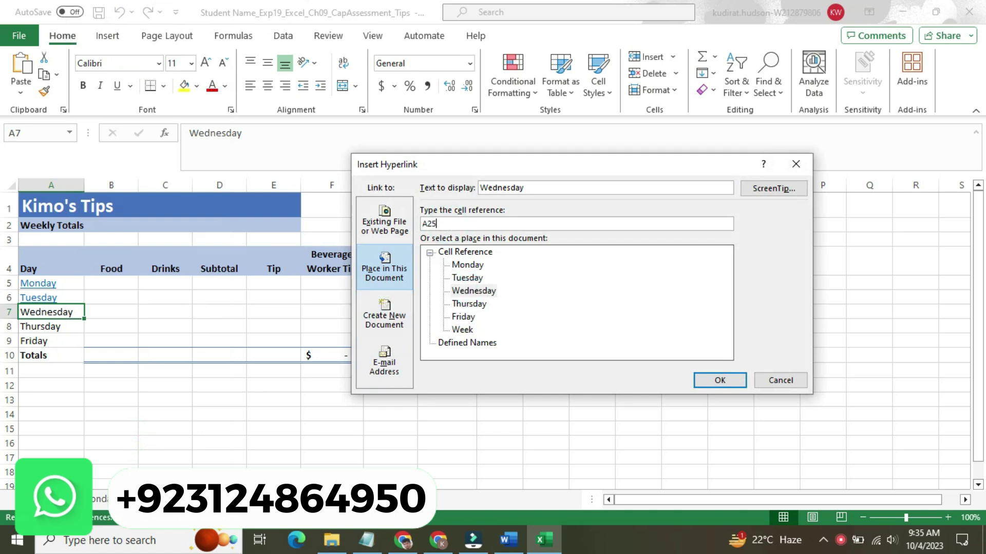
Copy "Wednesday's Totals" from the Word instructions, set it as the hyperlink's ScreenTip text in Excel, and insert the hyperlink
{"action": "left_click", "coordinate": [768, 189]}
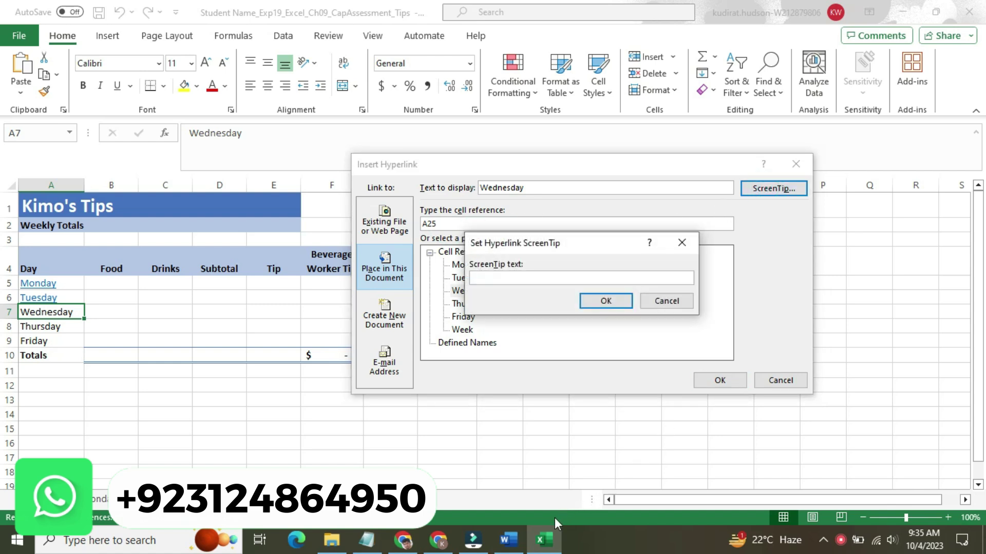
{"action": "left_click", "coordinate": [509, 540]}
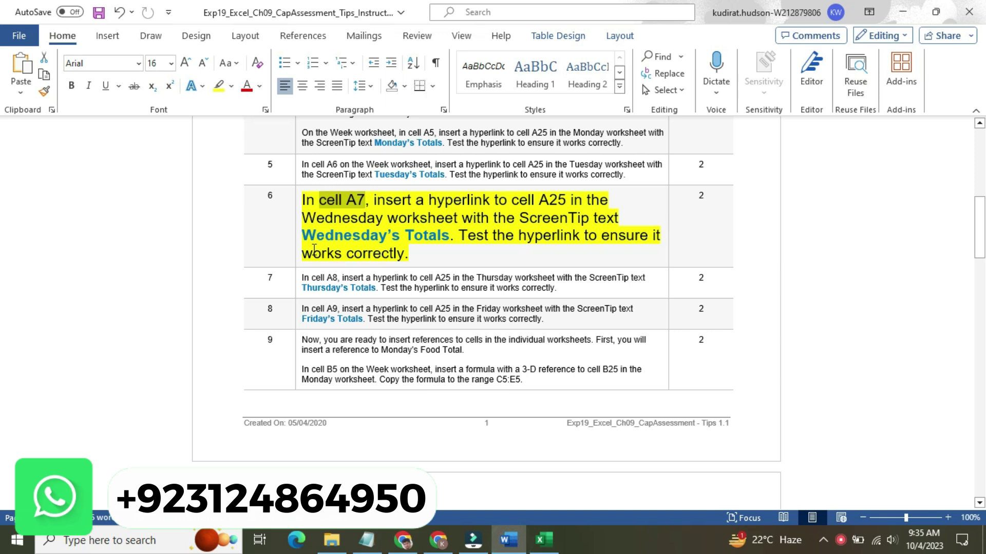
{"action": "left_click_drag", "start_coordinate": [307, 237], "coordinate": [434, 241]}
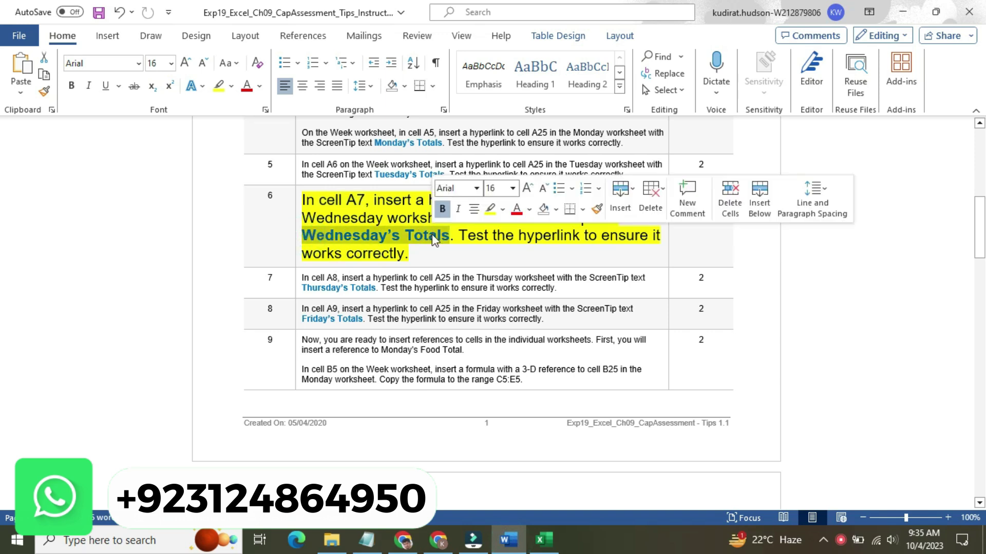
{"action": "key", "text": "ctrl+c"}
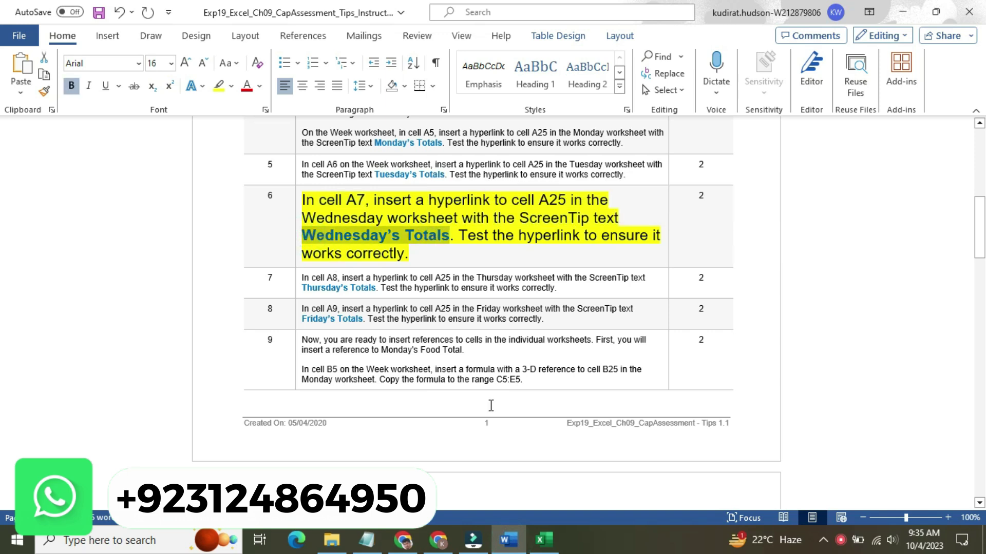
{"action": "left_click", "coordinate": [543, 539]}
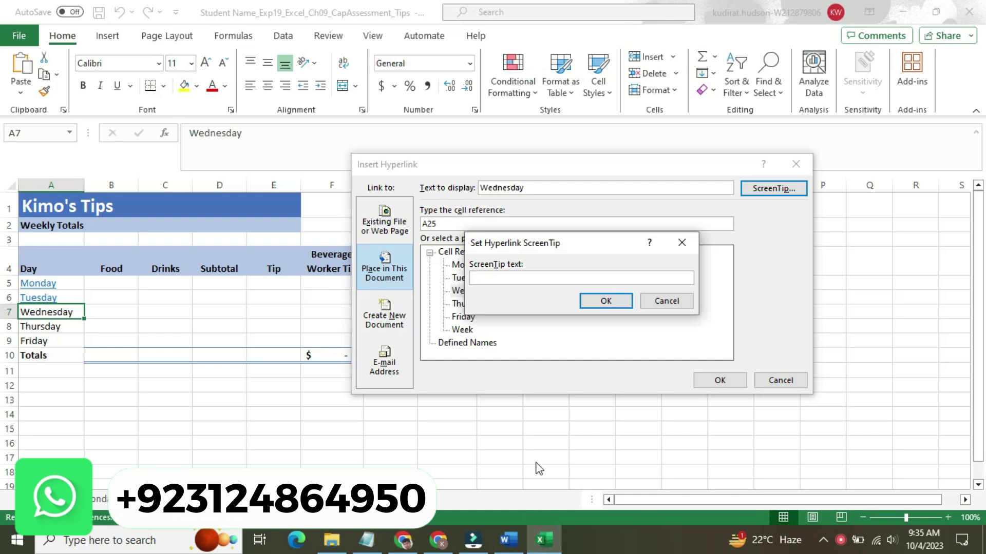
{"action": "key", "text": "ctrl+v"}
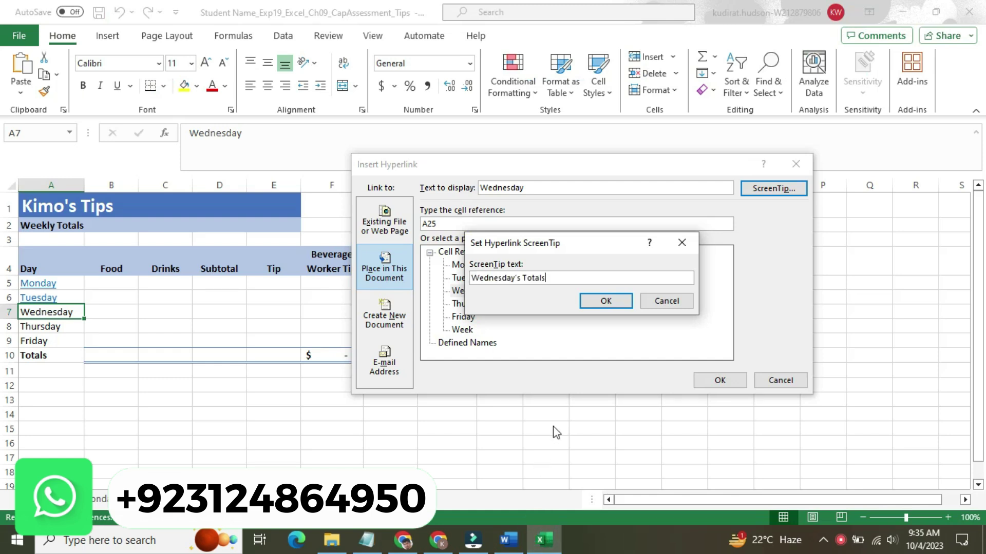
{"action": "left_click", "coordinate": [595, 304]}
{"action": "left_click", "coordinate": [705, 376]}
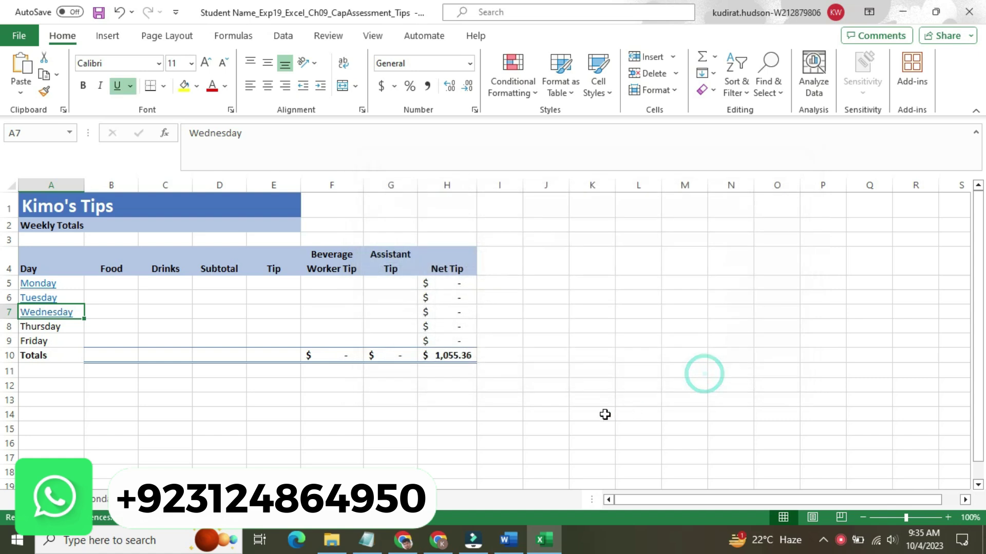
Return to the Word instructions and reset the step 6 text to 9 pt with no highlight colour
{"action": "left_click", "coordinate": [520, 537]}
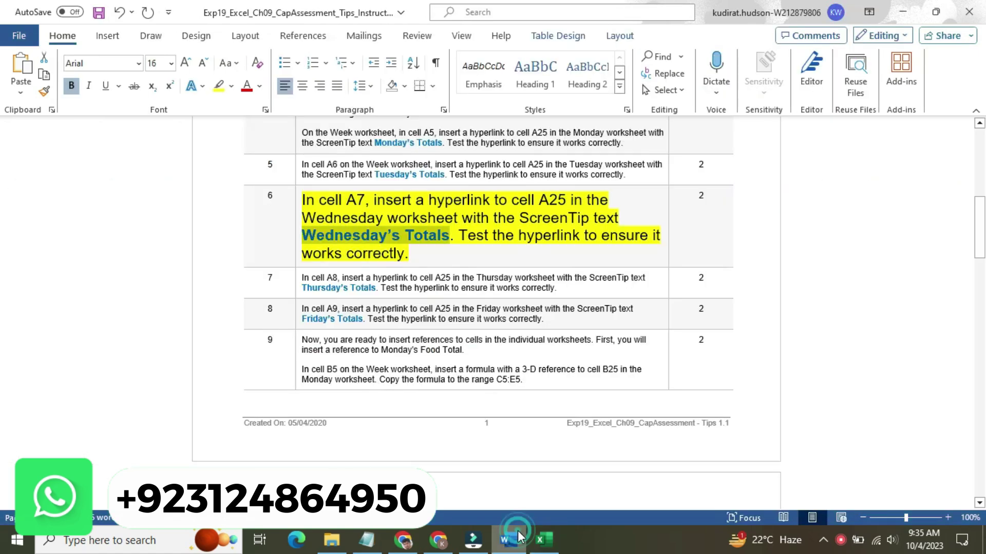
{"action": "left_click", "coordinate": [295, 216]}
{"action": "left_click", "coordinate": [378, 168]}
{"action": "left_click", "coordinate": [361, 203]}
{"action": "left_click", "coordinate": [368, 189]}
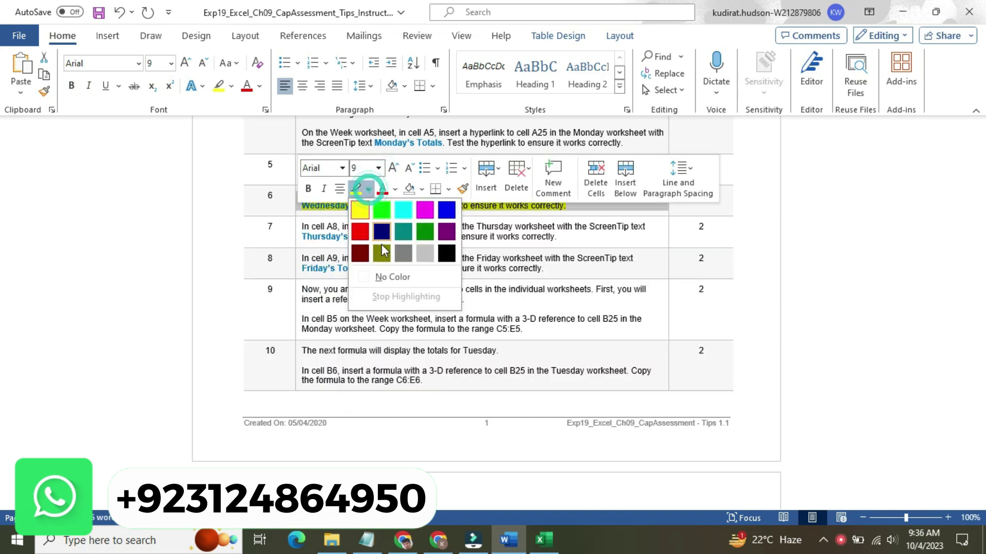
{"action": "left_click", "coordinate": [388, 277]}
{"action": "left_click", "coordinate": [388, 277]}
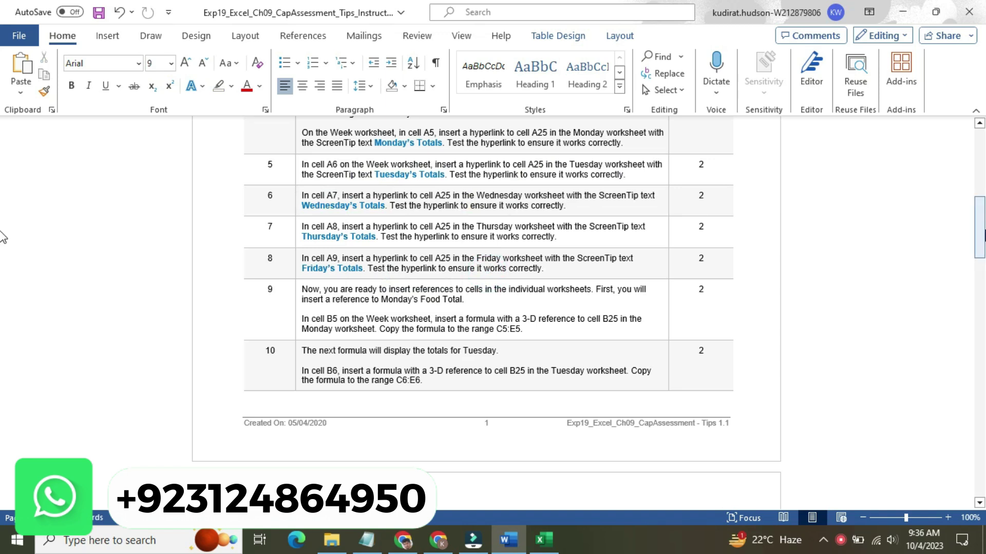
Enlarge the step 7 instruction text to 16 pt and highlight it in yellow
{"action": "left_click_drag", "start_coordinate": [982, 228], "coordinate": [982, 238]}
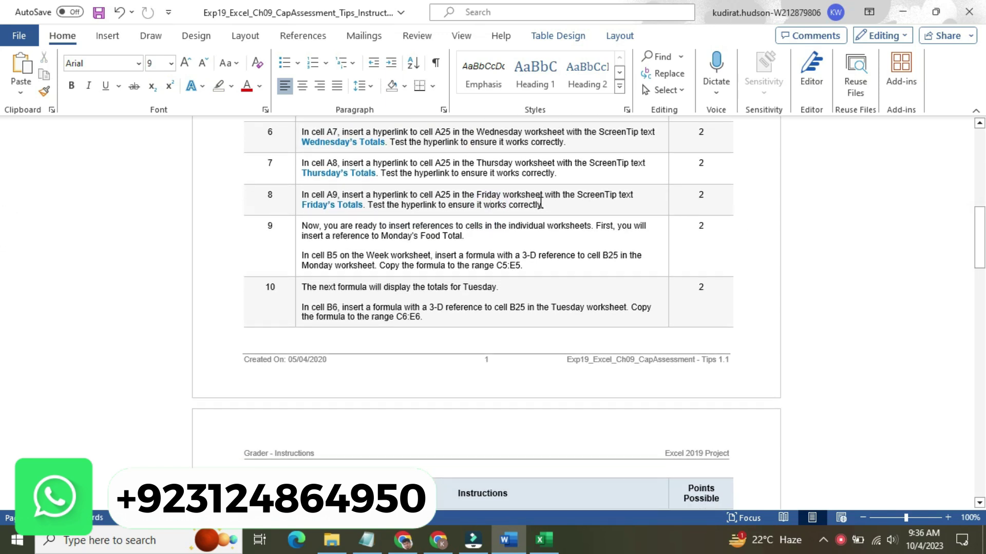
{"action": "left_click", "coordinate": [295, 173]}
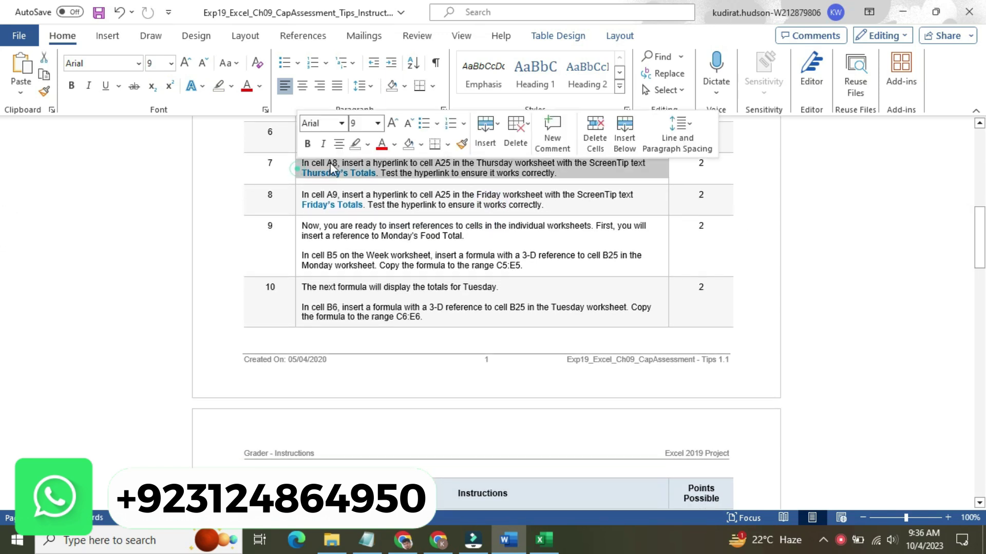
{"action": "left_click", "coordinate": [377, 124]}
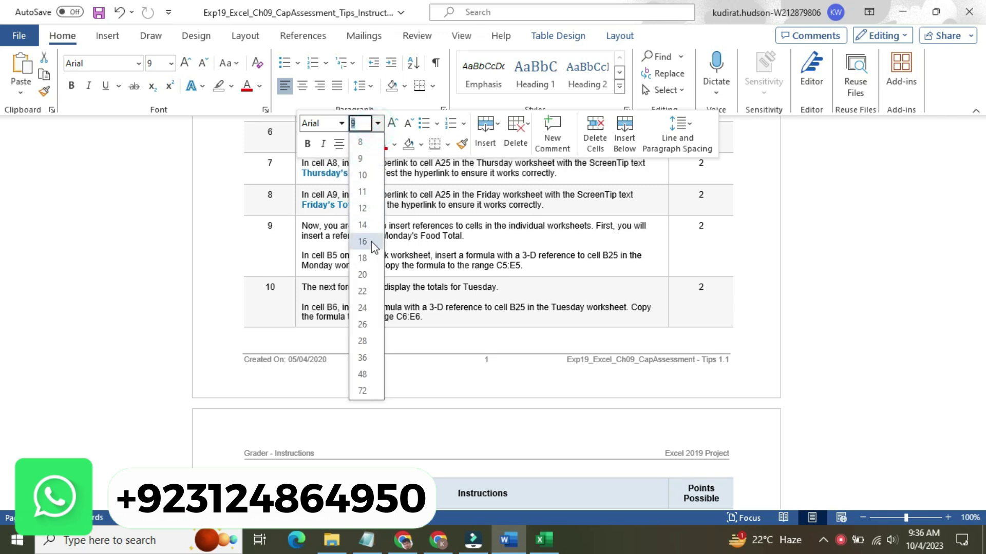
{"action": "left_click", "coordinate": [362, 241]}
{"action": "left_click", "coordinate": [368, 145]}
{"action": "left_click", "coordinate": [360, 163]}
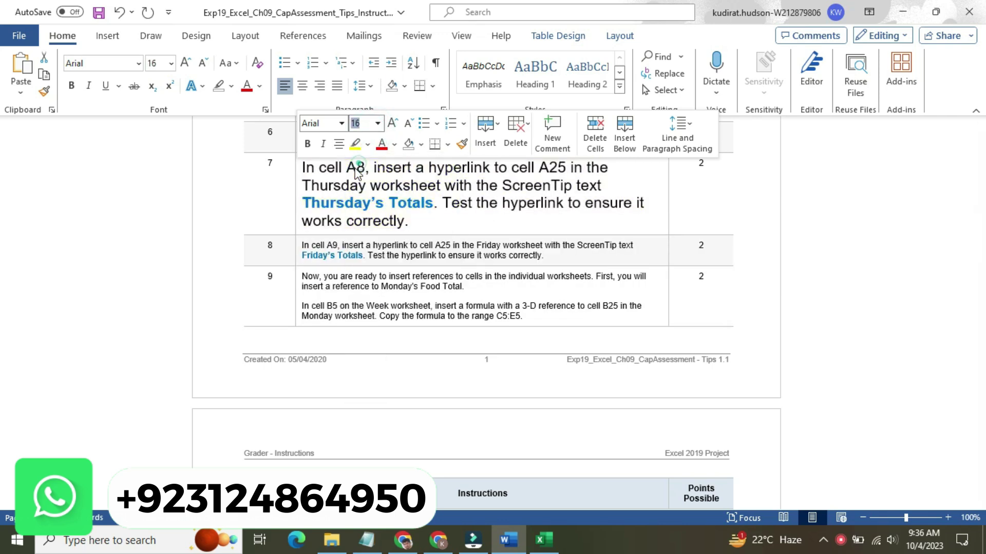
{"action": "left_click", "coordinate": [315, 168]}
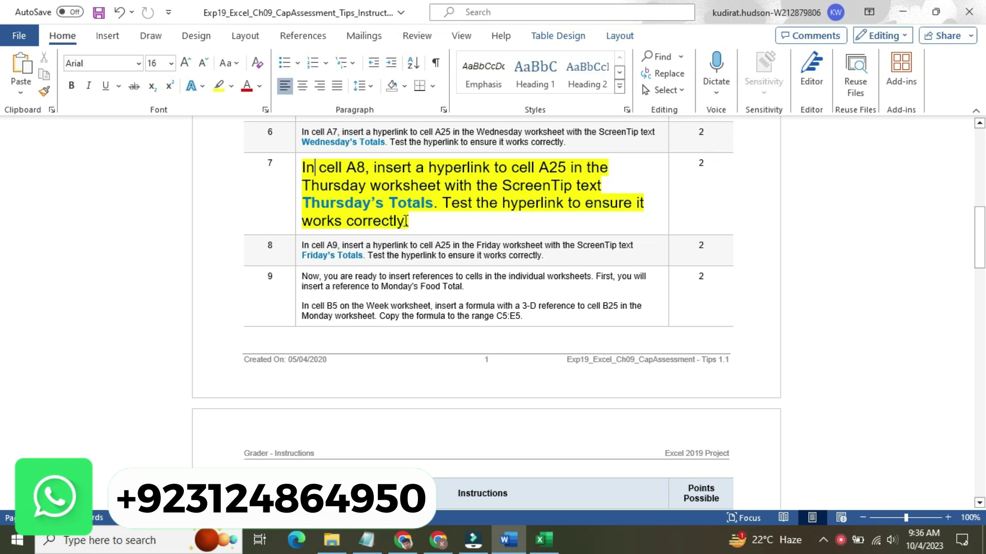
Switch to Excel and start a hyperlink in cell A8 to cell A25 of the Thursday worksheet in this document
{"action": "left_click", "coordinate": [544, 540]}
{"action": "left_click", "coordinate": [58, 327]}
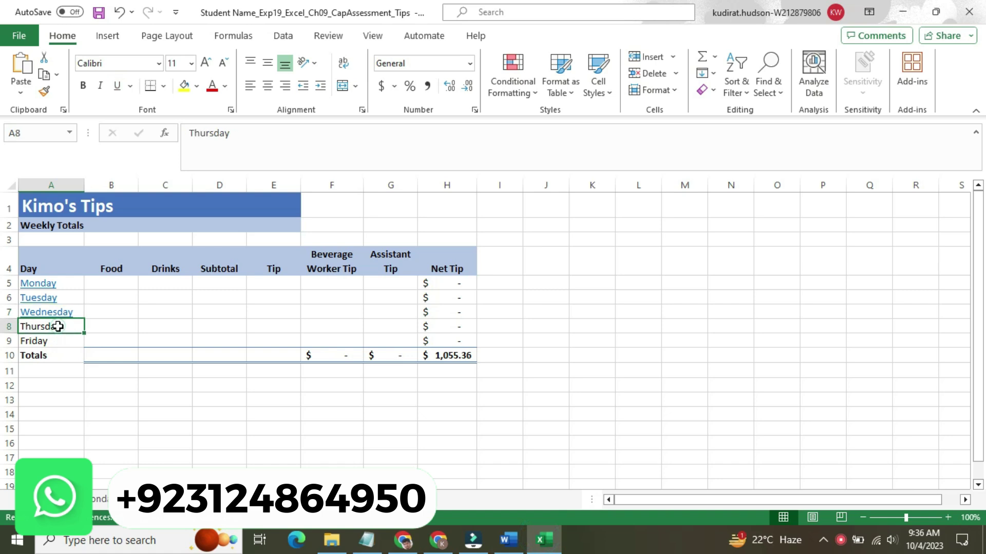
{"action": "right_click", "coordinate": [59, 327]}
{"action": "left_click", "coordinate": [154, 439]}
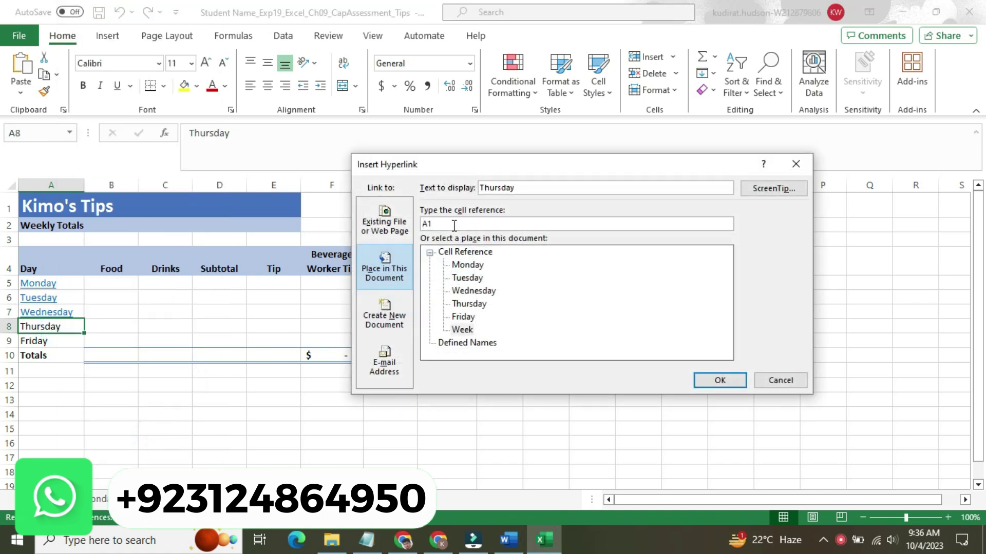
{"action": "left_click", "coordinate": [454, 226]}
{"action": "key", "text": "BackSpace"}
{"action": "left_click", "coordinate": [479, 304]}
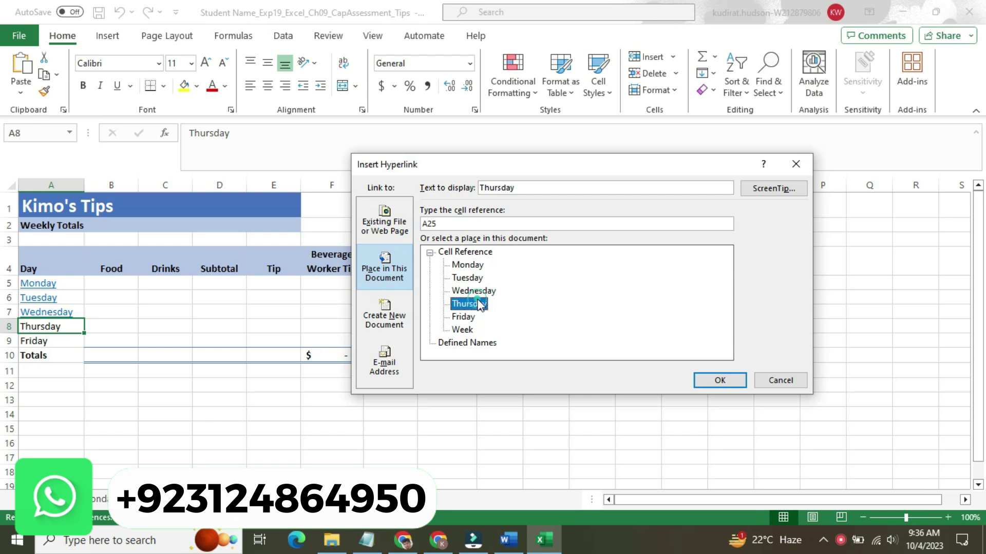
Copy "Thursday's Totals" from the Word instructions, set it as the hyperlink's ScreenTip text in Excel, and insert the hyperlink
{"action": "left_click", "coordinate": [766, 189]}
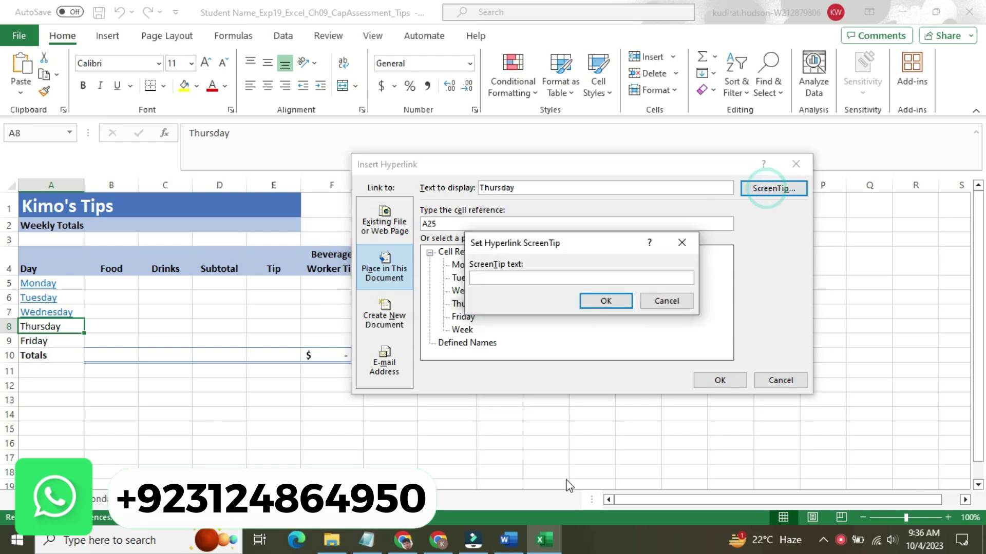
{"action": "left_click", "coordinate": [511, 538]}
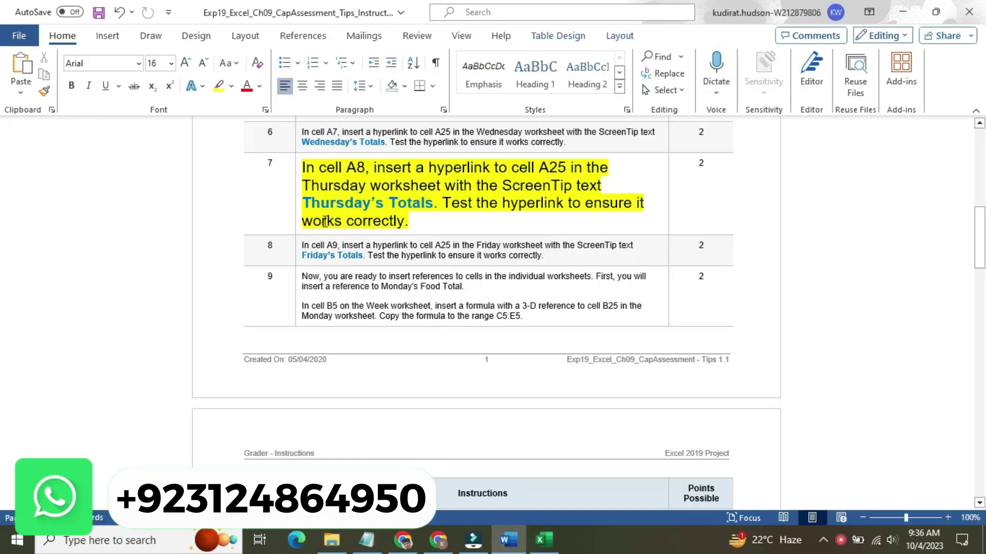
{"action": "left_click_drag", "start_coordinate": [303, 203], "coordinate": [434, 202]}
{"action": "key", "text": "ctrl+c"}
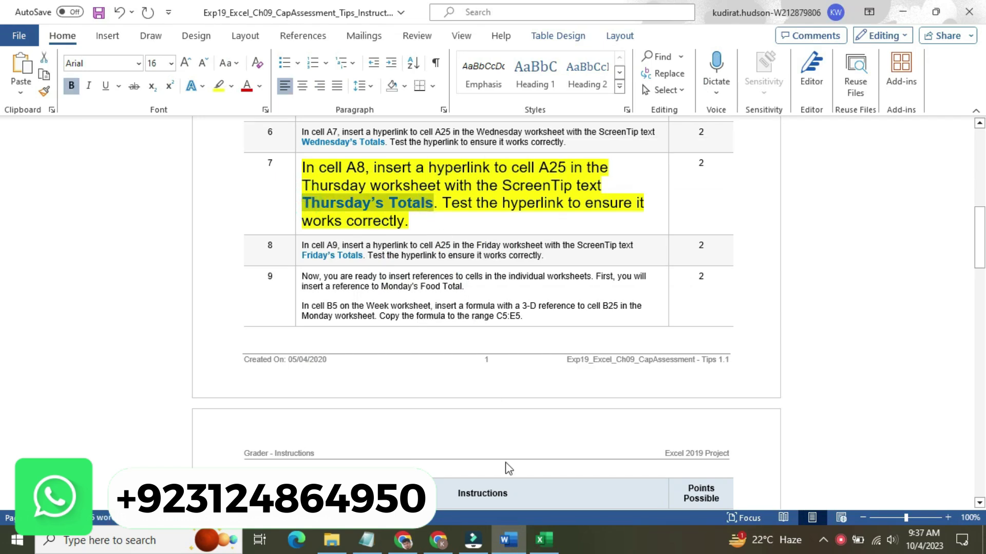
{"action": "left_click", "coordinate": [536, 539]}
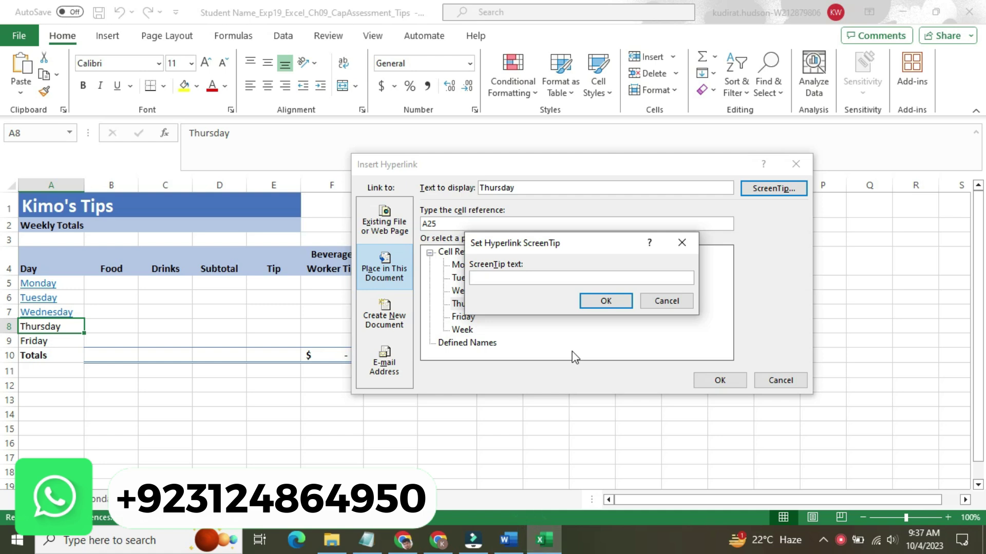
{"action": "key", "text": "ctrl+v"}
{"action": "left_click", "coordinate": [591, 307]}
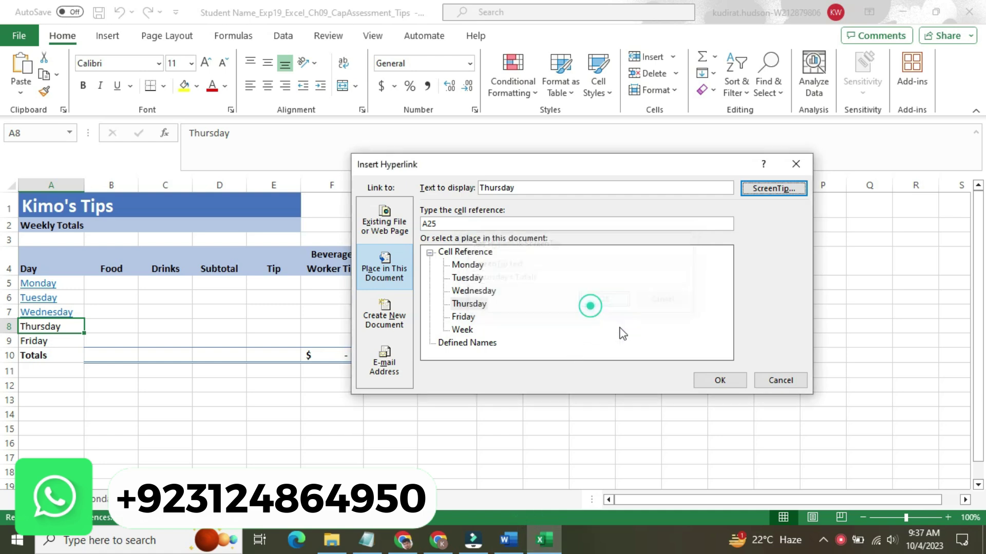
{"action": "left_click", "coordinate": [715, 380]}
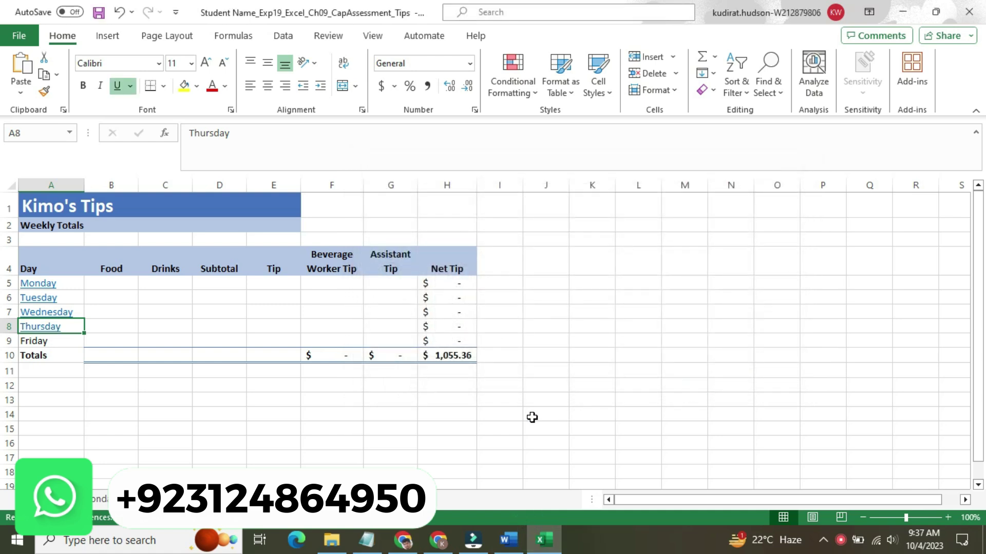
Return to the Word instructions and reset the step 7 text to 9 pt with no highlight colour
{"action": "left_click", "coordinate": [508, 539]}
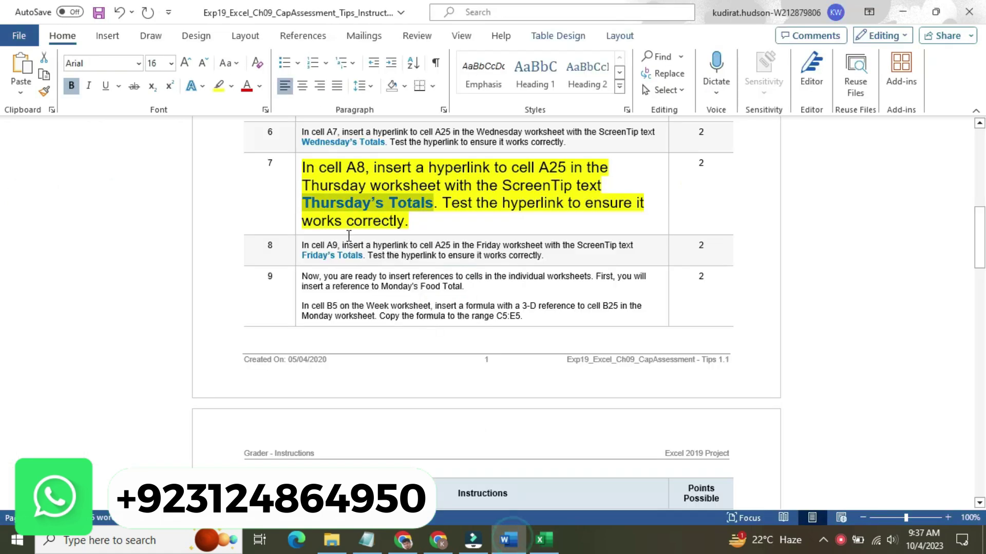
{"action": "left_click", "coordinate": [296, 191]}
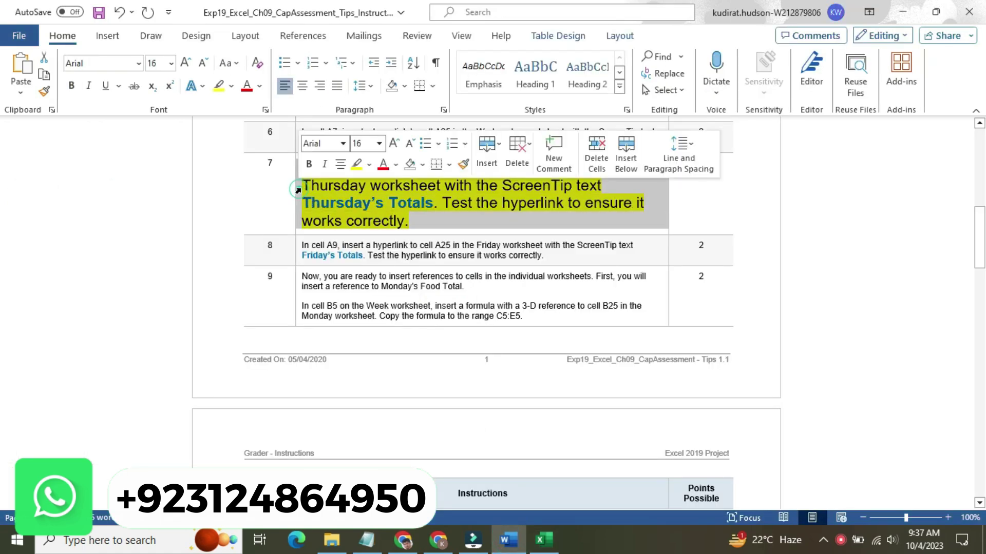
{"action": "left_click", "coordinate": [379, 143]}
{"action": "left_click", "coordinate": [362, 179]}
{"action": "left_click", "coordinate": [369, 165]}
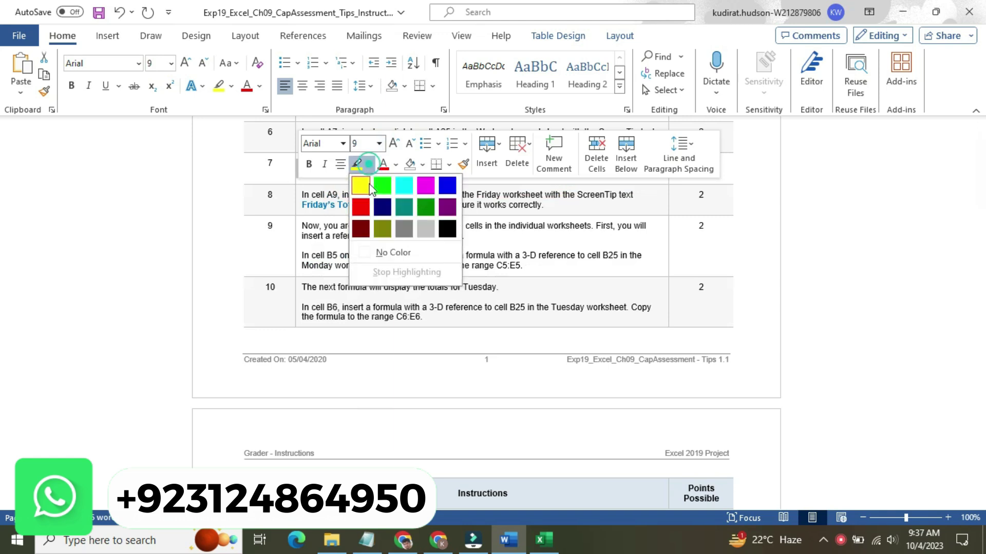
{"action": "left_click", "coordinate": [383, 254]}
Enlarge the step 8 instruction text to 16 pt and highlight it in yellow
{"action": "left_click", "coordinate": [297, 199]}
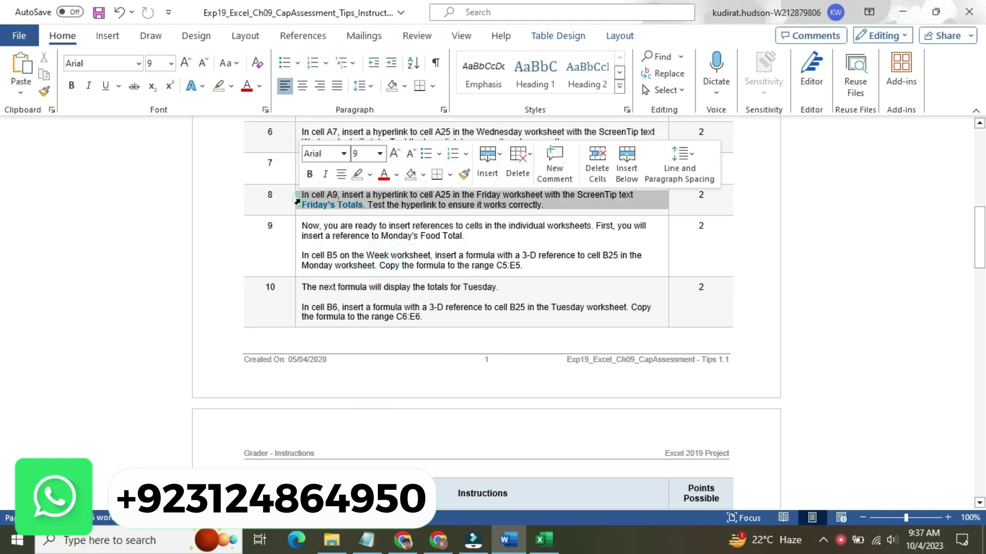
{"action": "left_click", "coordinate": [379, 157]}
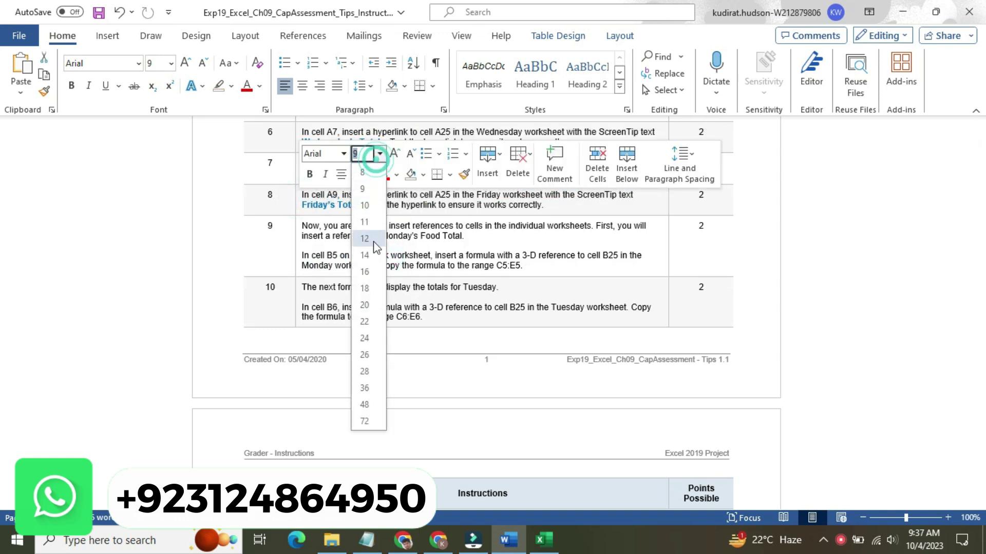
{"action": "left_click", "coordinate": [371, 271]}
{"action": "left_click", "coordinate": [369, 175]}
{"action": "left_click", "coordinate": [363, 194]}
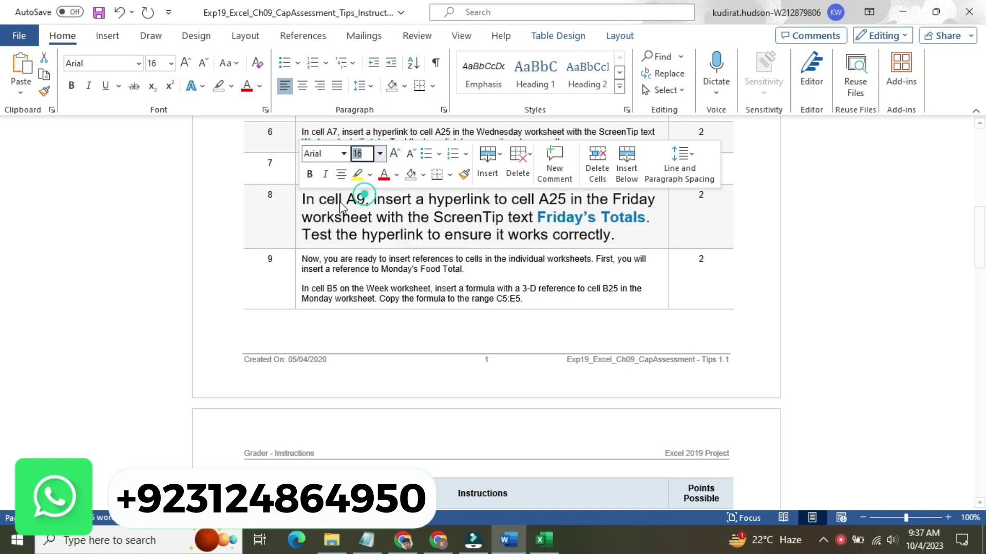
{"action": "left_click", "coordinate": [318, 199]}
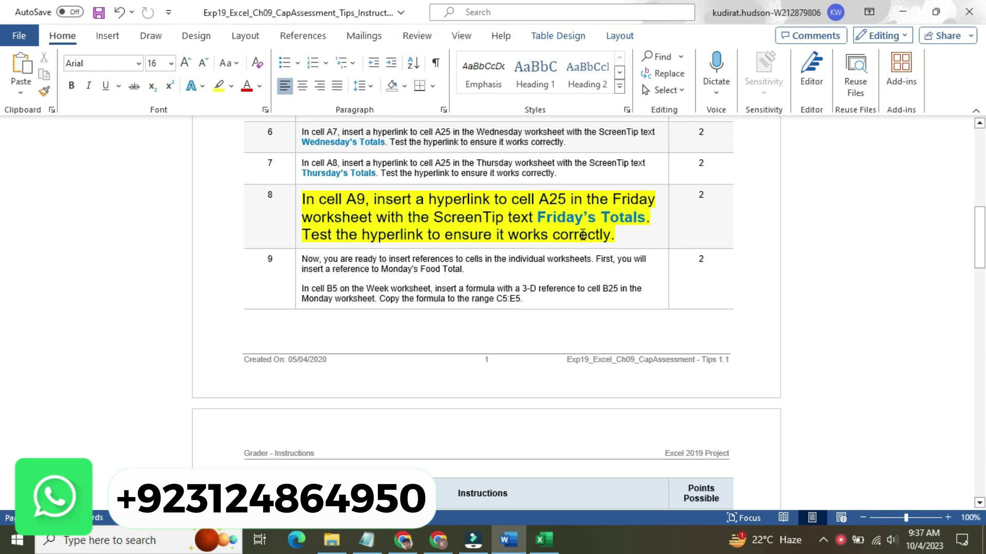
Switch to Excel and start a hyperlink in cell A9 to cell A25 of the Friday worksheet in this document
{"action": "left_click", "coordinate": [544, 540]}
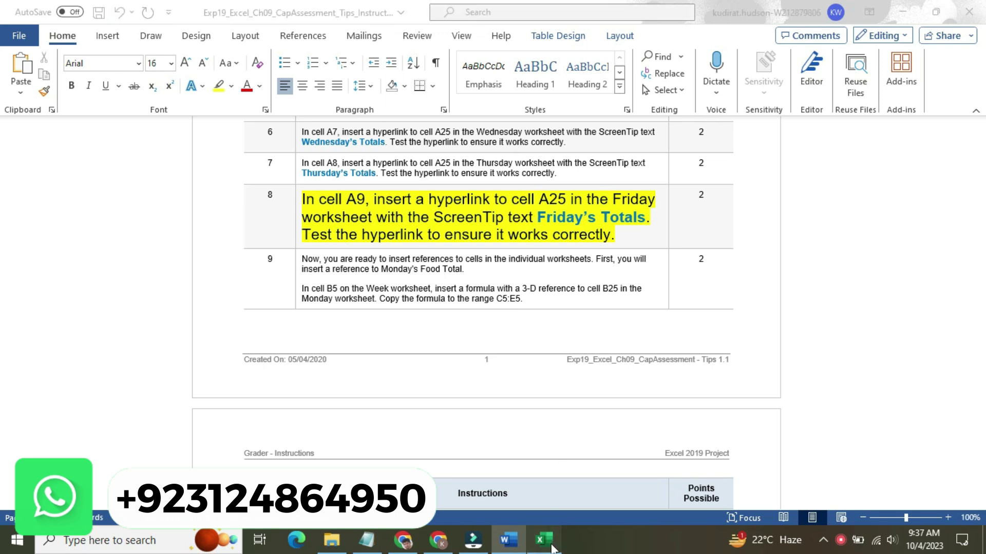
{"action": "left_click", "coordinate": [73, 341]}
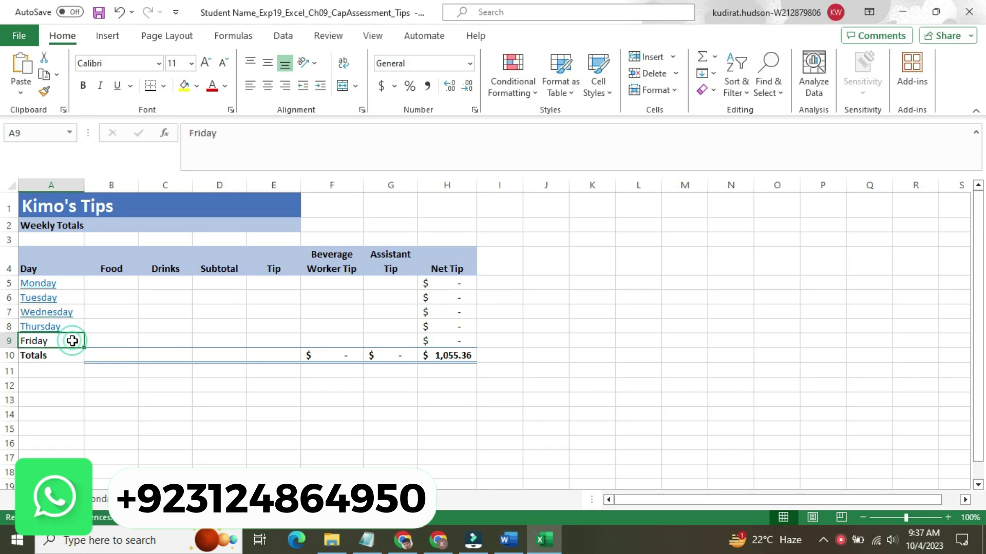
{"action": "right_click", "coordinate": [73, 341]}
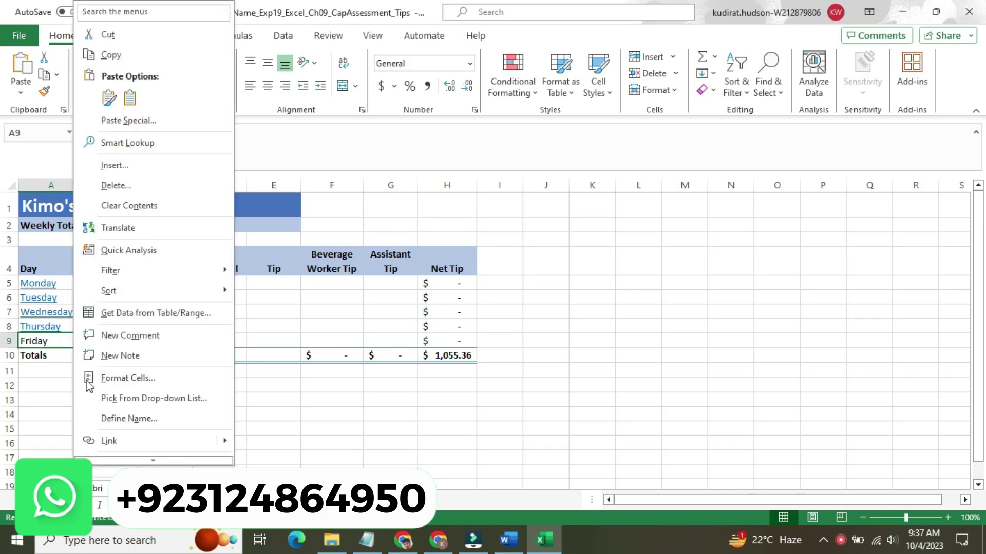
{"action": "left_click", "coordinate": [125, 441]}
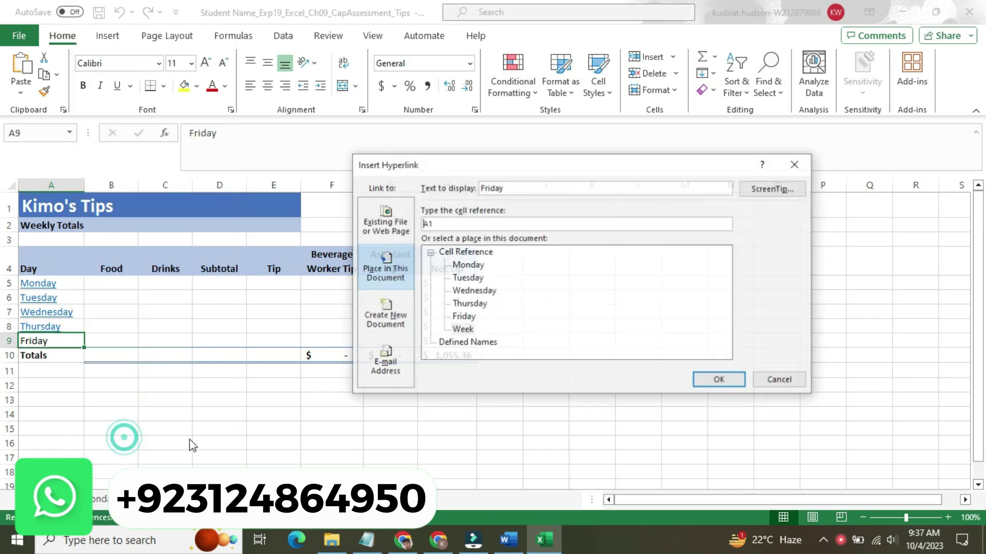
{"action": "left_click", "coordinate": [507, 541]}
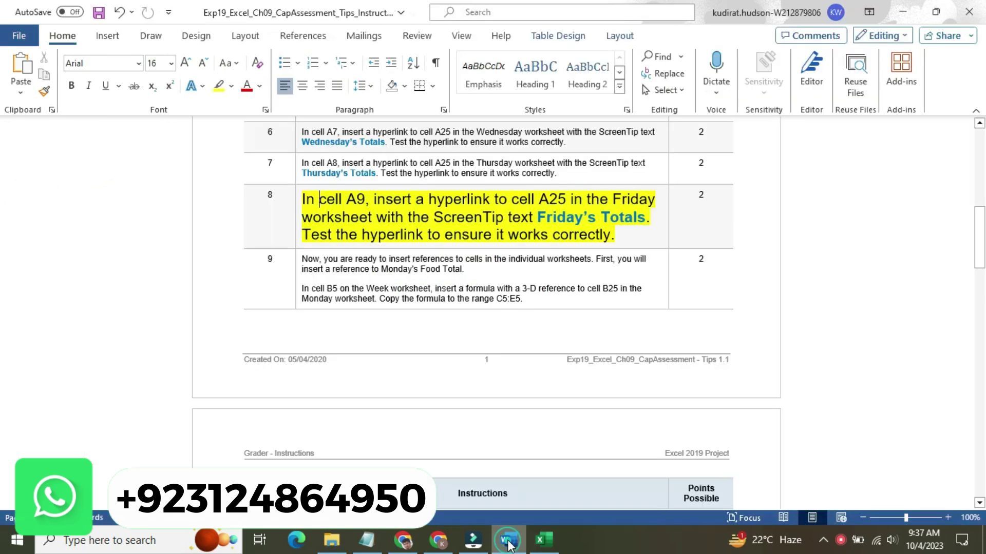
{"action": "left_click", "coordinate": [535, 542]}
{"action": "left_click", "coordinate": [463, 317]}
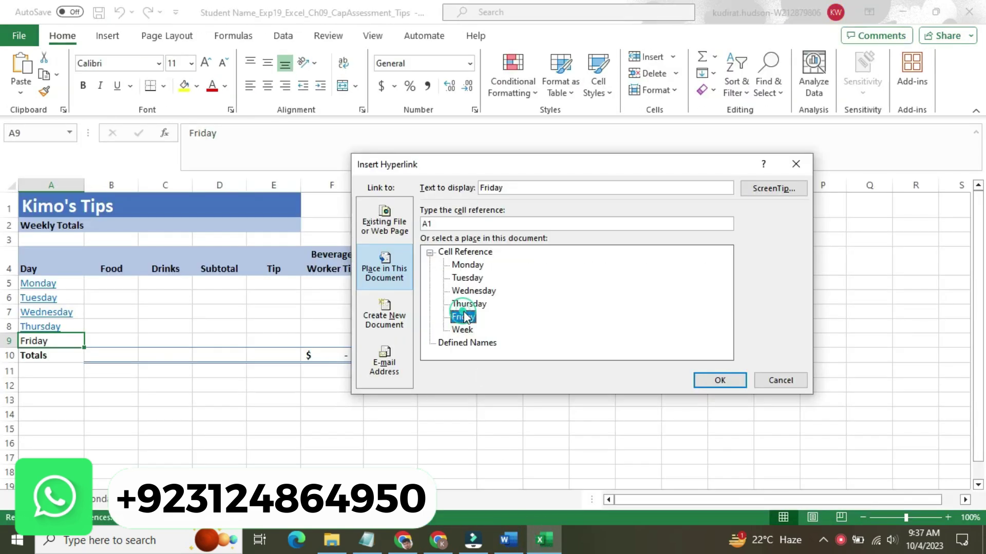
{"action": "left_click", "coordinate": [463, 222]}
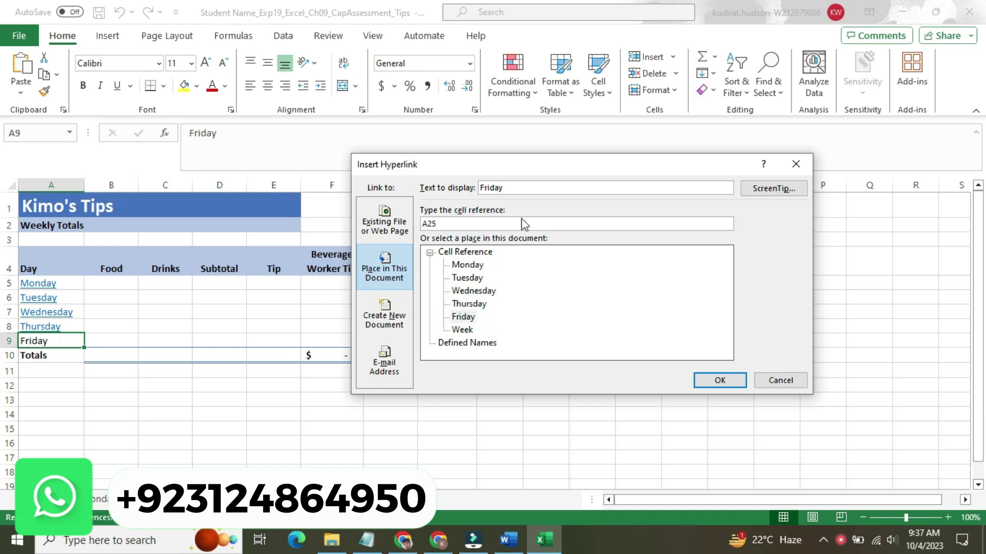
Copy "Friday's Totals" from the Word instructions, set it as the hyperlink's ScreenTip text in Excel, and insert the hyperlink
{"action": "left_click", "coordinate": [745, 190]}
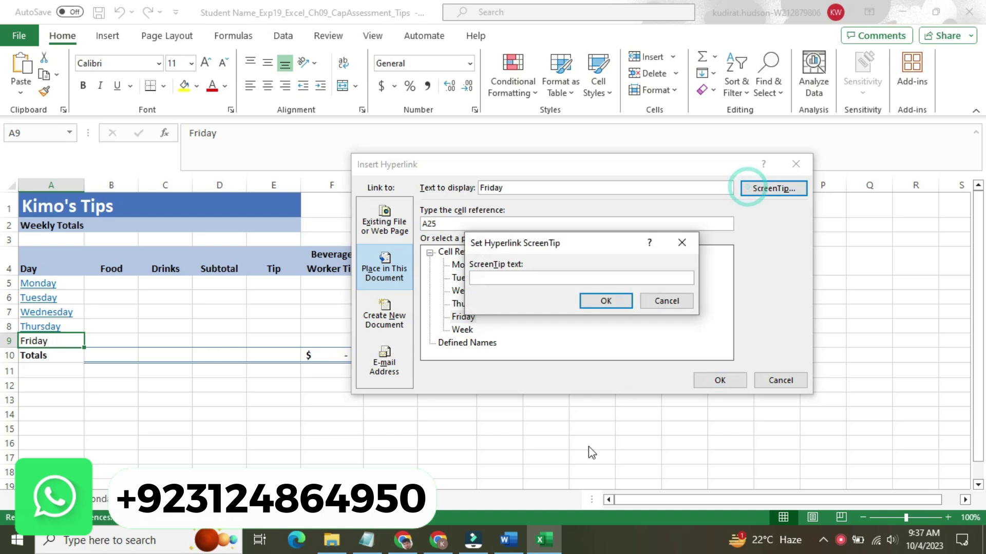
{"action": "left_click", "coordinate": [511, 539]}
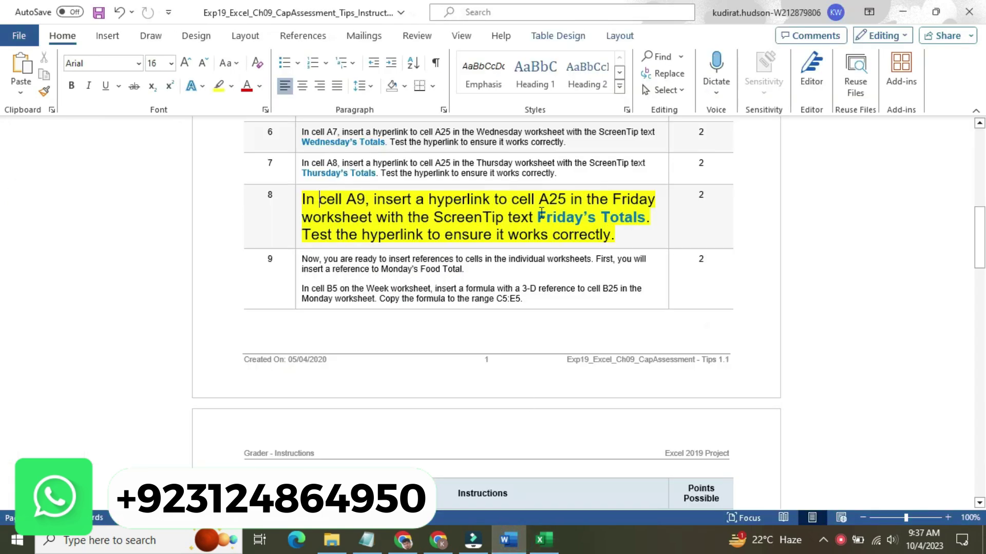
{"action": "left_click_drag", "start_coordinate": [537, 217], "coordinate": [623, 213]}
{"action": "key", "text": "ctrl+c"}
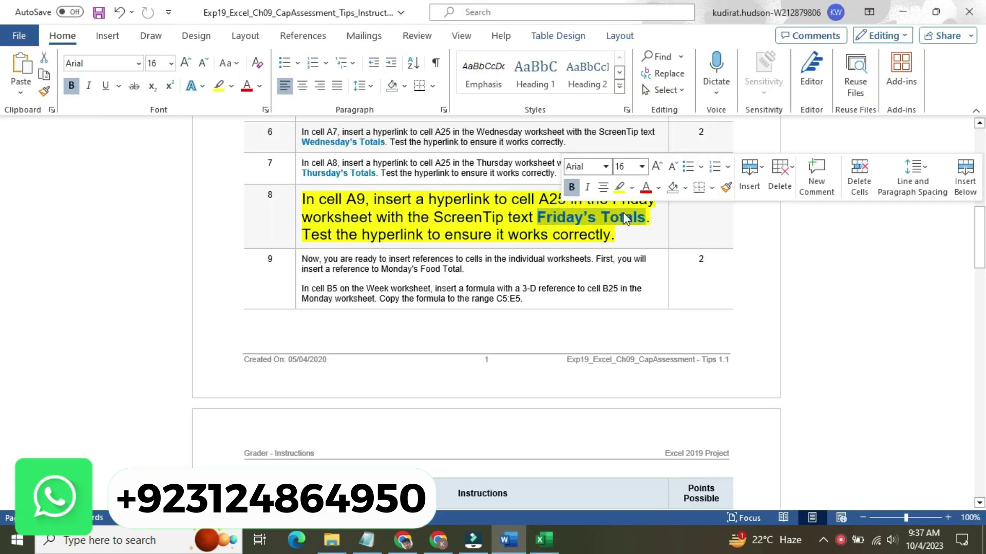
{"action": "left_click", "coordinate": [544, 539]}
{"action": "key", "text": "ctrl+v"}
{"action": "left_click", "coordinate": [606, 301]}
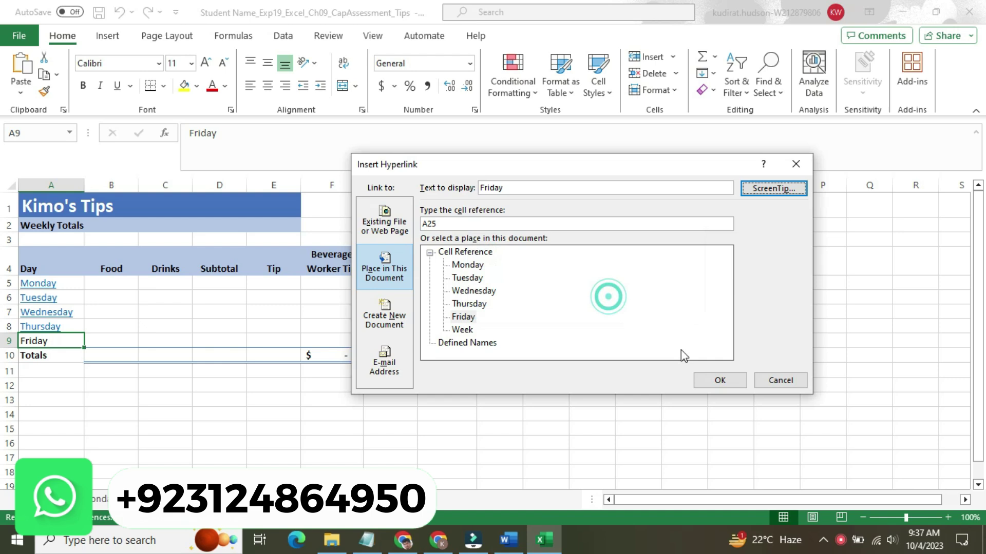
{"action": "left_click", "coordinate": [717, 381]}
{"action": "left_click", "coordinate": [512, 385]}
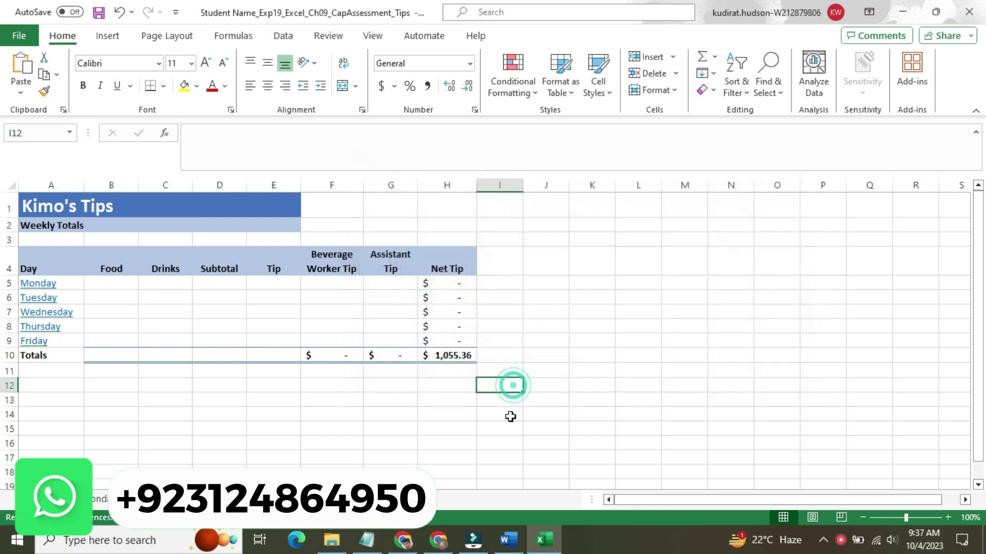
Return to the Word instructions and reset the step 8 text to 9 pt with no highlight colour
{"action": "left_click", "coordinate": [508, 539]}
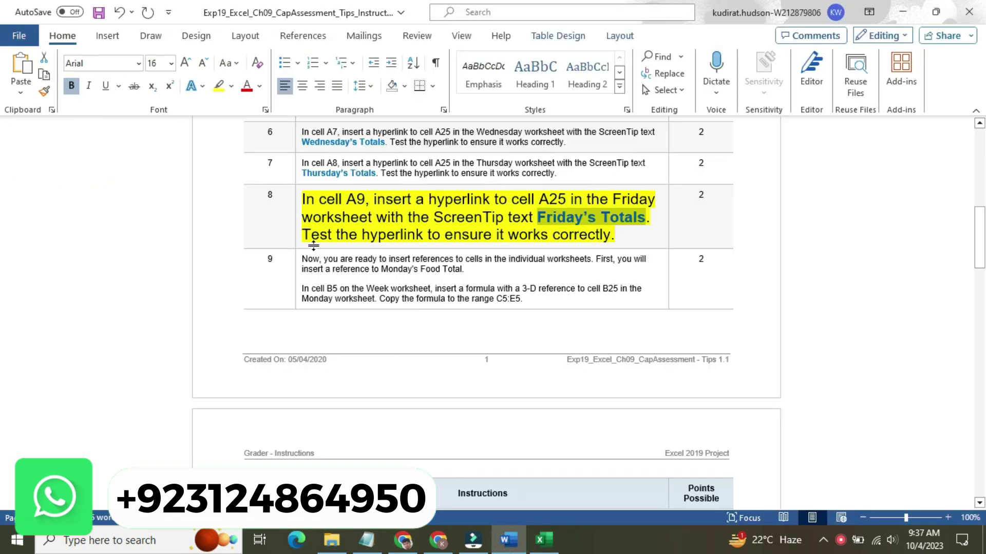
{"action": "left_click", "coordinate": [296, 218]}
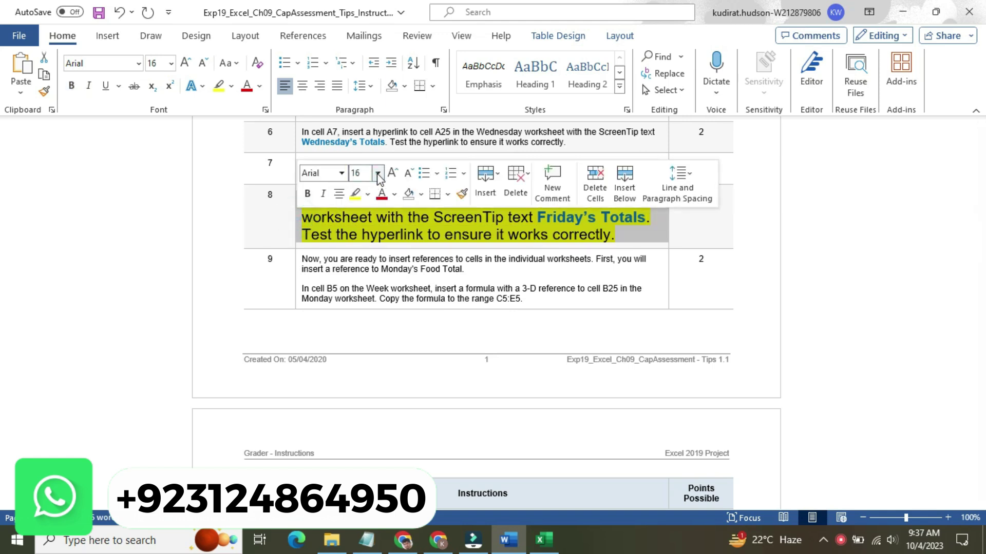
{"action": "left_click", "coordinate": [378, 175]}
{"action": "left_click", "coordinate": [360, 206]}
{"action": "left_click", "coordinate": [368, 194]}
{"action": "left_click", "coordinate": [380, 258]}
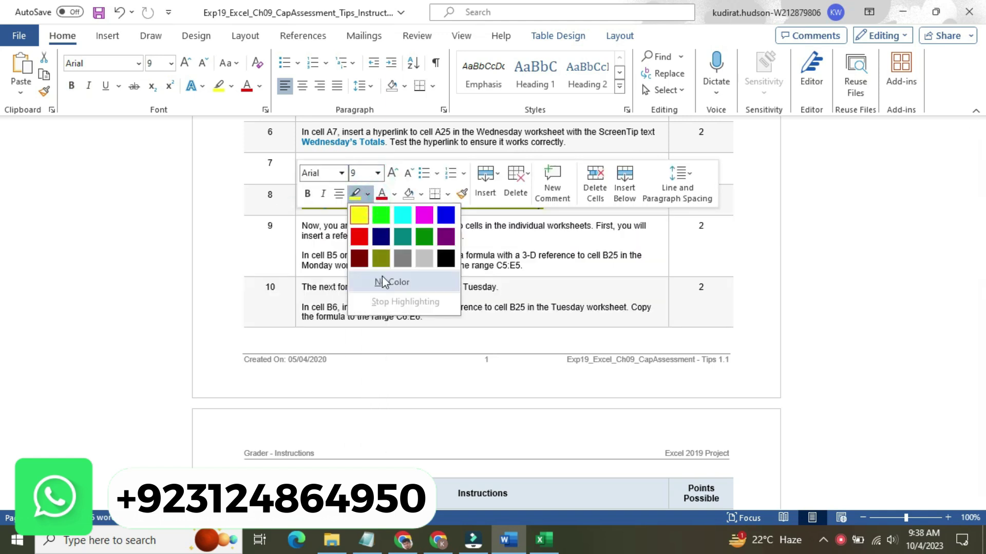
Enlarge the step 9 instruction text to 14 pt and highlight it in yellow
{"action": "left_click", "coordinate": [301, 235]}
{"action": "left_click", "coordinate": [378, 183]}
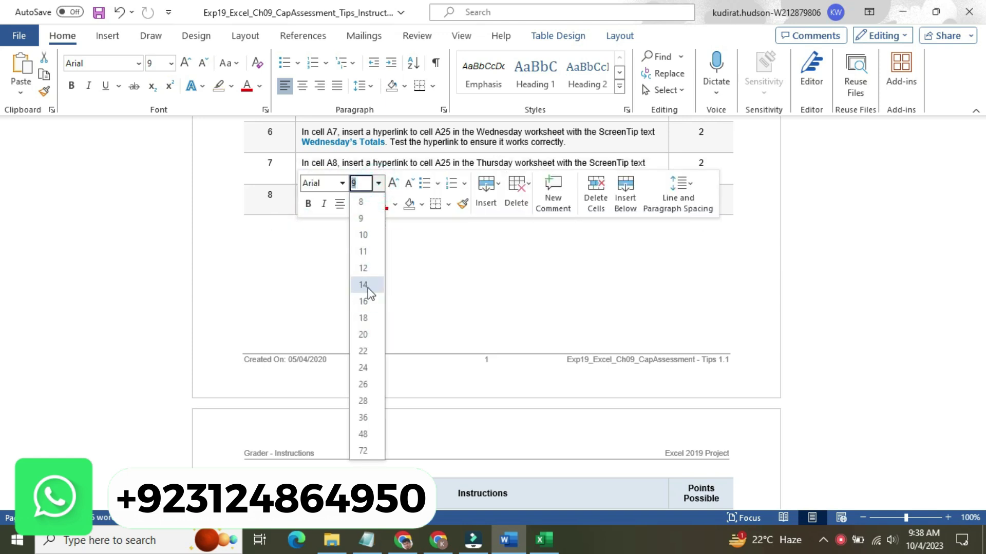
{"action": "left_click", "coordinate": [368, 291]}
{"action": "left_click", "coordinate": [368, 205]}
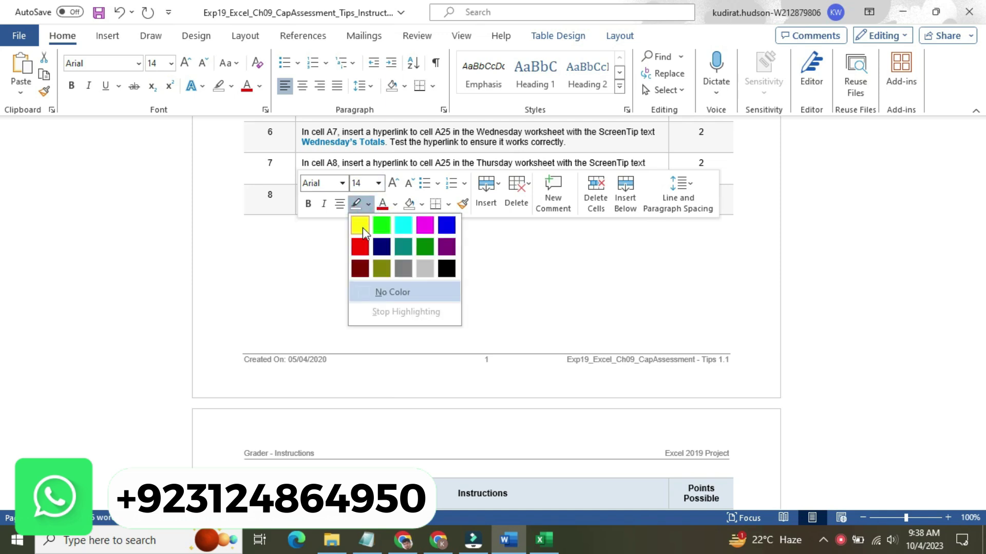
{"action": "left_click", "coordinate": [362, 231]}
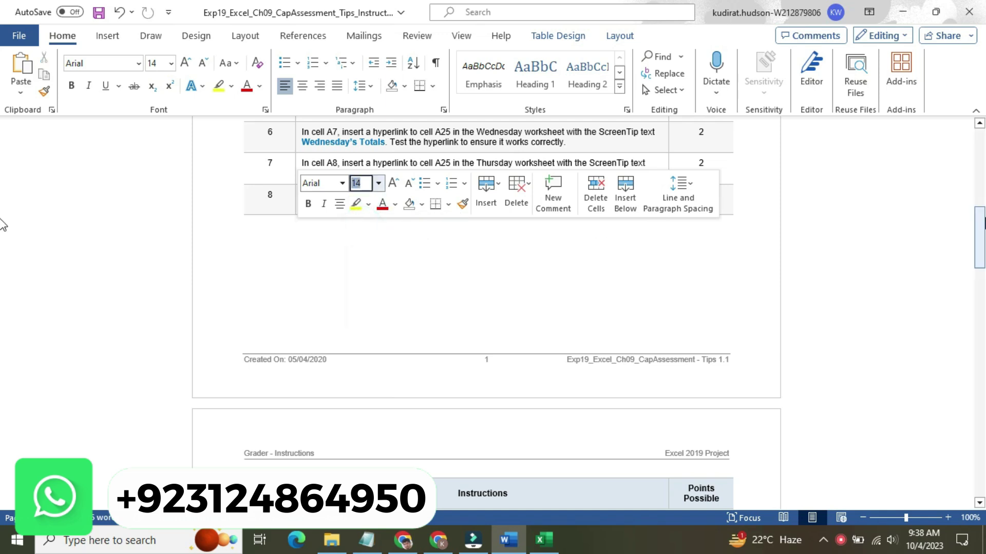
Change the highlight of step 9's second paragraph, about the formula in cell B5, to turquoise
{"action": "scroll", "coordinate": [3, 224], "scroll_direction": "down", "scroll_amount": 6}
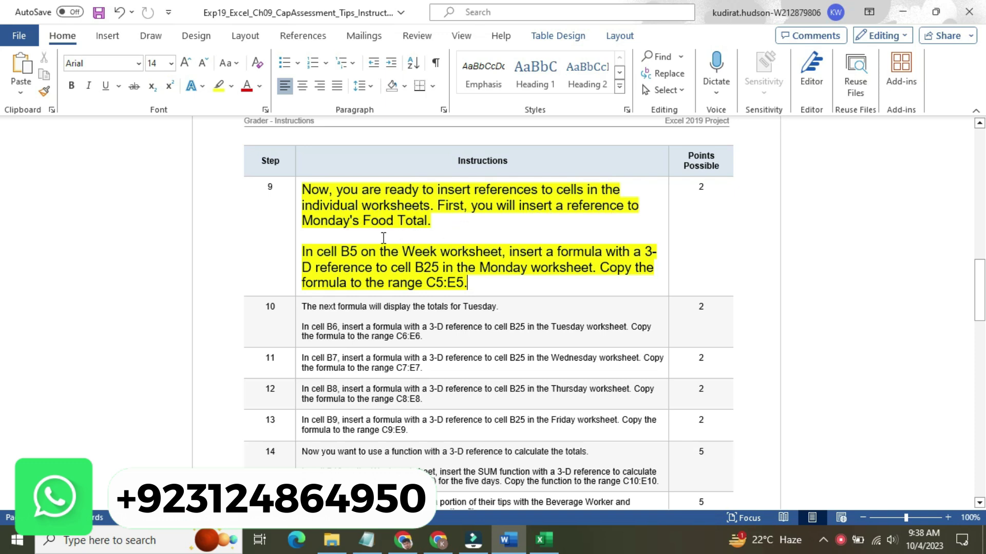
{"action": "triple_click", "coordinate": [310, 252]}
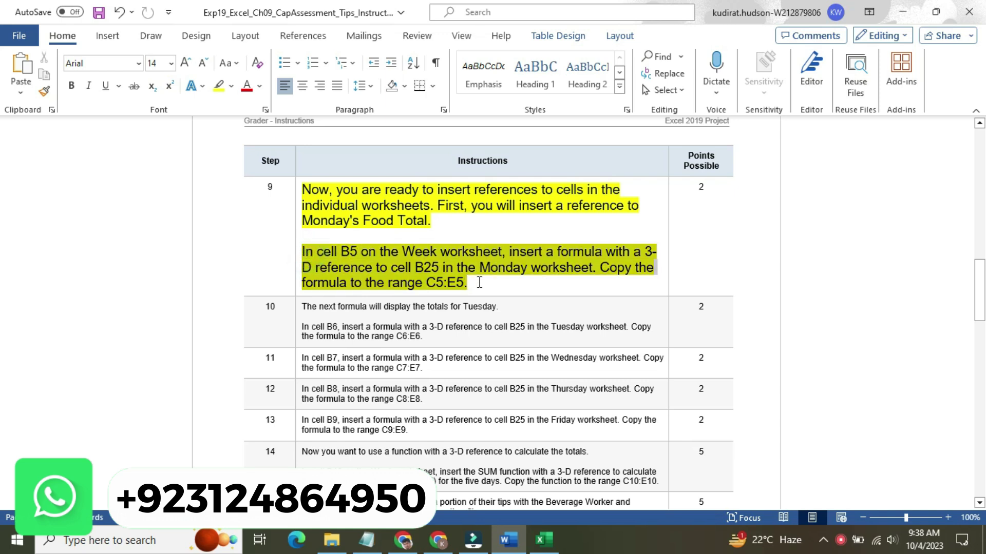
{"action": "left_click", "coordinate": [549, 257]}
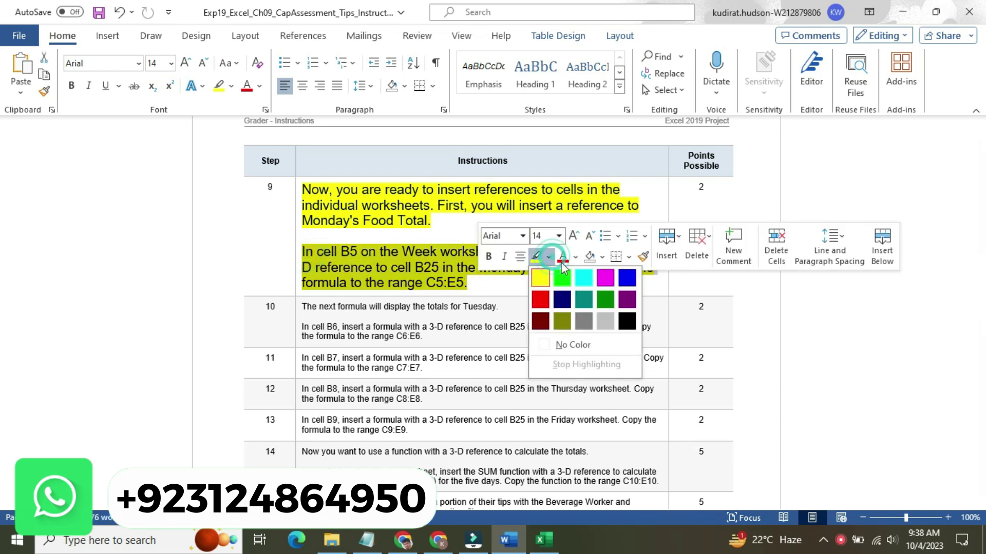
{"action": "left_click", "coordinate": [579, 273]}
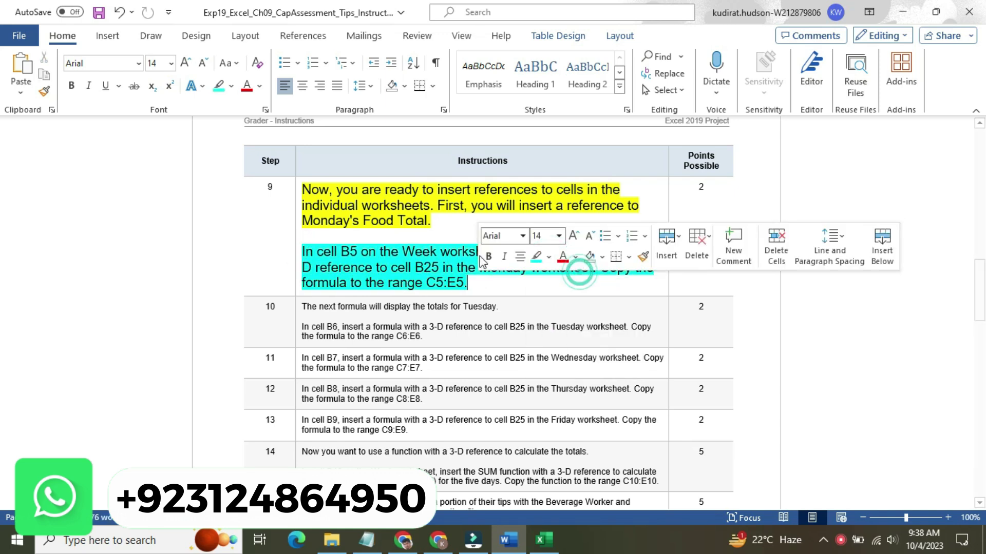
{"action": "left_click", "coordinate": [329, 251]}
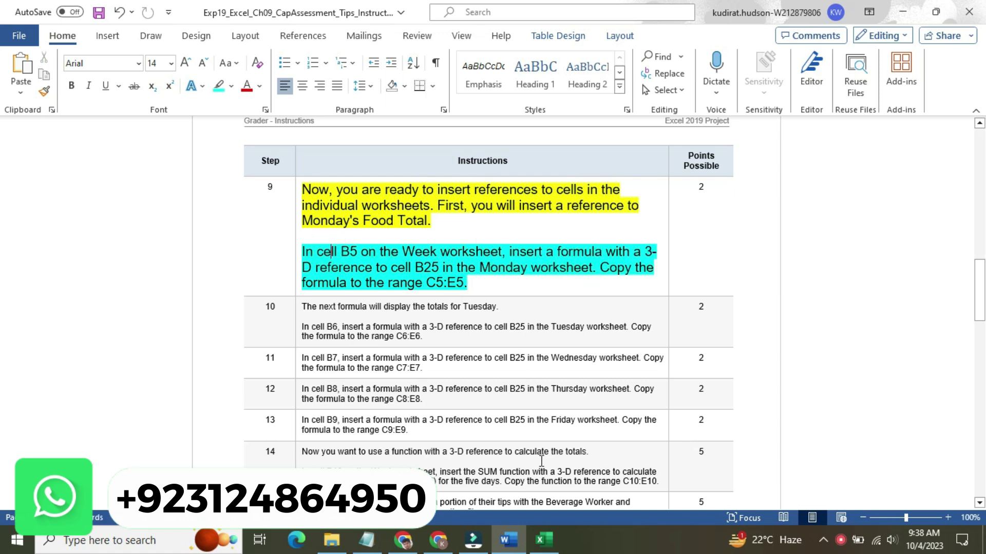
Switch to Excel and select cell B5 on the Week sheet, rechecking the step 9 instructions in Word before returning to Excel
{"action": "left_click", "coordinate": [543, 540]}
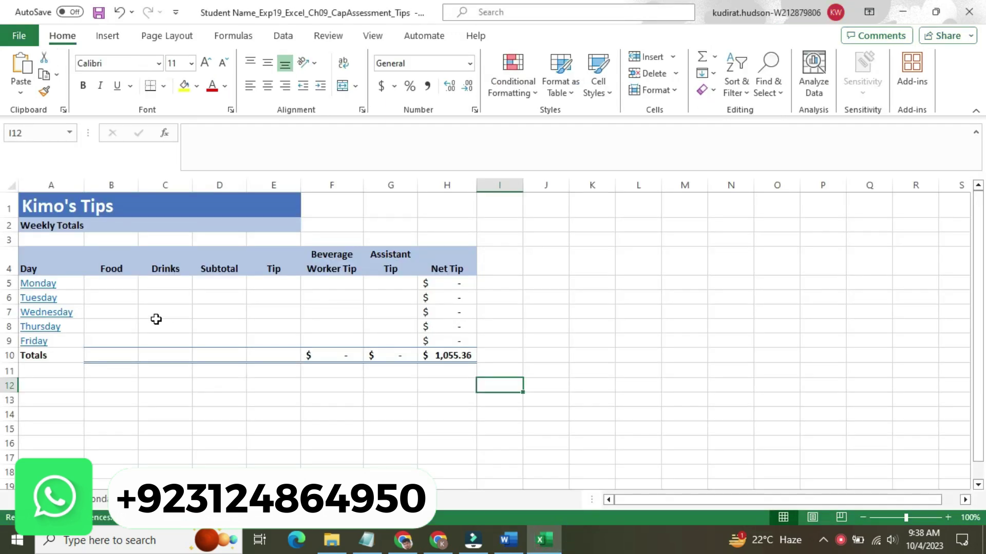
{"action": "left_click", "coordinate": [121, 285]}
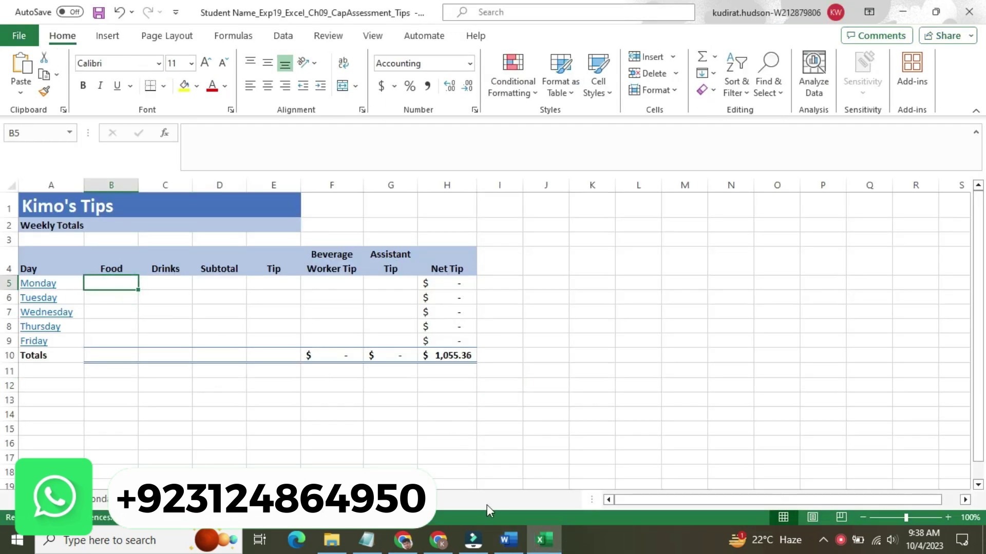
{"action": "left_click", "coordinate": [508, 539]}
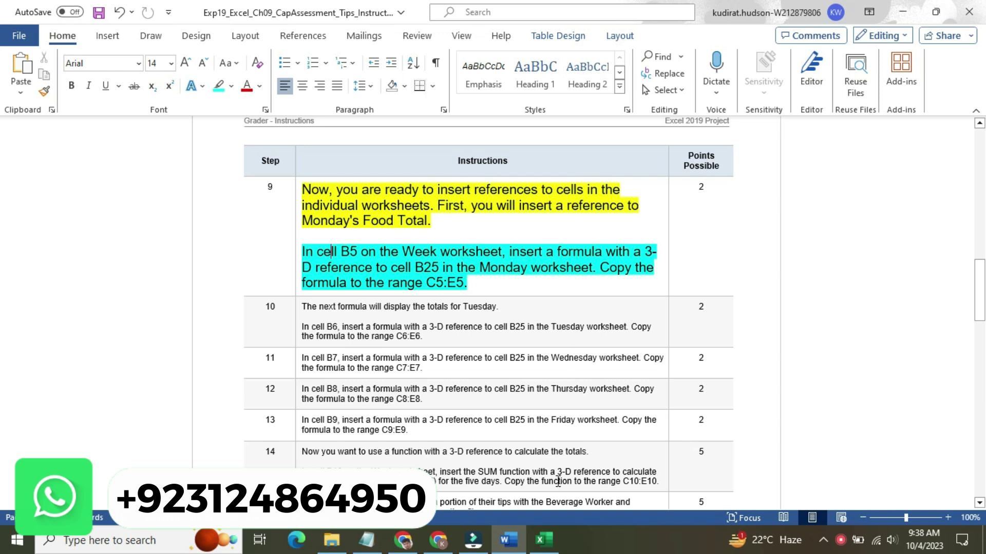
{"action": "left_click", "coordinate": [547, 542]}
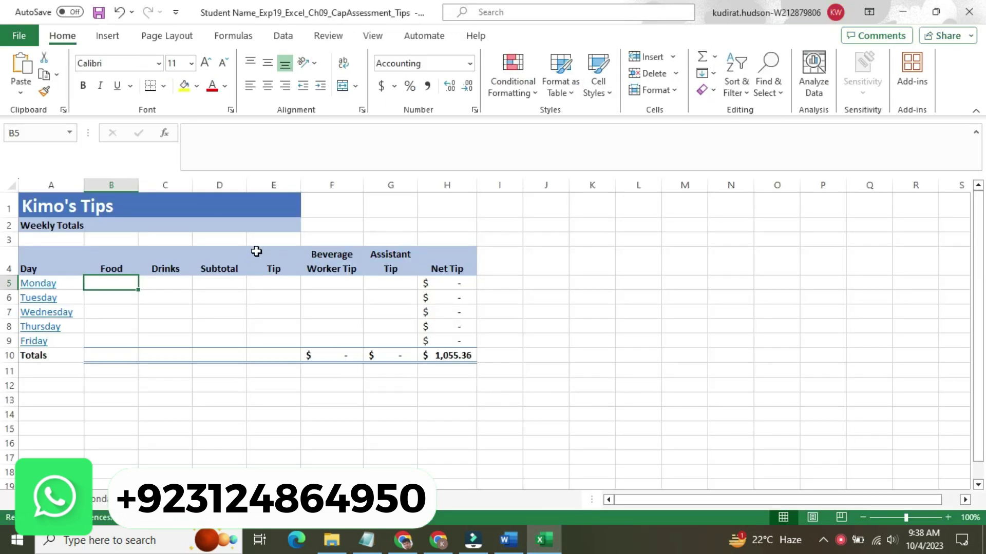
{"action": "left_click", "coordinate": [107, 37]}
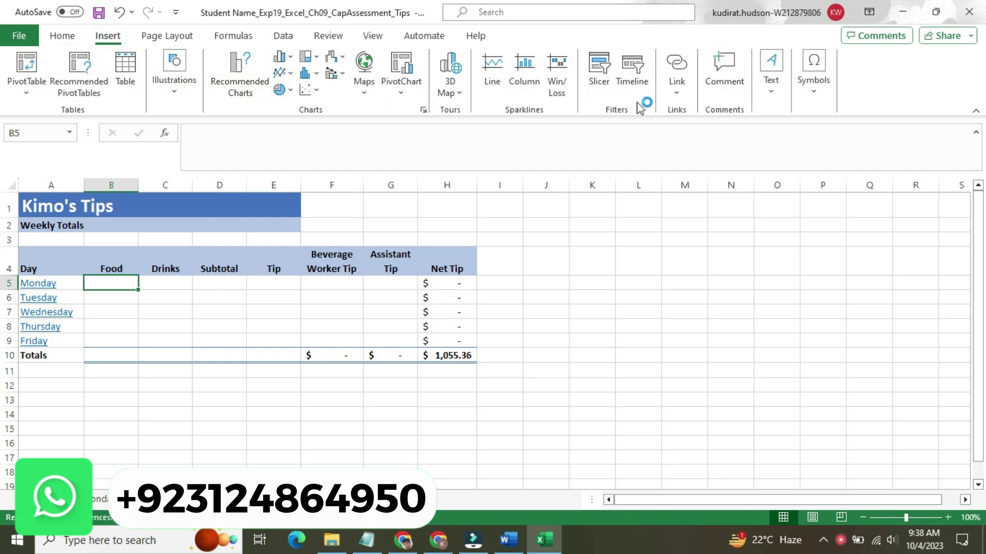
{"action": "left_click", "coordinate": [670, 92]}
{"action": "left_click", "coordinate": [670, 91]}
{"action": "left_click", "coordinate": [774, 89]}
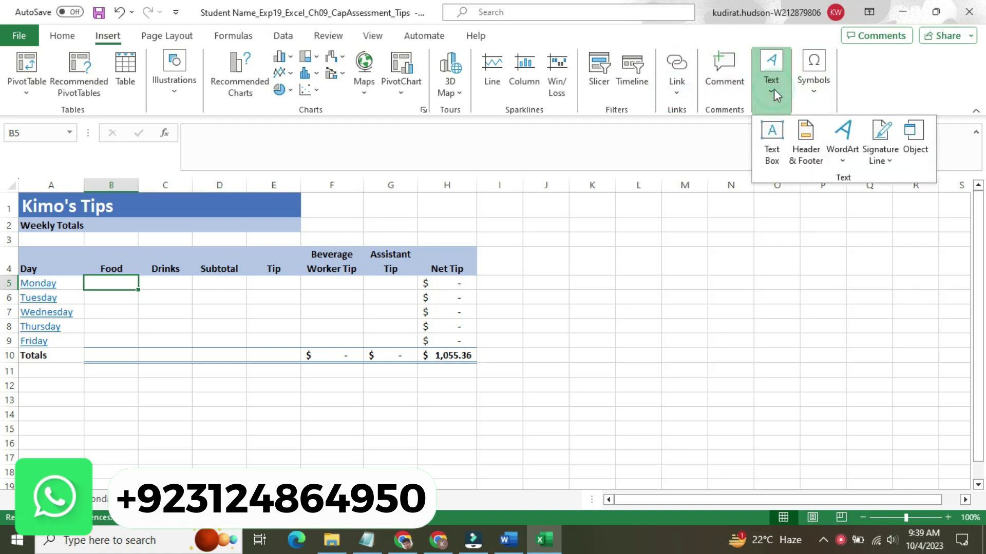
{"action": "left_click", "coordinate": [775, 89]}
{"action": "left_click", "coordinate": [808, 89]}
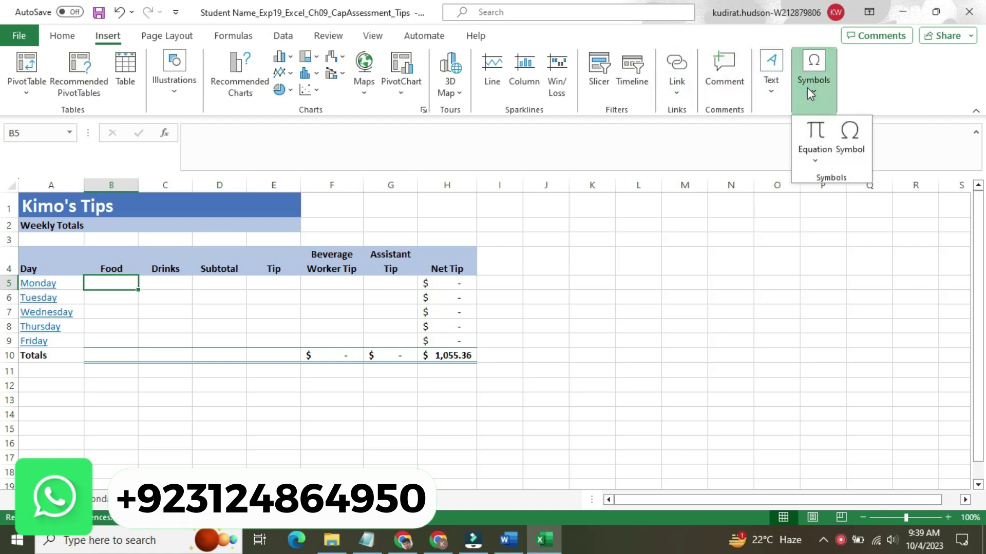
{"action": "left_click", "coordinate": [809, 91]}
{"action": "left_click", "coordinate": [557, 94]}
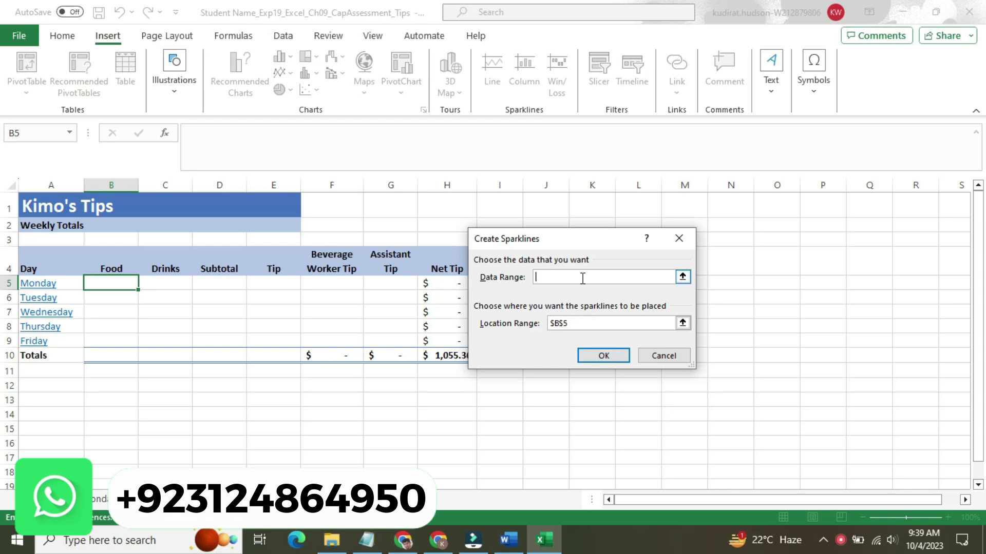
{"action": "left_click", "coordinate": [685, 241]}
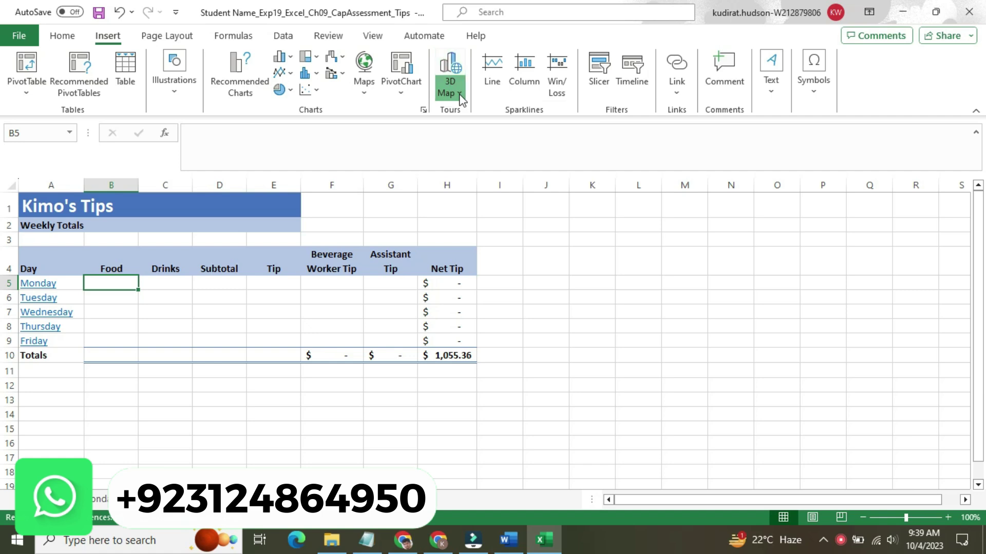
{"action": "left_click", "coordinate": [455, 77]}
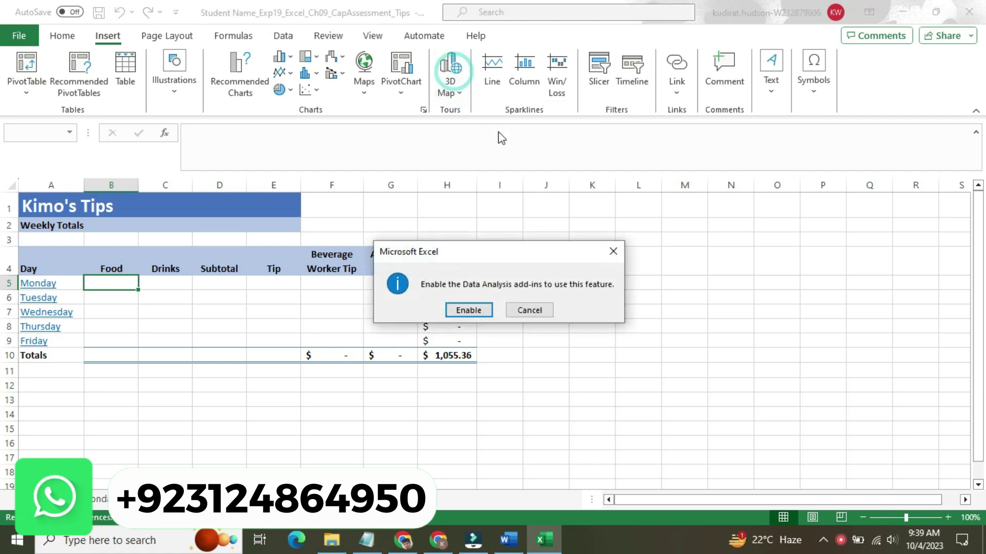
{"action": "left_click", "coordinate": [527, 312]}
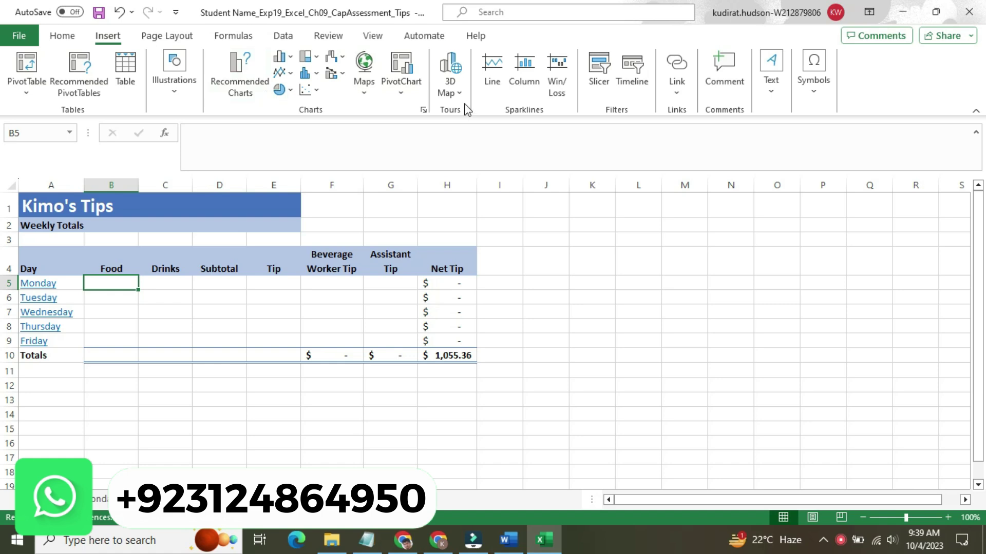
{"action": "left_click", "coordinate": [627, 78]}
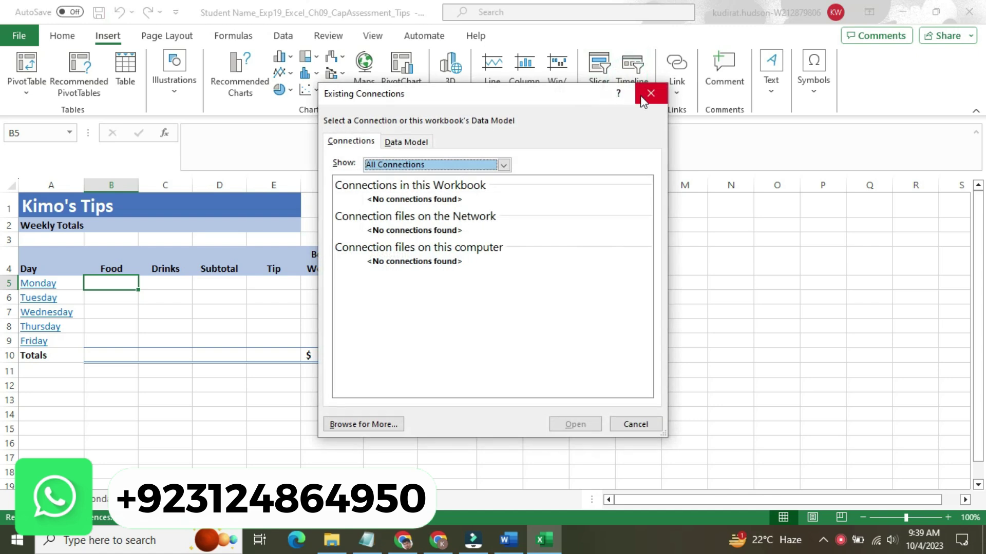
{"action": "left_click", "coordinate": [650, 94]}
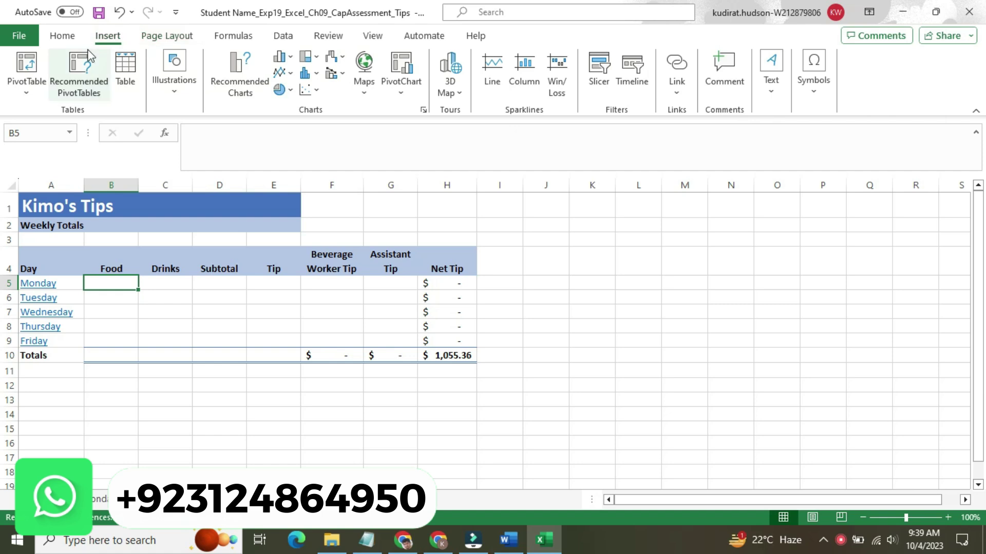
{"action": "left_click", "coordinate": [65, 37]}
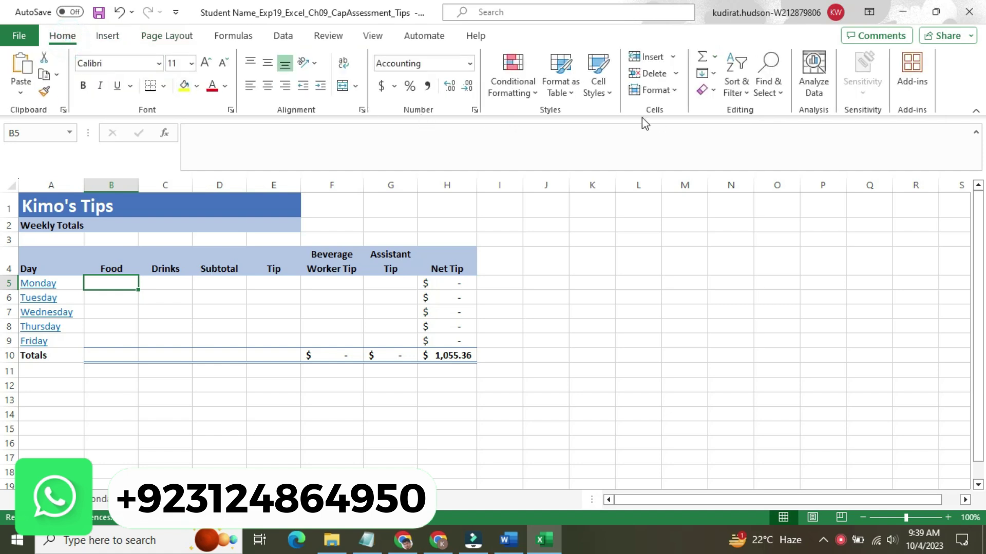
{"action": "left_click", "coordinate": [773, 95]}
{"action": "left_click", "coordinate": [747, 94]}
{"action": "left_click", "coordinate": [747, 94]}
{"action": "left_click", "coordinate": [748, 94]}
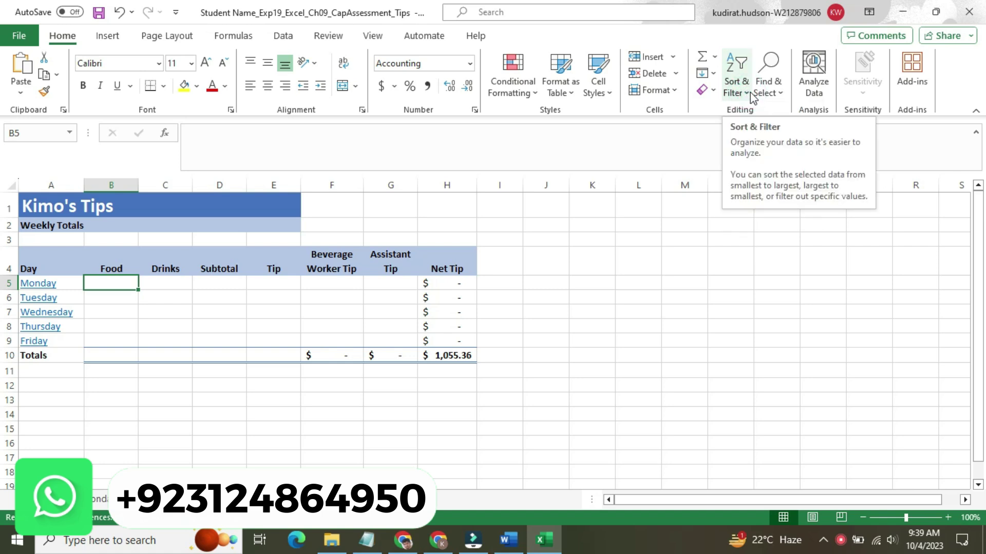
{"action": "left_click", "coordinate": [673, 90]}
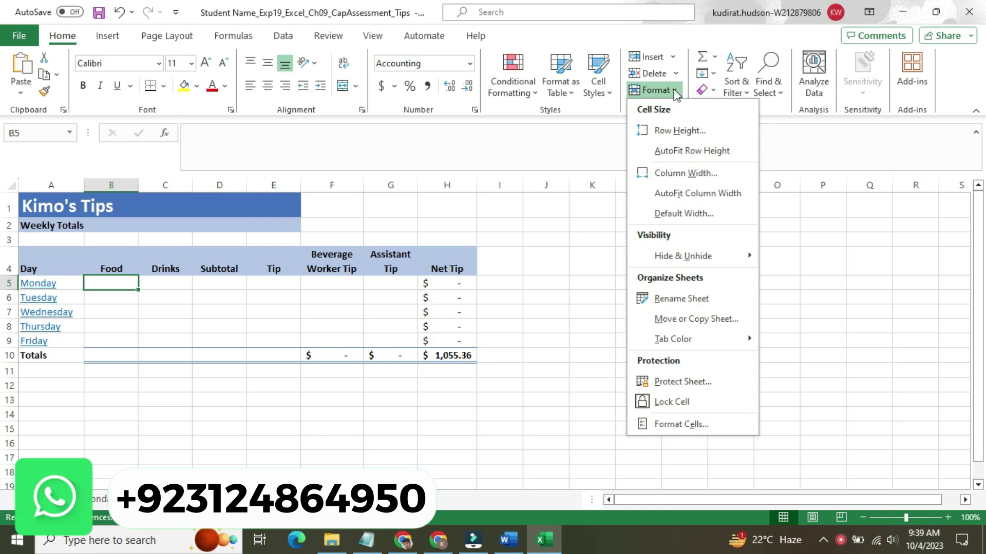
{"action": "left_click", "coordinate": [676, 93]}
{"action": "left_click", "coordinate": [673, 58]}
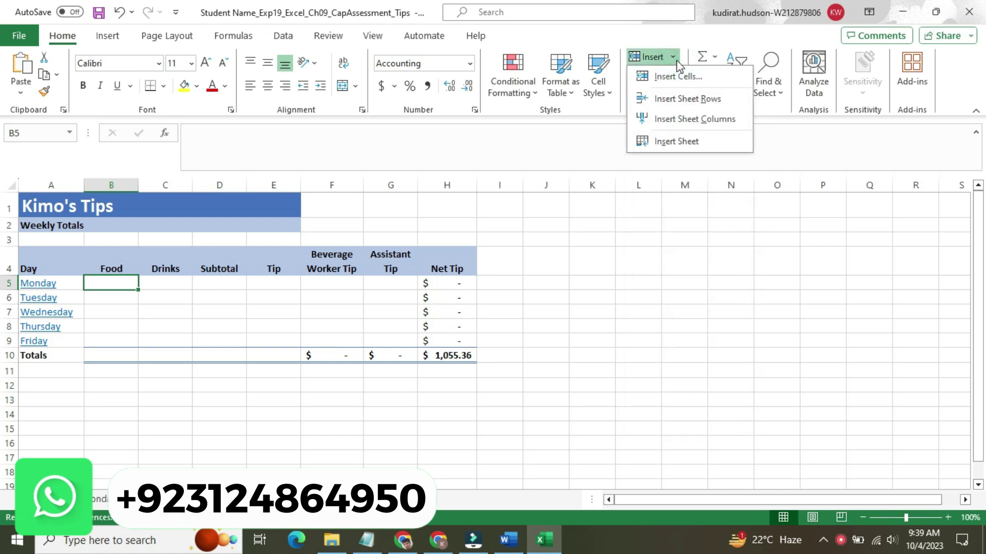
{"action": "left_click", "coordinate": [675, 59]}
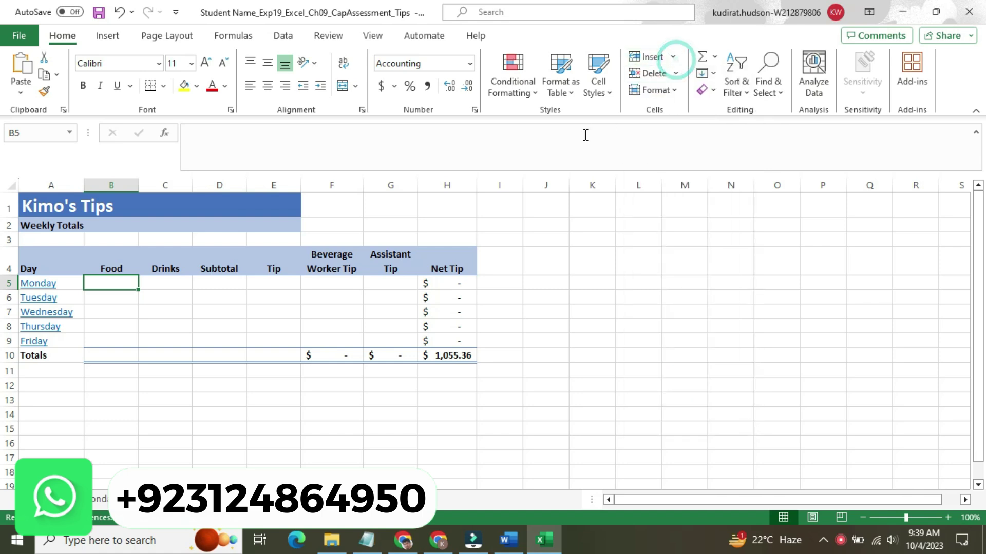
{"action": "right_click", "coordinate": [123, 283]}
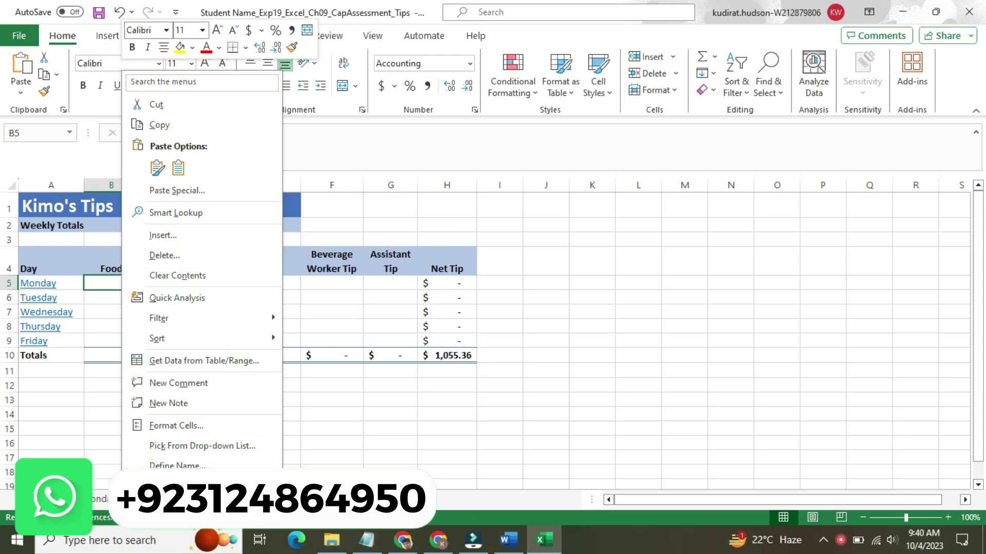
{"action": "mouse_move", "coordinate": [172, 487]}
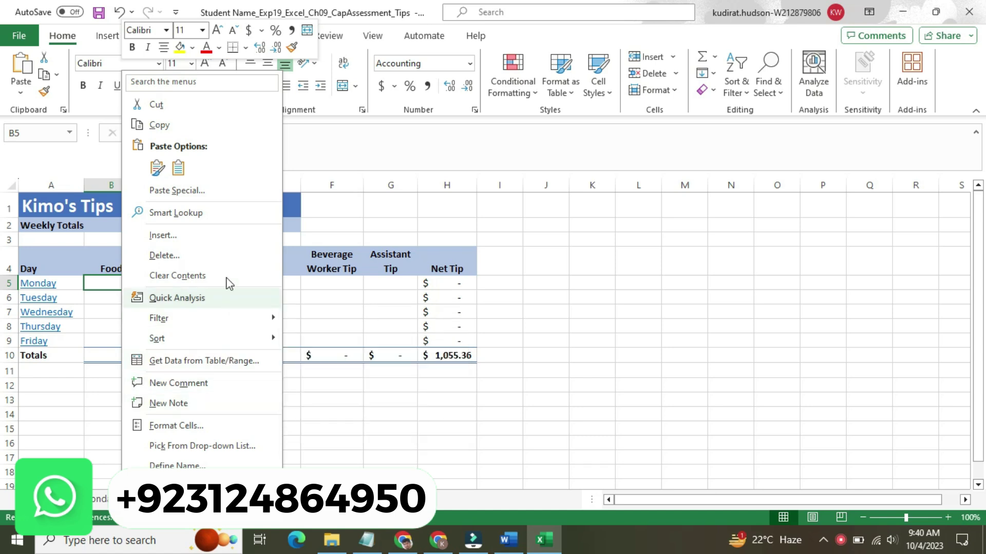
{"action": "left_click", "coordinate": [545, 342]}
{"action": "left_click", "coordinate": [124, 283]}
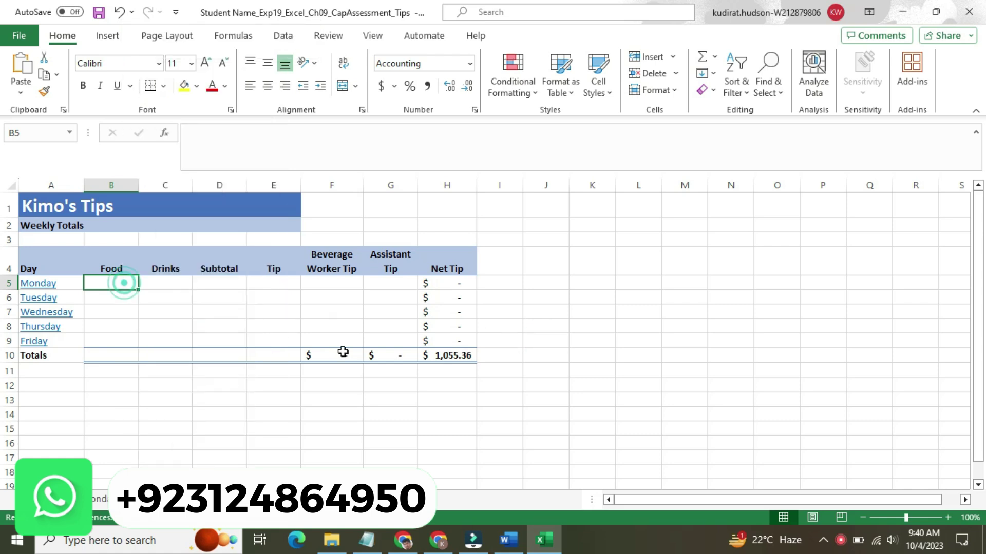
Switch to Word to recheck step 9's instructions for the 3-D reference in B5, and return to the Week sheet in Excel
{"action": "left_click", "coordinate": [509, 539]}
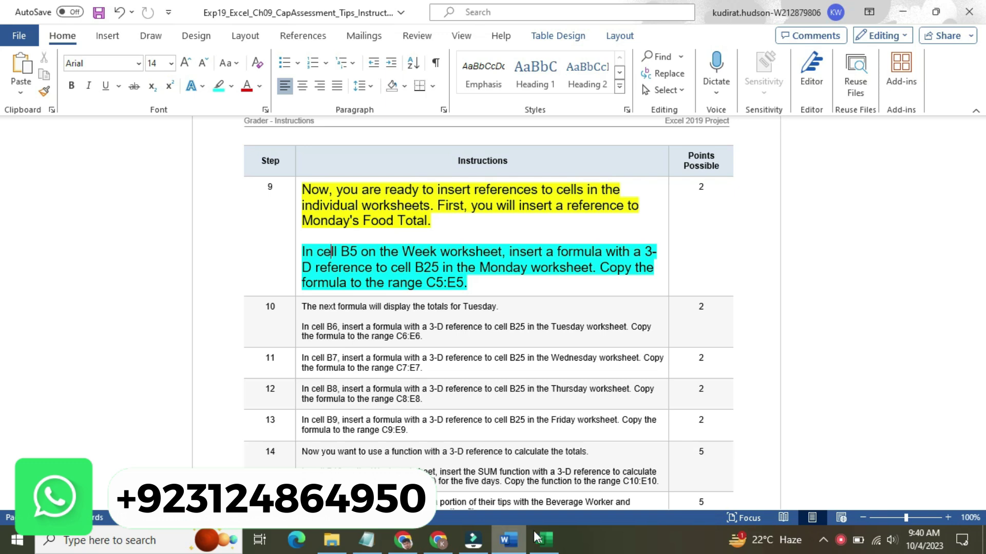
{"action": "mouse_move", "coordinate": [541, 538]}
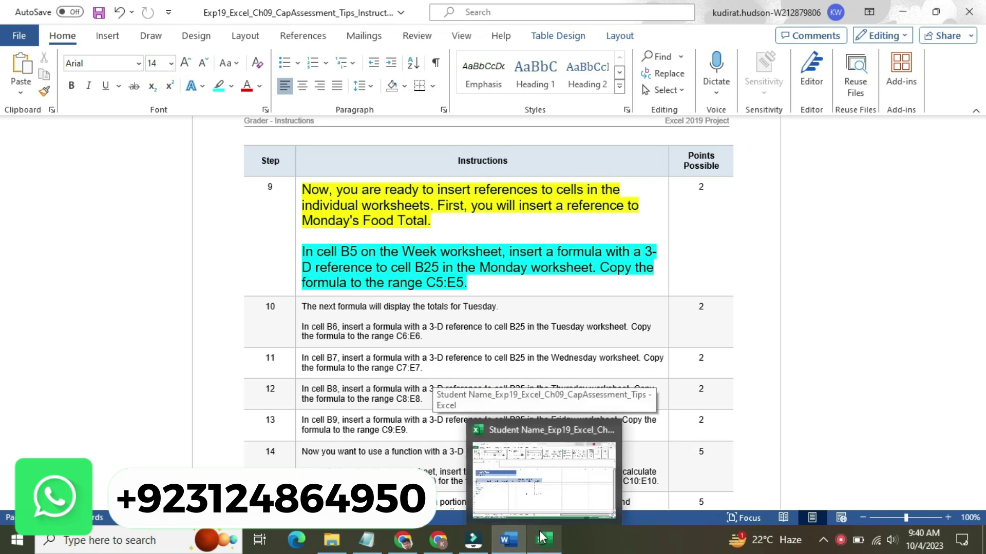
{"action": "left_click", "coordinate": [540, 537]}
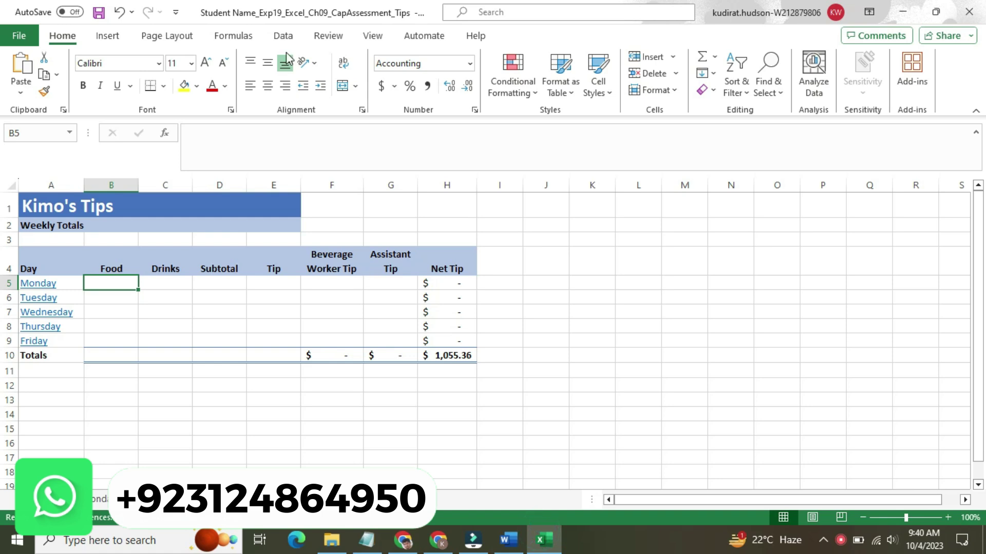
{"action": "left_click", "coordinate": [249, 36]}
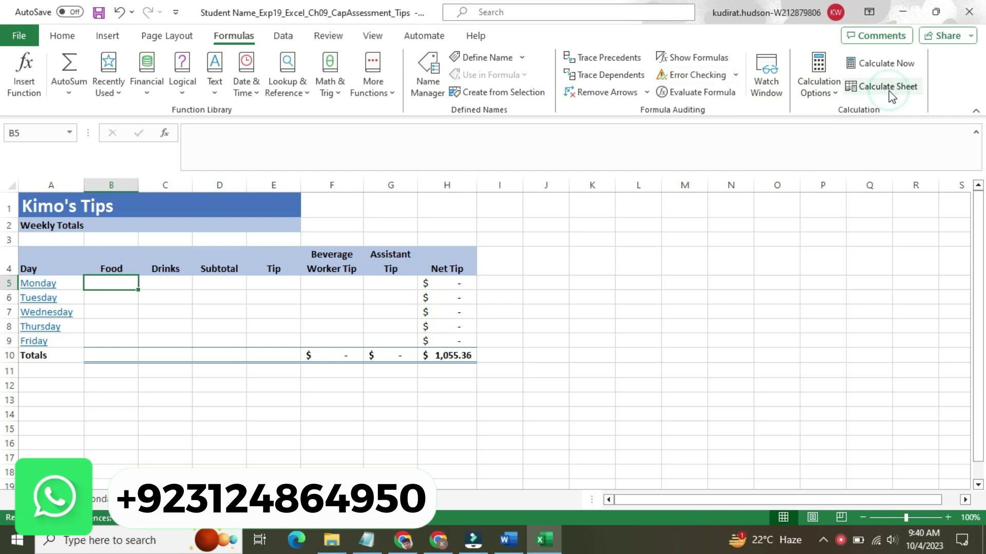
{"action": "left_click", "coordinate": [836, 94]}
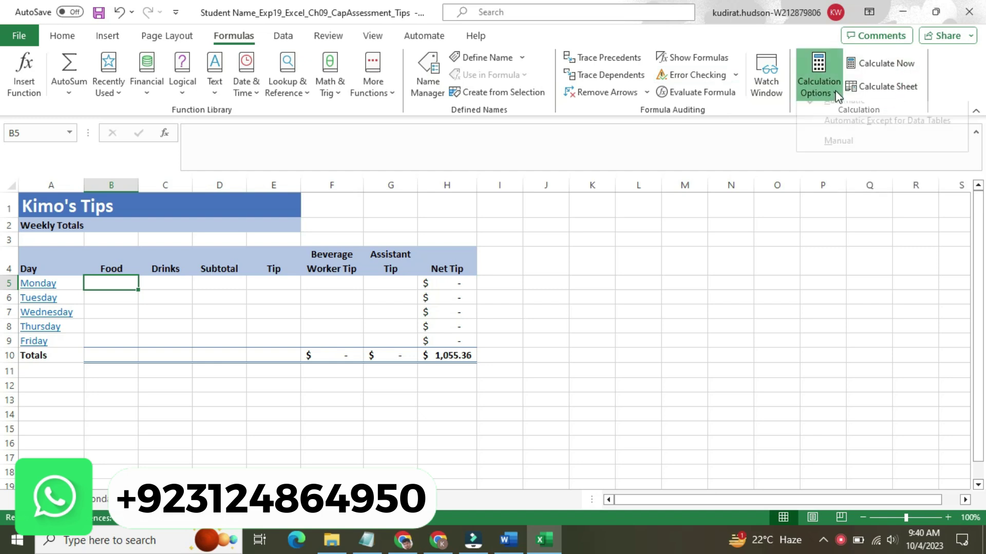
{"action": "left_click", "coordinate": [836, 93]}
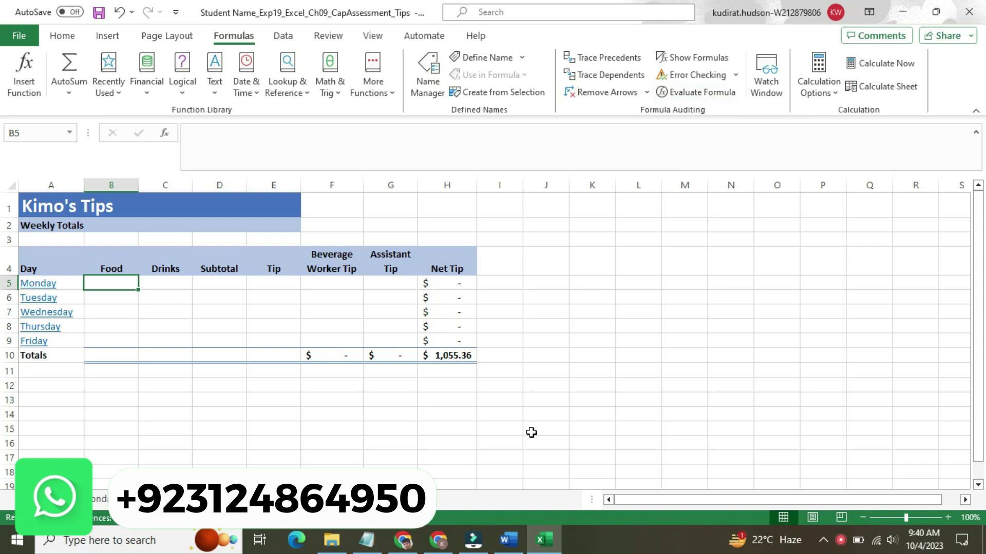
{"action": "left_click", "coordinate": [495, 547]}
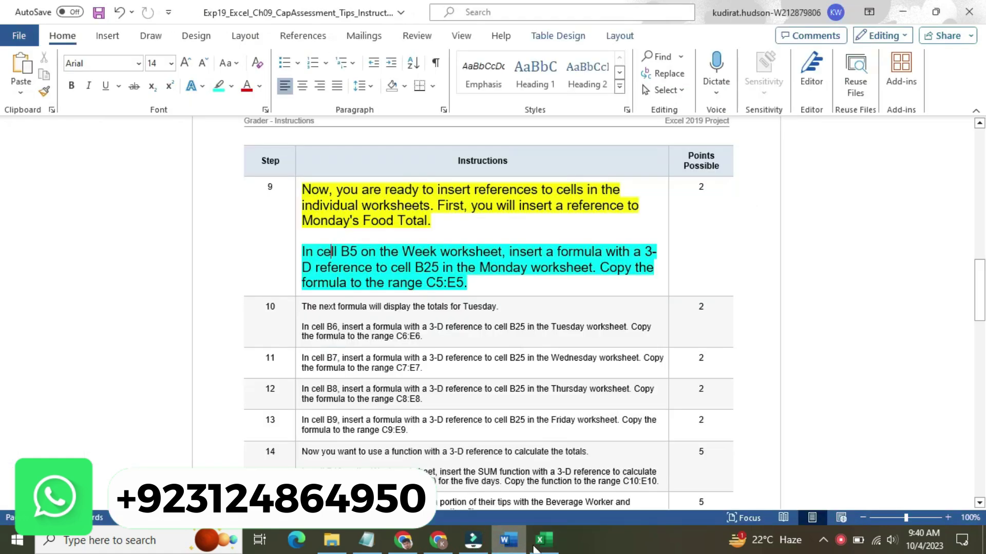
{"action": "mouse_move", "coordinate": [539, 549]}
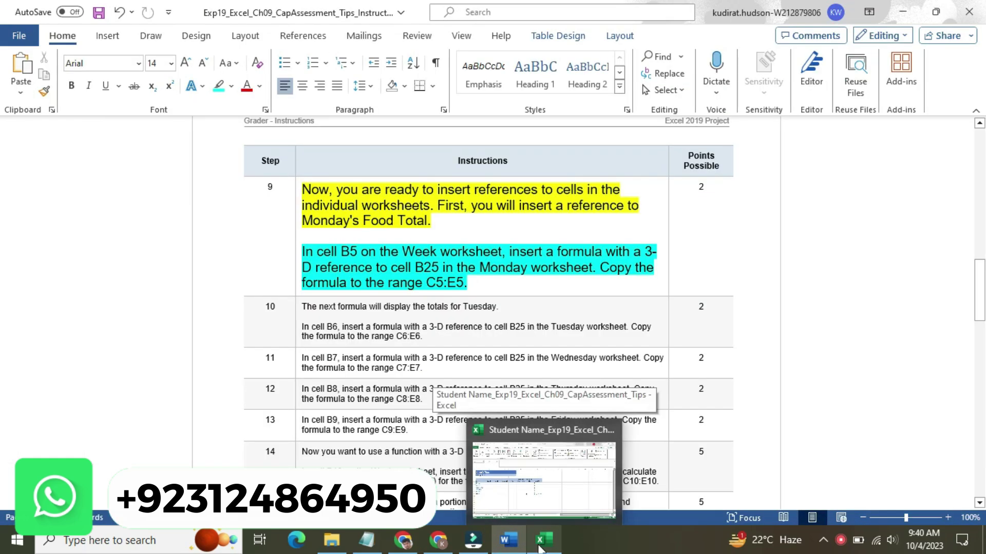
{"action": "left_click", "coordinate": [539, 548]}
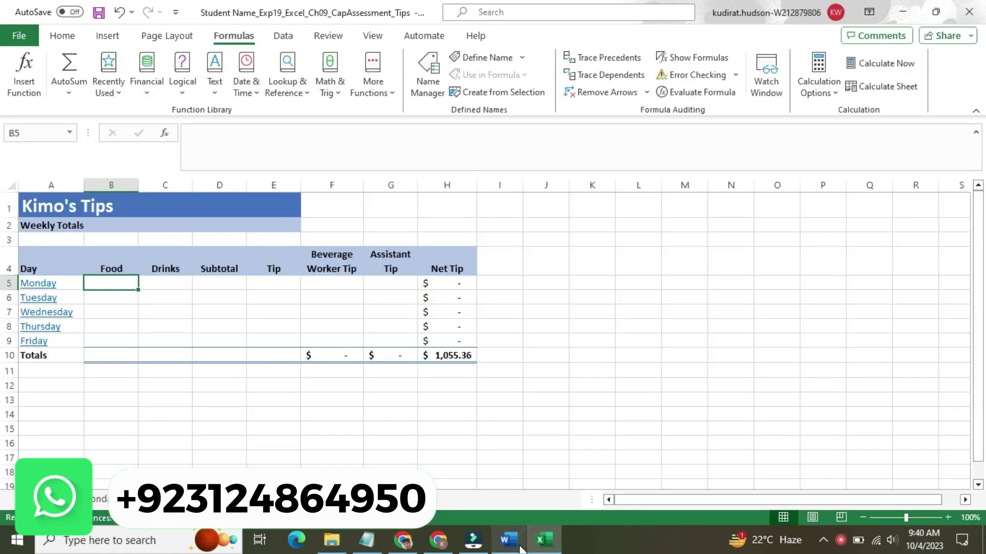
{"action": "left_click", "coordinate": [519, 548]}
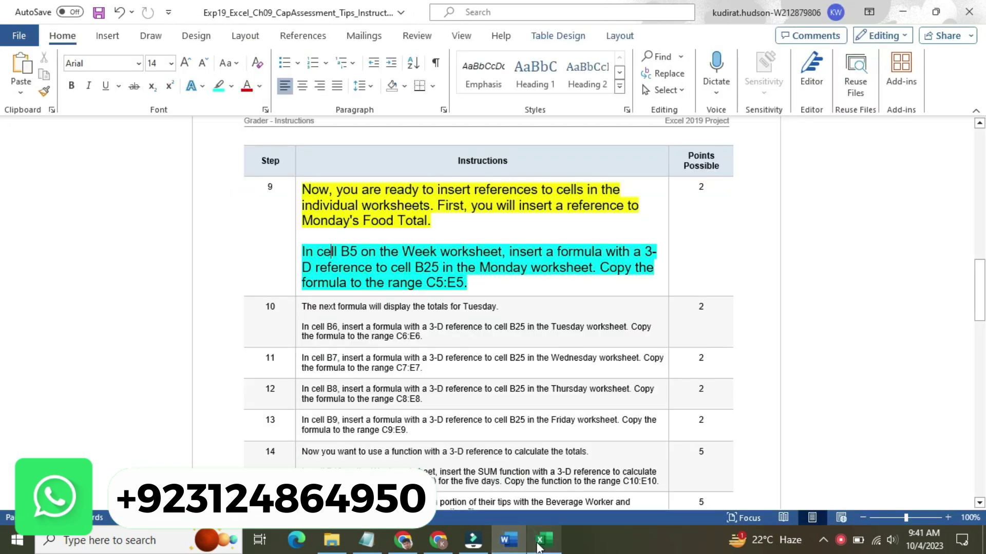
{"action": "mouse_move", "coordinate": [539, 548]}
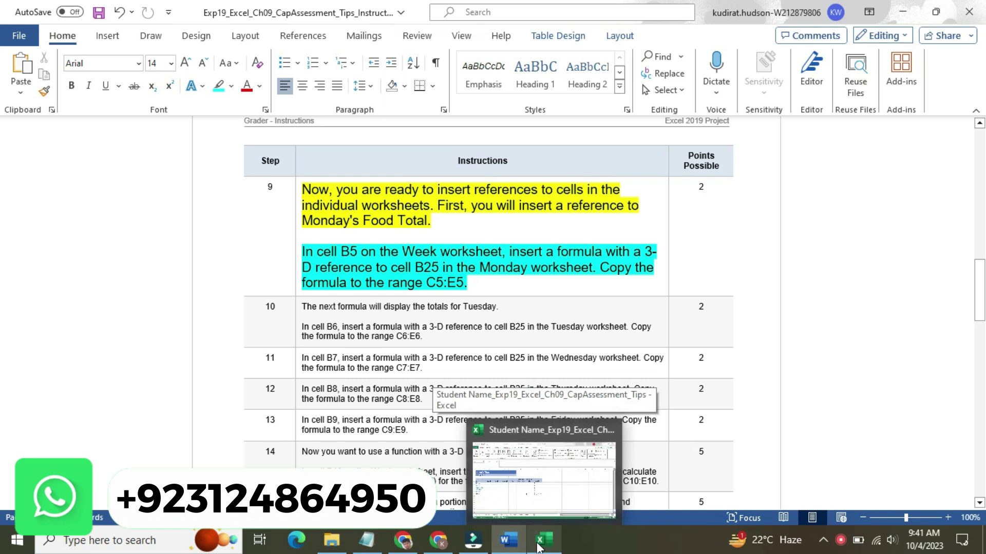
{"action": "left_click", "coordinate": [539, 548]}
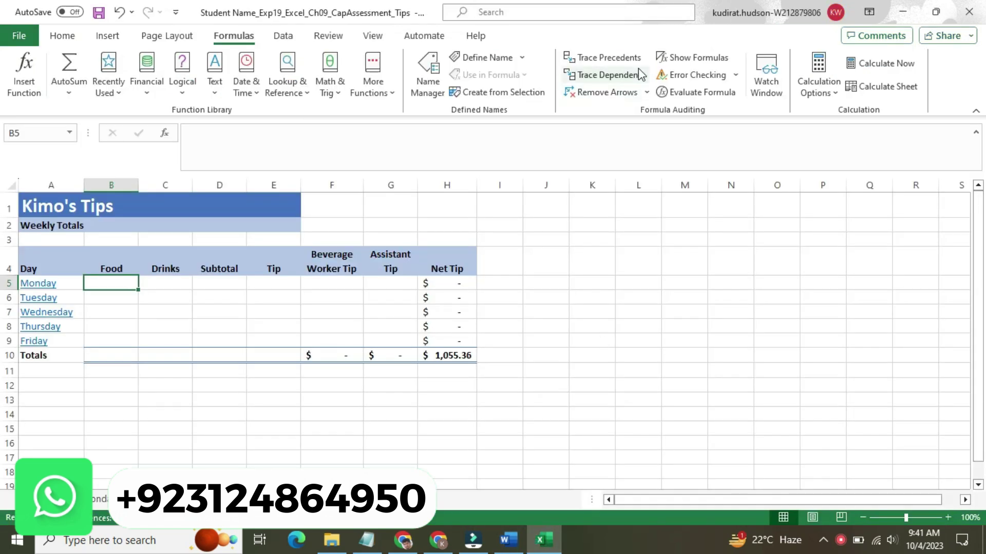
{"action": "left_click", "coordinate": [538, 95]}
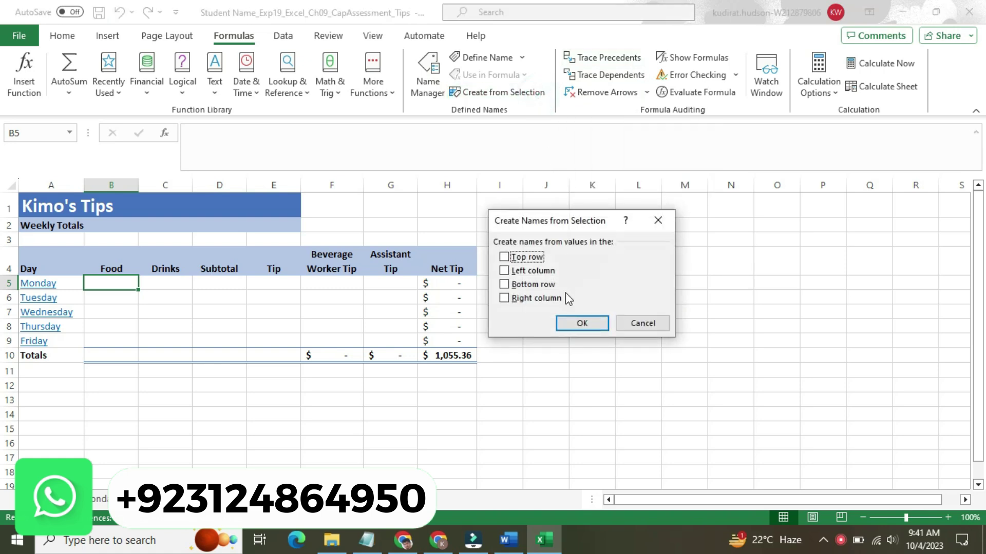
{"action": "left_click", "coordinate": [659, 220]}
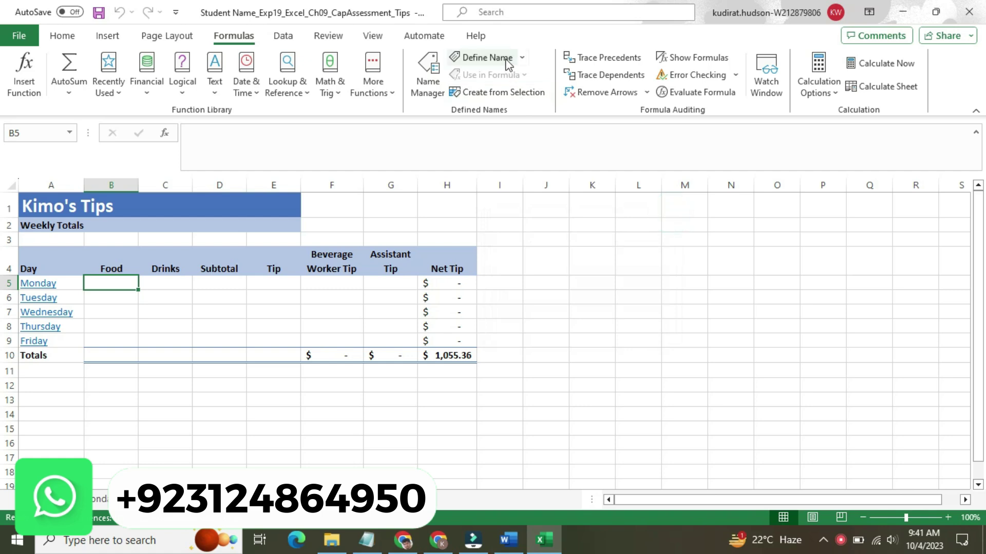
{"action": "left_click", "coordinate": [526, 59]}
{"action": "left_click", "coordinate": [526, 58]}
{"action": "left_click", "coordinate": [527, 59]}
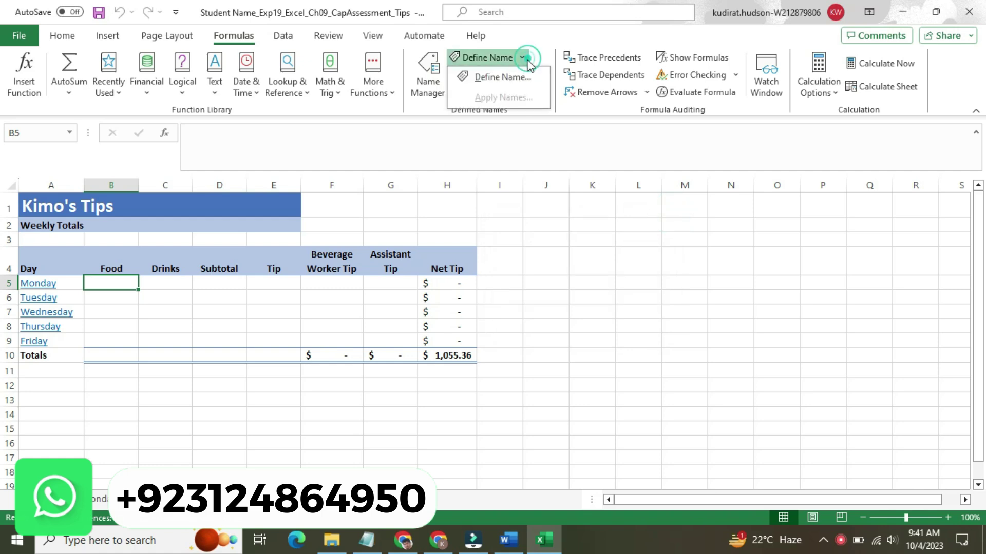
{"action": "left_click", "coordinate": [503, 77]}
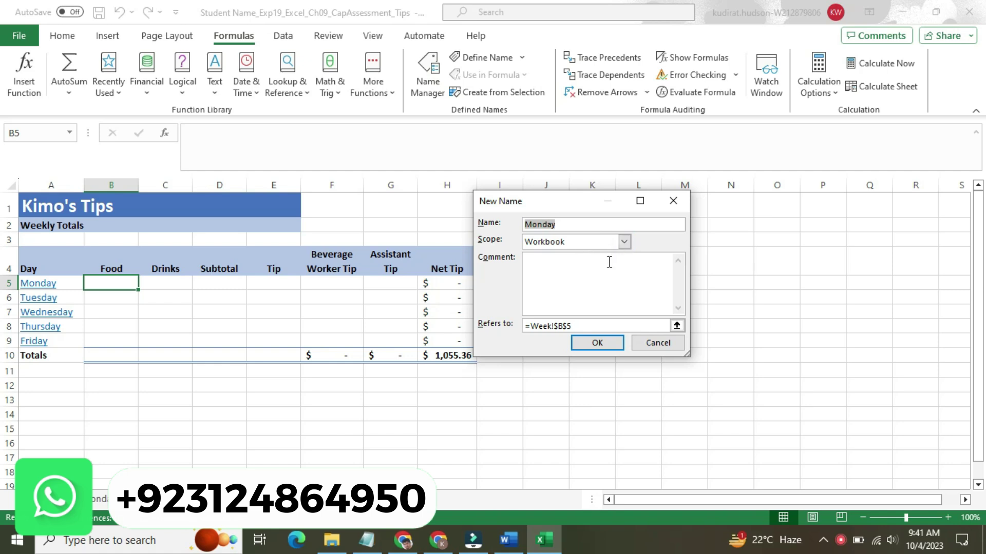
{"action": "left_click", "coordinate": [645, 345]}
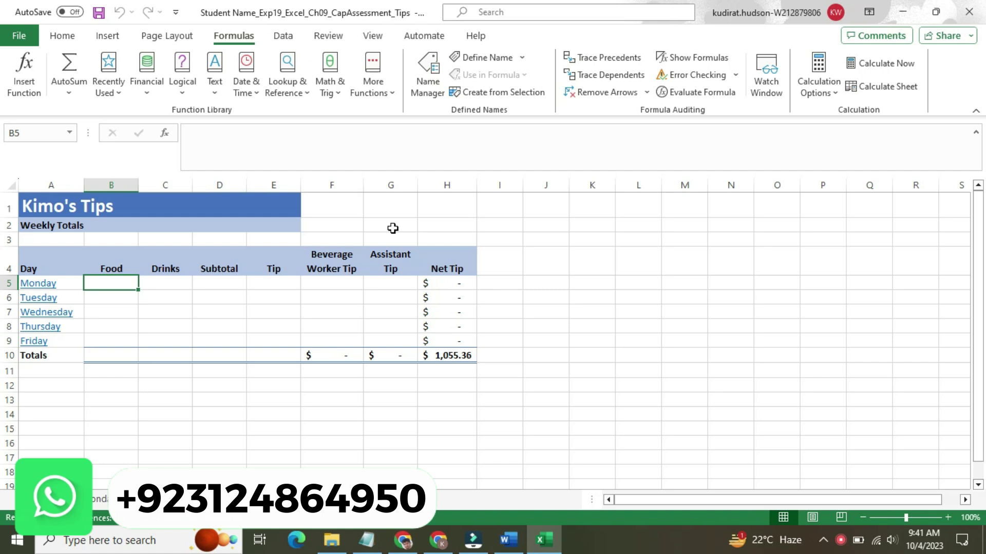
Show the formulas instead of their results in the cells of the Week sheet
{"action": "left_click", "coordinate": [704, 58]}
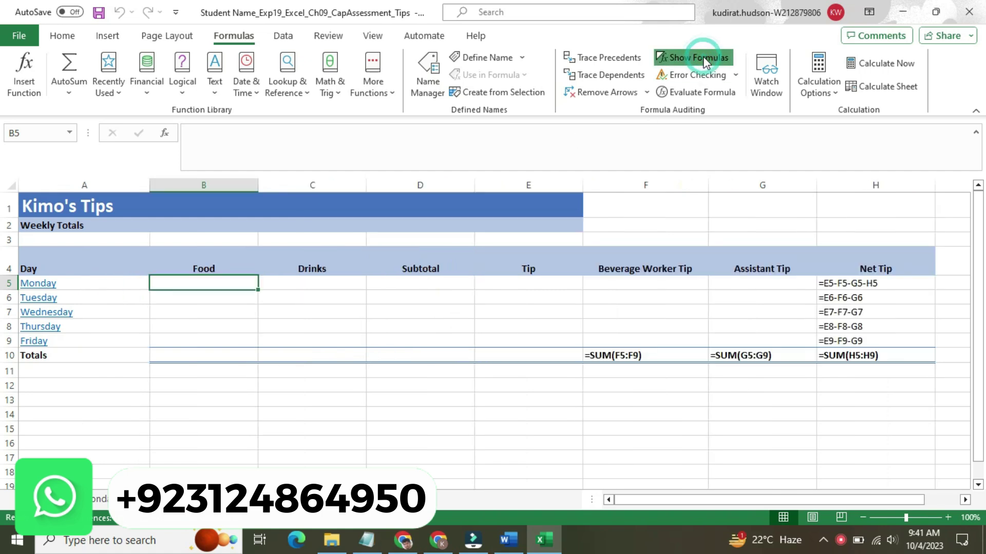